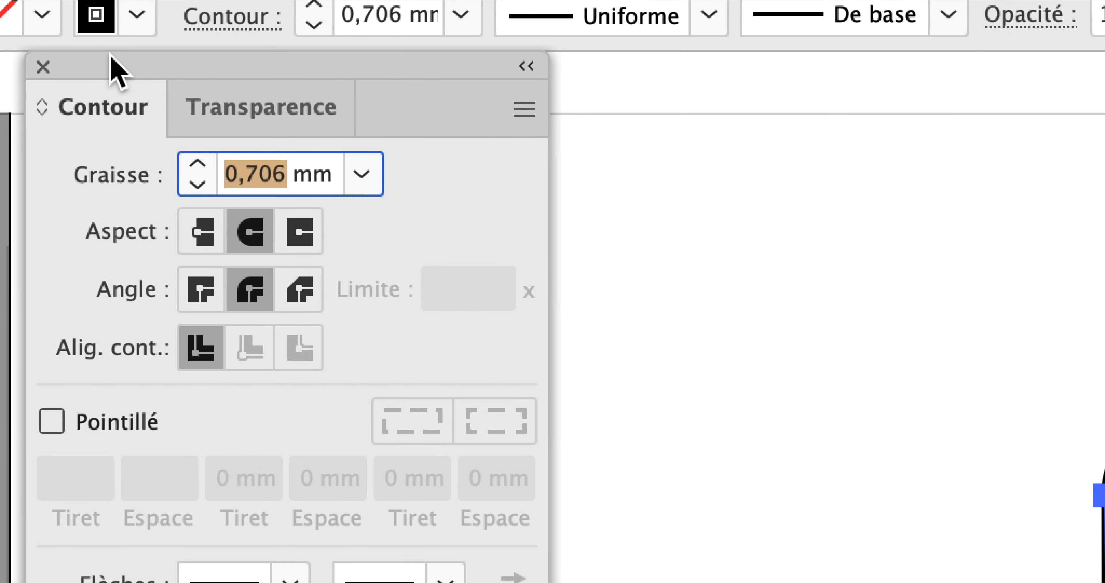
Set the stroke weight of the selected die-line paths to 0,25 mm and deselect the artwork.
{"action": "type", "text": "0,25"}
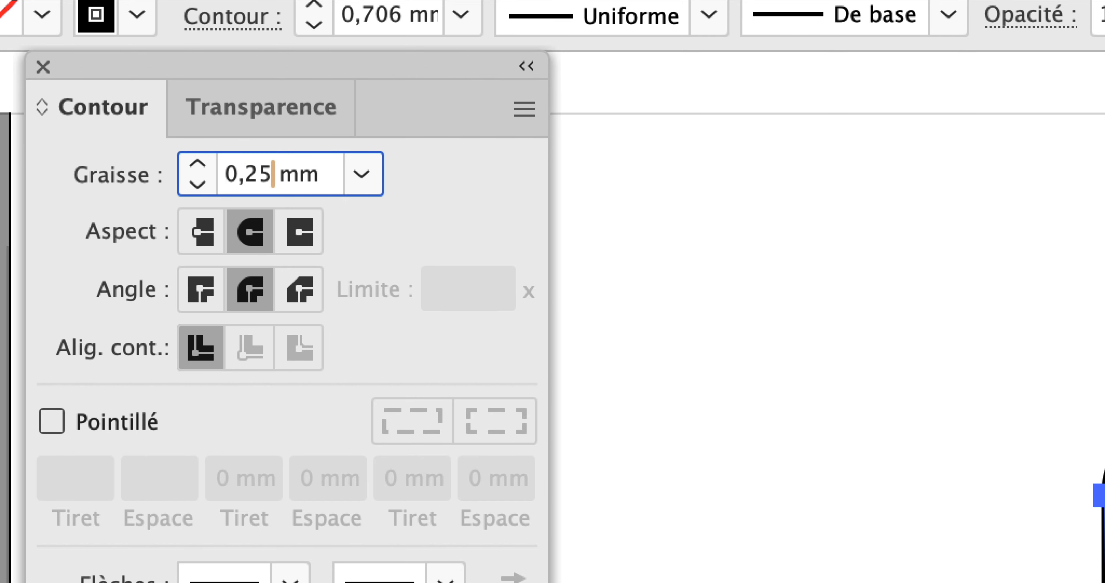
{"action": "key", "text": "Return"}
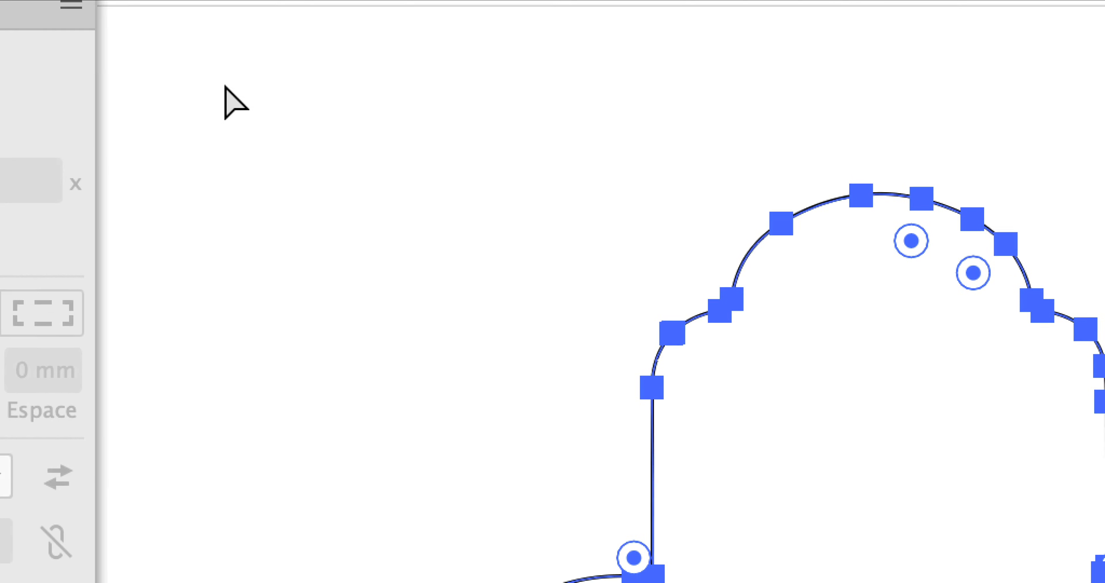
{"action": "left_click", "coordinate": [318, 155]}
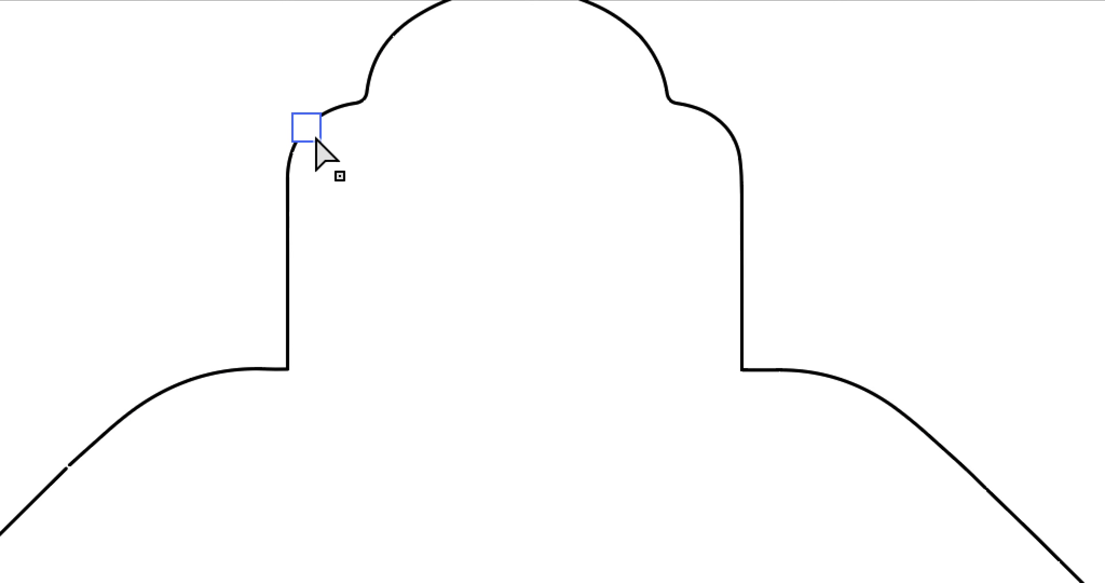
{"action": "left_click", "coordinate": [317, 133]}
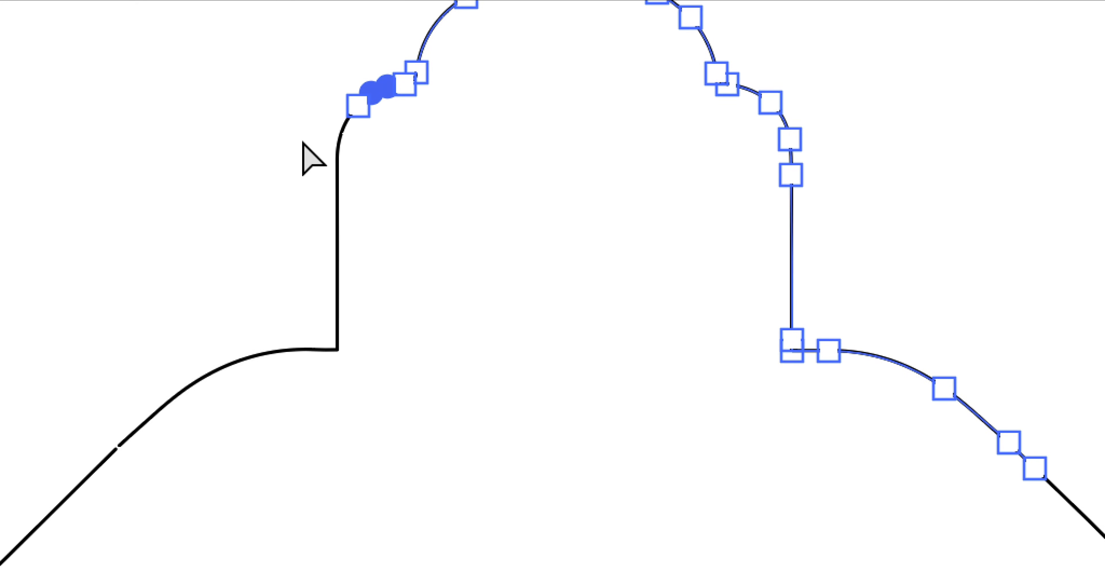
{"action": "left_click", "coordinate": [296, 148]}
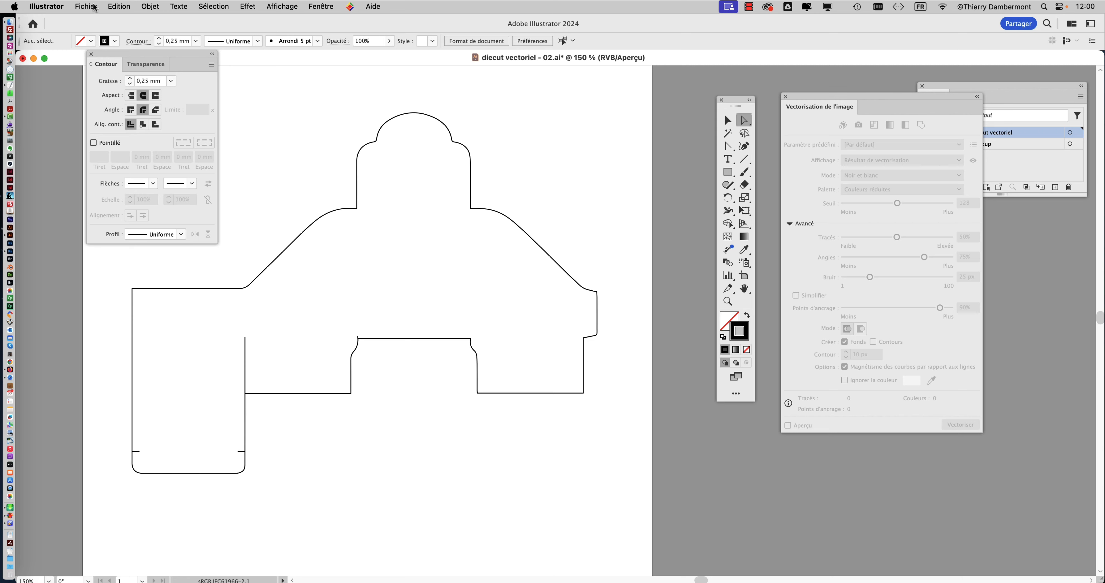
Save the document as a new Illustrator file named "diecut vectoriel - 03.ai" in the présentoir en 3D folder, accepting the format options.
{"action": "left_click", "coordinate": [94, 8]}
{"action": "left_click", "coordinate": [188, 120]}
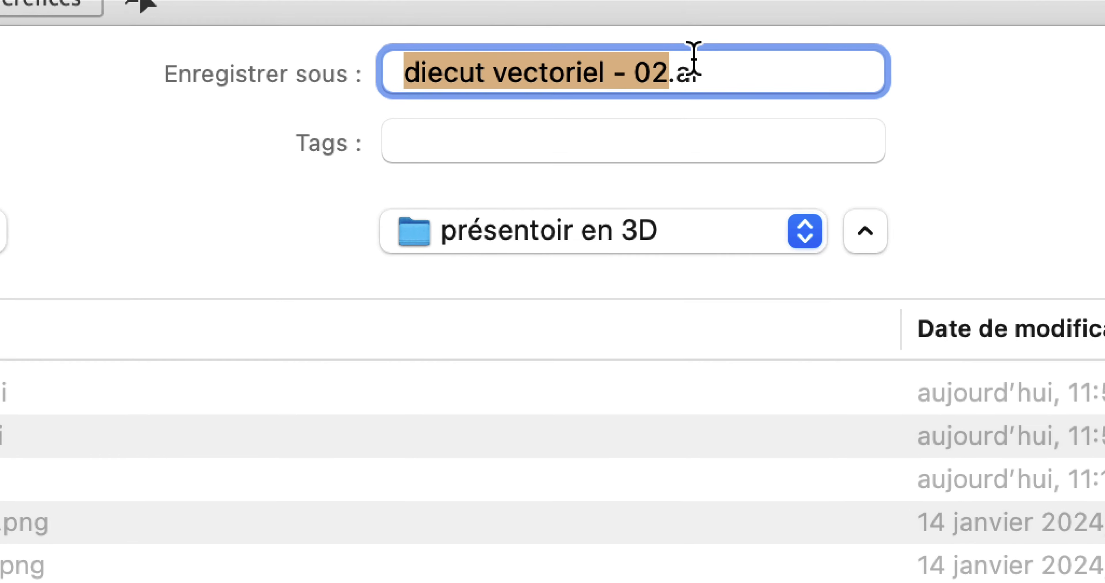
{"action": "left_click_drag", "start_coordinate": [777, 23], "coordinate": [767, 21]}
{"action": "type", "text": "3"}
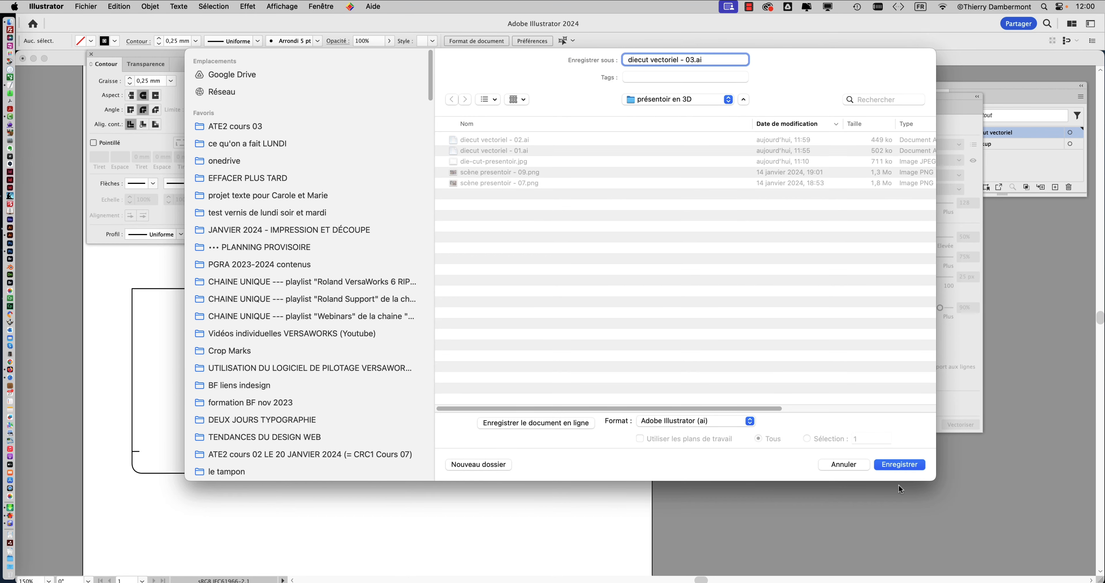
{"action": "left_click", "coordinate": [900, 464]}
{"action": "left_click", "coordinate": [841, 431]}
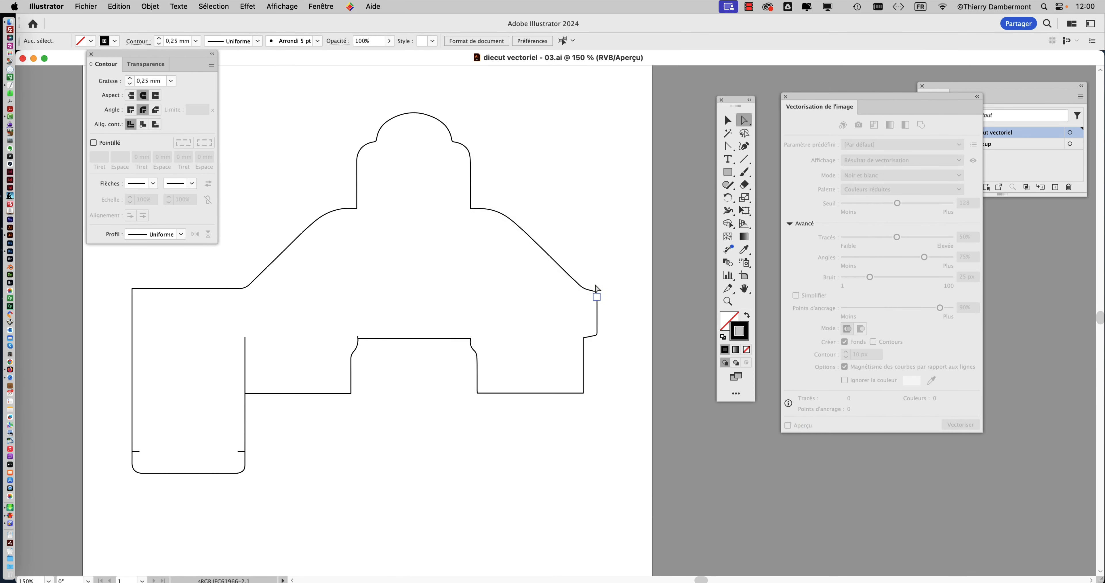
Examine the die-line's sloping shoulder at high magnification for gaps between path segments, and move the Contour panel clear of the drawing.
{"action": "scroll", "coordinate": [427, 222], "scroll_direction": "left", "scroll_amount": 5}
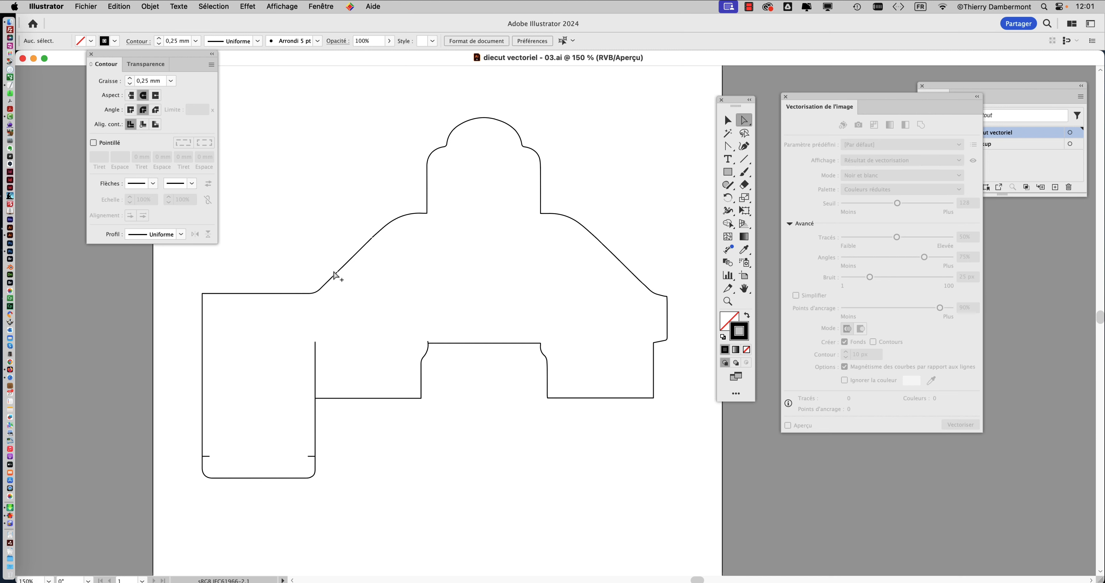
{"action": "scroll", "coordinate": [338, 276], "scroll_direction": "up", "scroll_amount": 4}
{"action": "scroll", "coordinate": [345, 197], "scroll_direction": "up", "scroll_amount": 6}
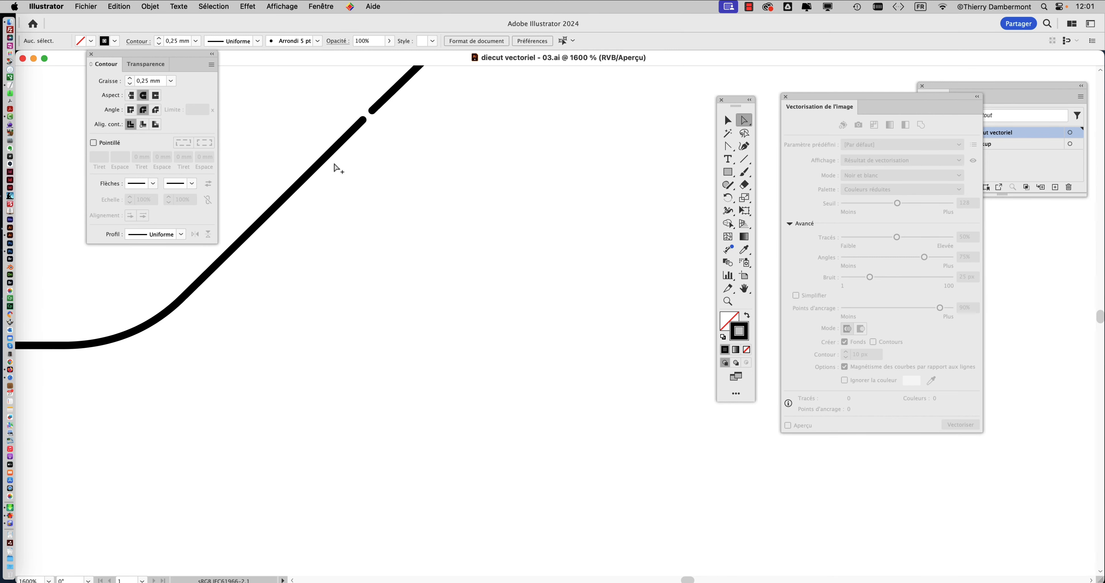
{"action": "scroll", "coordinate": [343, 278], "scroll_direction": "up", "scroll_amount": 2}
{"action": "left_click_drag", "start_coordinate": [508, 192], "coordinate": [397, 338]}
{"action": "left_click_drag", "start_coordinate": [504, 238], "coordinate": [373, 371]}
{"action": "left_click_drag", "start_coordinate": [486, 266], "coordinate": [377, 371]}
{"action": "left_click_drag", "start_coordinate": [470, 285], "coordinate": [322, 420]}
{"action": "left_click_drag", "start_coordinate": [459, 304], "coordinate": [395, 363]}
{"action": "left_click_drag", "start_coordinate": [484, 278], "coordinate": [352, 398]}
{"action": "mouse_move", "coordinate": [495, 301]}
{"action": "left_mouse_down"}
{"action": "mouse_move", "coordinate": [377, 400]}
{"action": "mouse_move", "coordinate": [442, 335]}
{"action": "left_mouse_up"}
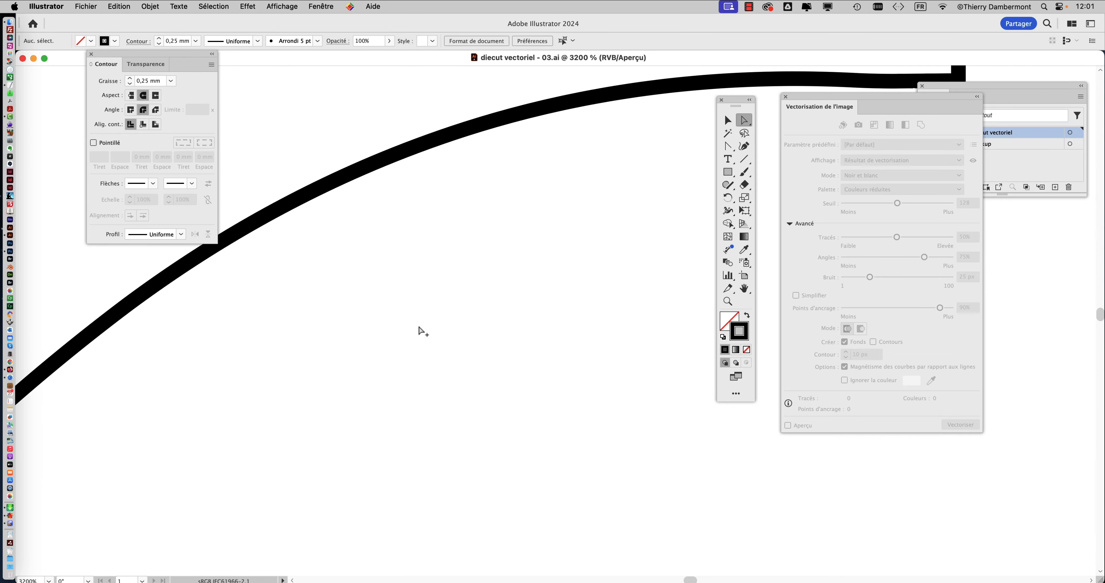
{"action": "scroll", "coordinate": [422, 331], "scroll_direction": "down", "scroll_amount": 4}
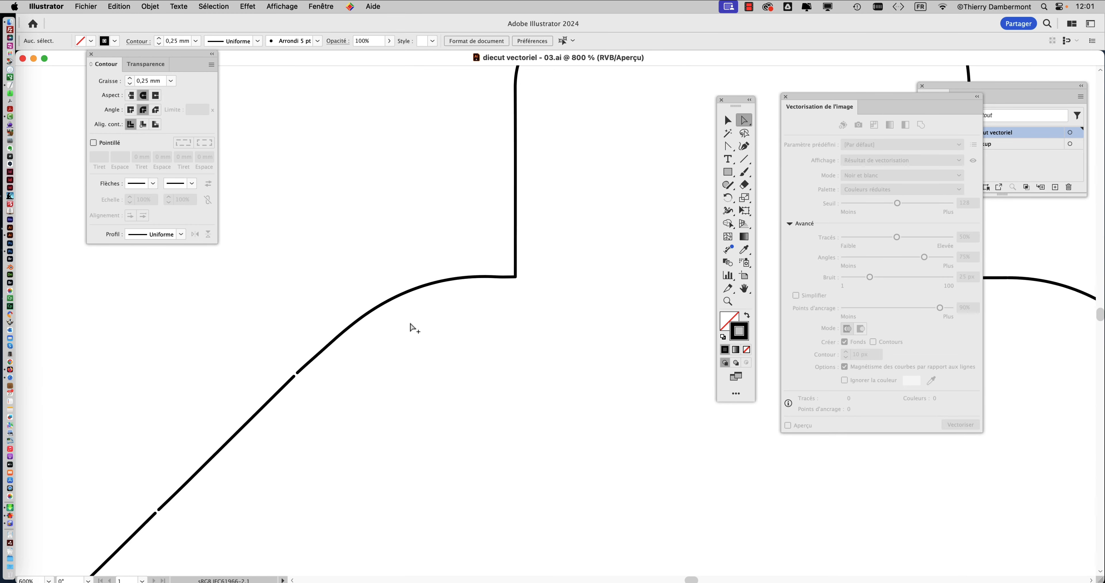
{"action": "scroll", "coordinate": [414, 328], "scroll_direction": "down", "scroll_amount": 3}
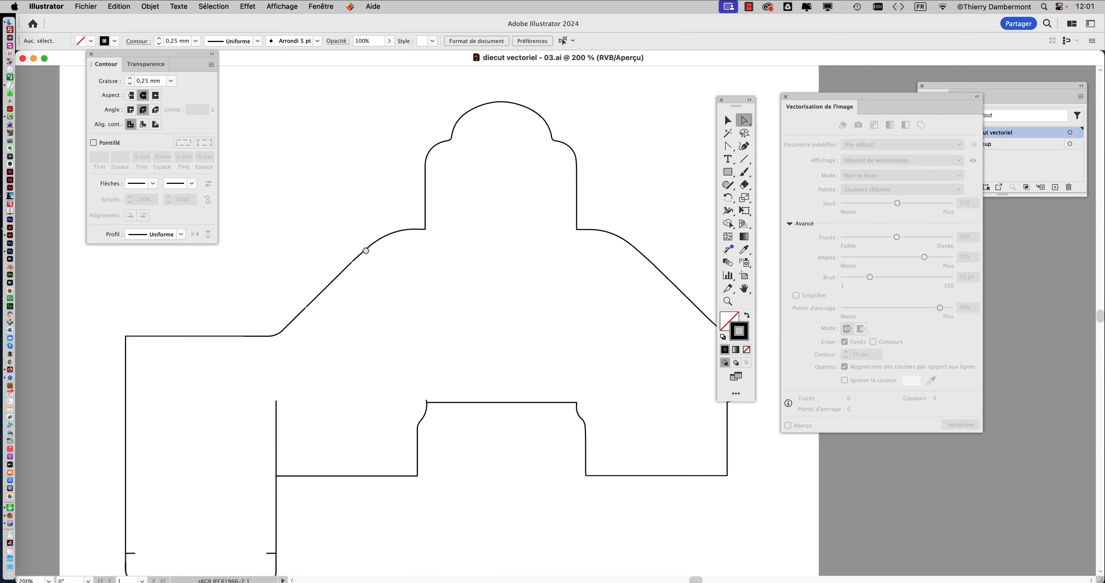
{"action": "scroll", "coordinate": [364, 250], "scroll_direction": "down", "scroll_amount": 2}
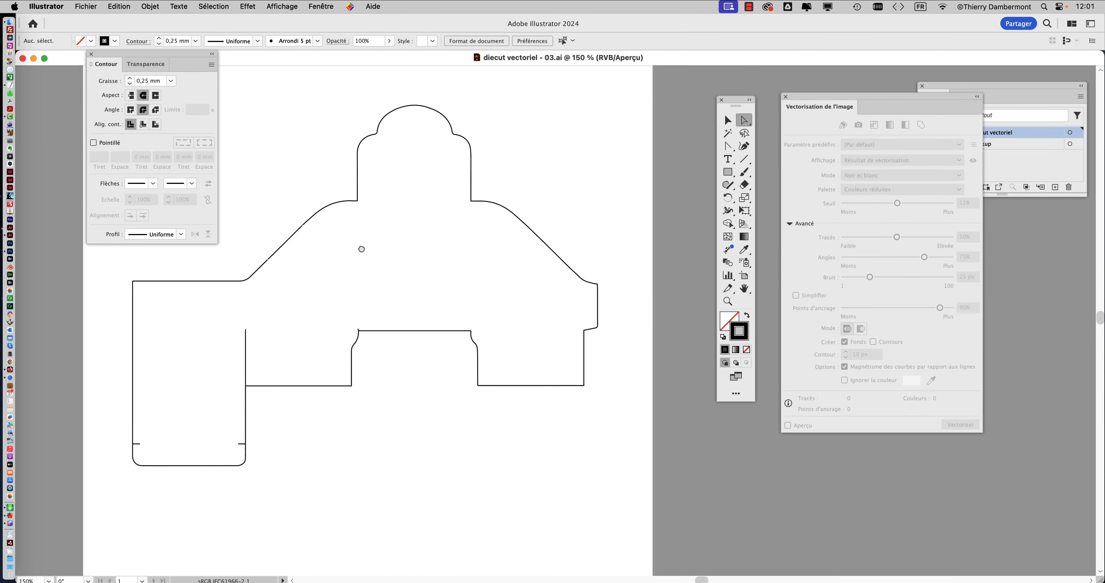
{"action": "left_click_drag", "start_coordinate": [161, 55], "coordinate": [135, 25]}
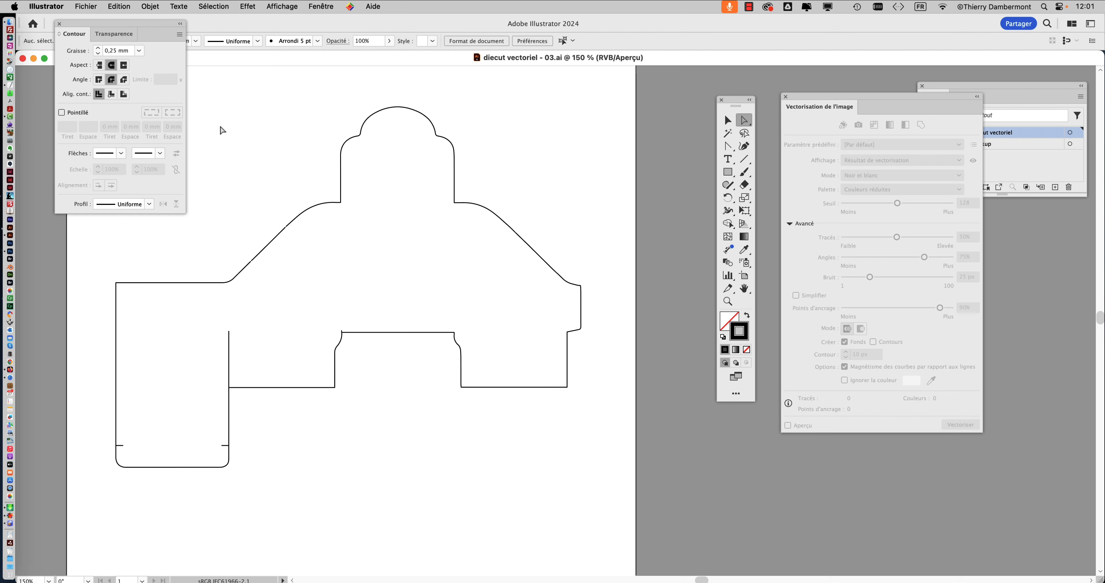
Join the open paths of the entire die-line outline and deselect it.
{"action": "key", "text": "super+a"}
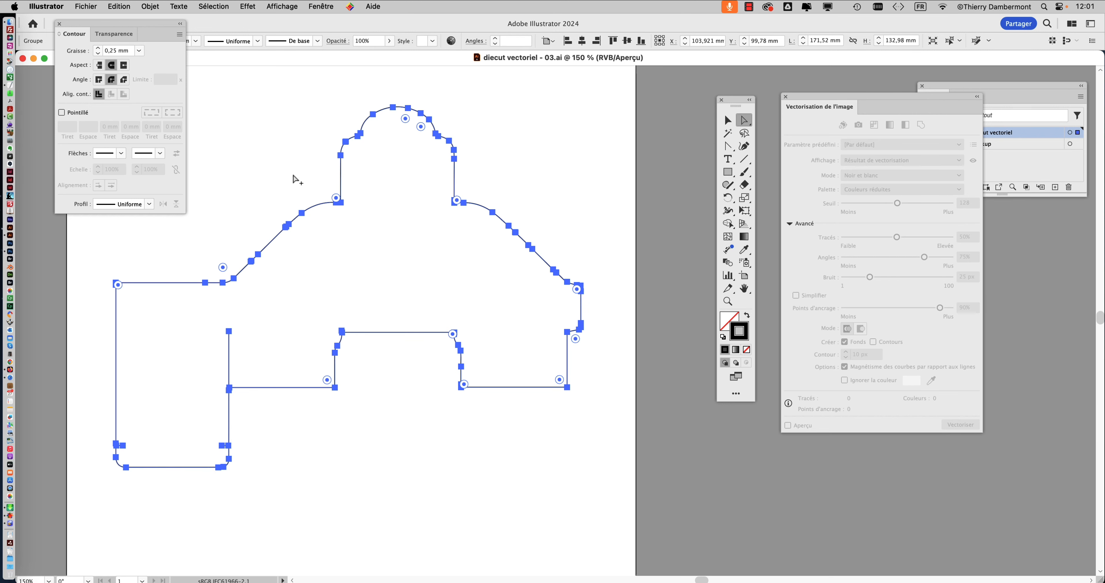
{"action": "scroll", "coordinate": [289, 218], "scroll_direction": "up", "scroll_amount": 2}
{"action": "scroll", "coordinate": [292, 226], "scroll_direction": "up", "scroll_amount": 4}
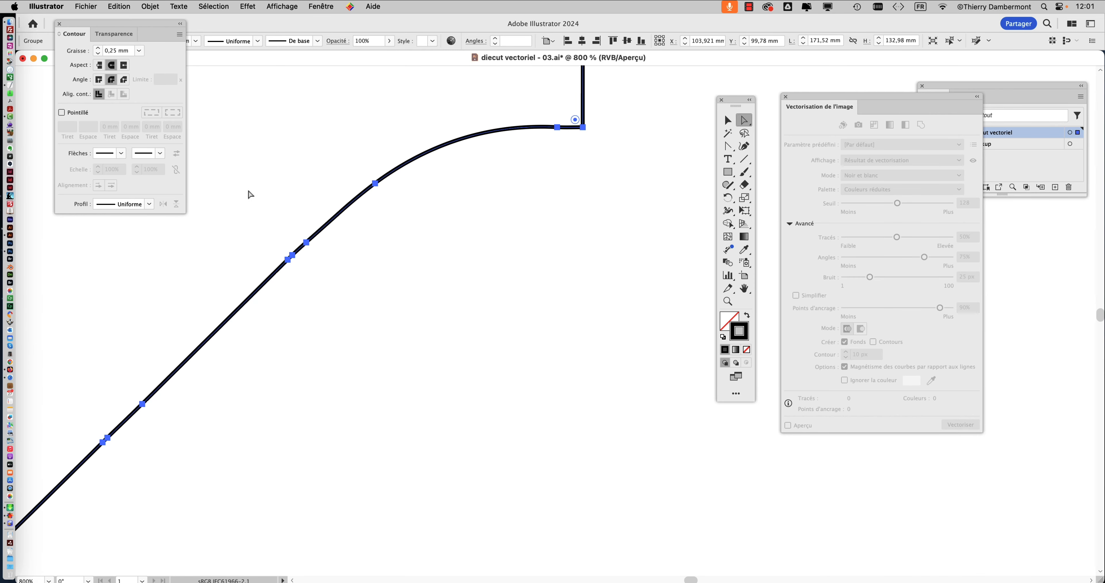
{"action": "left_click", "coordinate": [151, 6]}
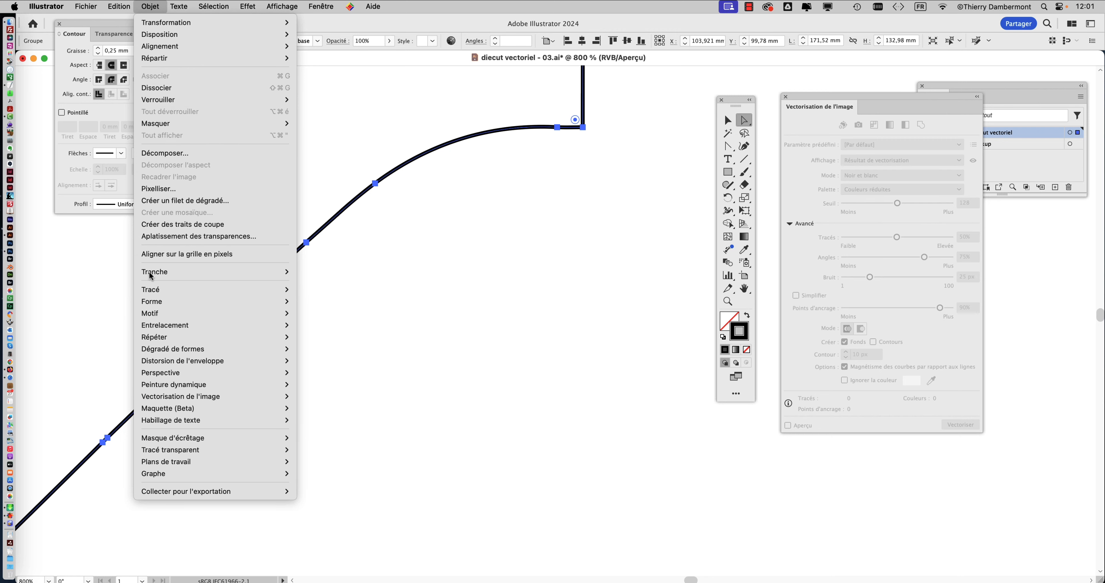
{"action": "mouse_move", "coordinate": [154, 290]}
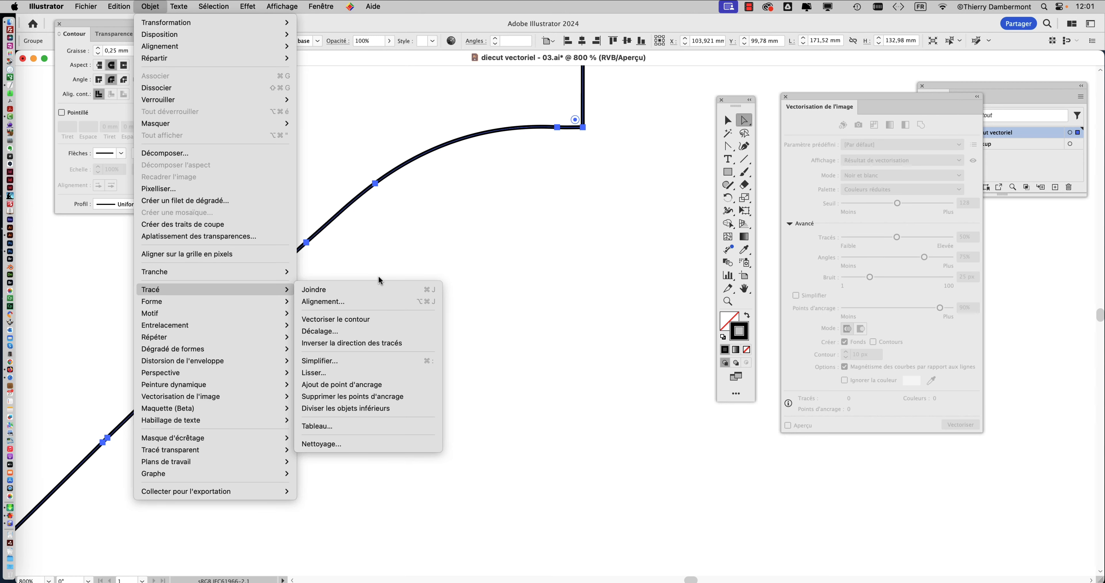
{"action": "left_click", "coordinate": [417, 249]}
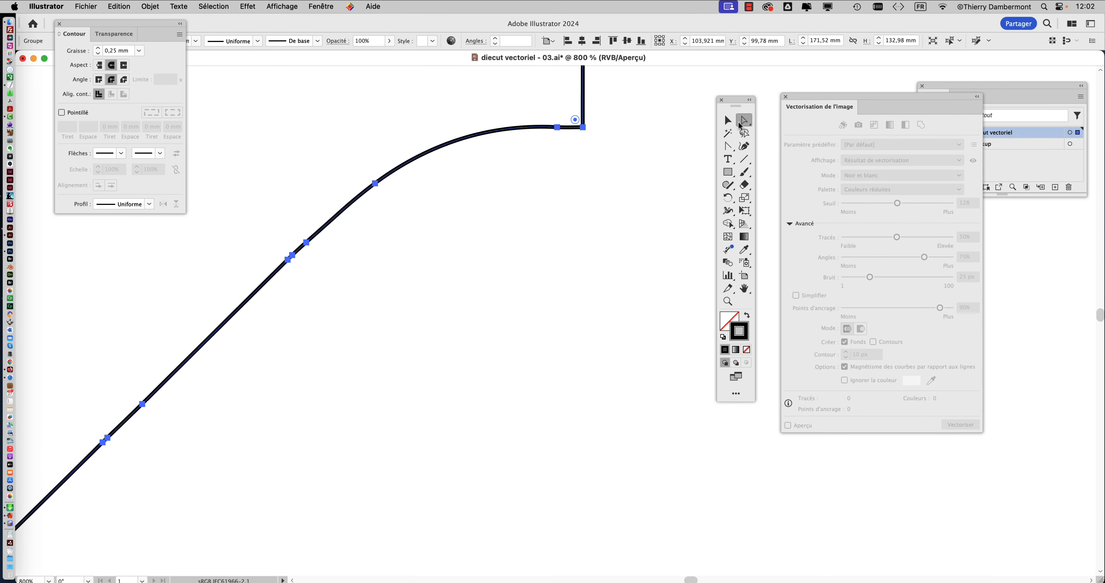
{"action": "left_click", "coordinate": [416, 255]}
Examine the joined die-line around the sloping shoulder, the lower notches and the bottom flap for correct and unwanted connections.
{"action": "scroll", "coordinate": [434, 276], "scroll_direction": "down", "scroll_amount": 10}
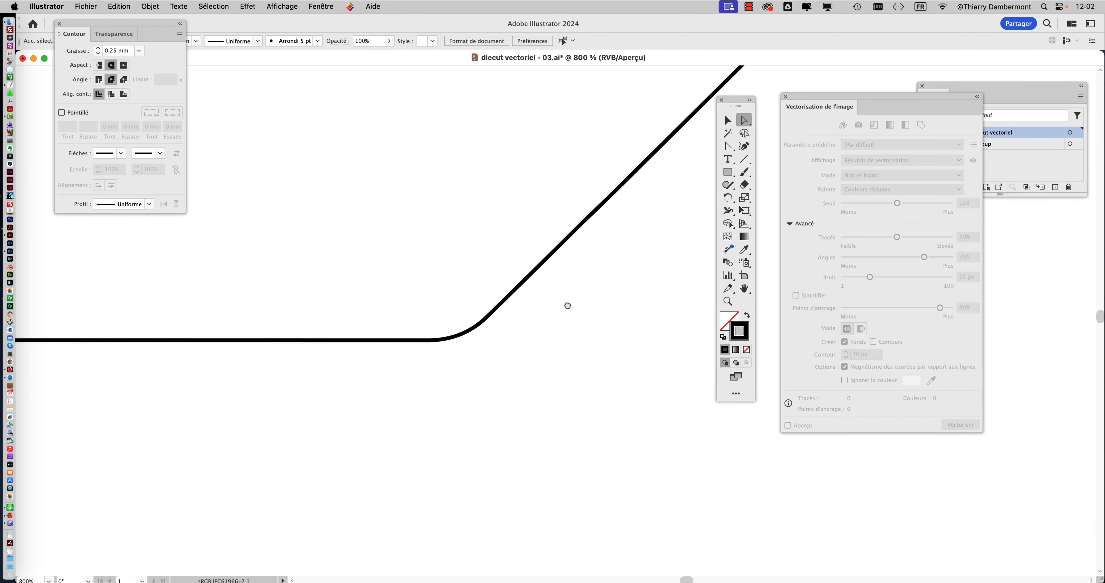
{"action": "scroll", "coordinate": [534, 328], "scroll_direction": "down", "scroll_amount": 8}
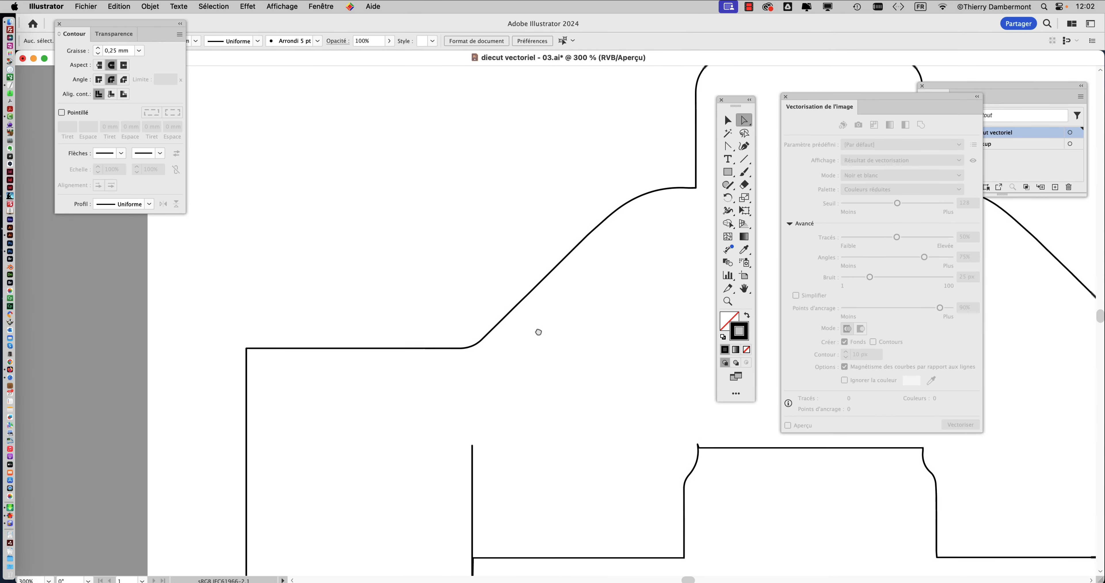
{"action": "scroll", "coordinate": [439, 313], "scroll_direction": "up", "scroll_amount": 5}
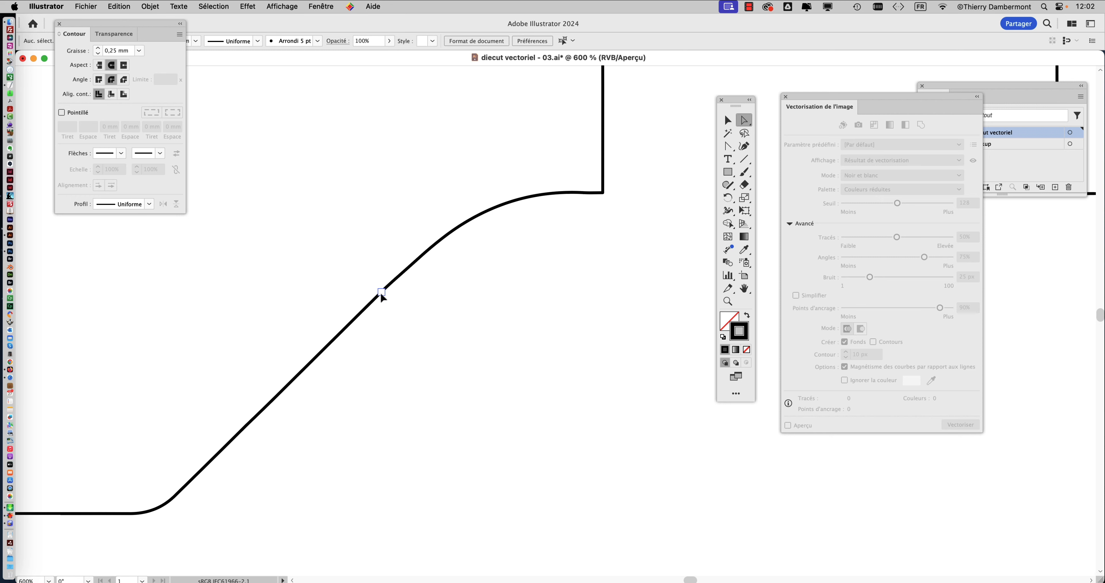
{"action": "left_click", "coordinate": [381, 293]}
{"action": "left_click", "coordinate": [467, 311]}
{"action": "scroll", "coordinate": [471, 316], "scroll_direction": "down", "scroll_amount": 3}
{"action": "scroll", "coordinate": [548, 328], "scroll_direction": "down", "scroll_amount": 2}
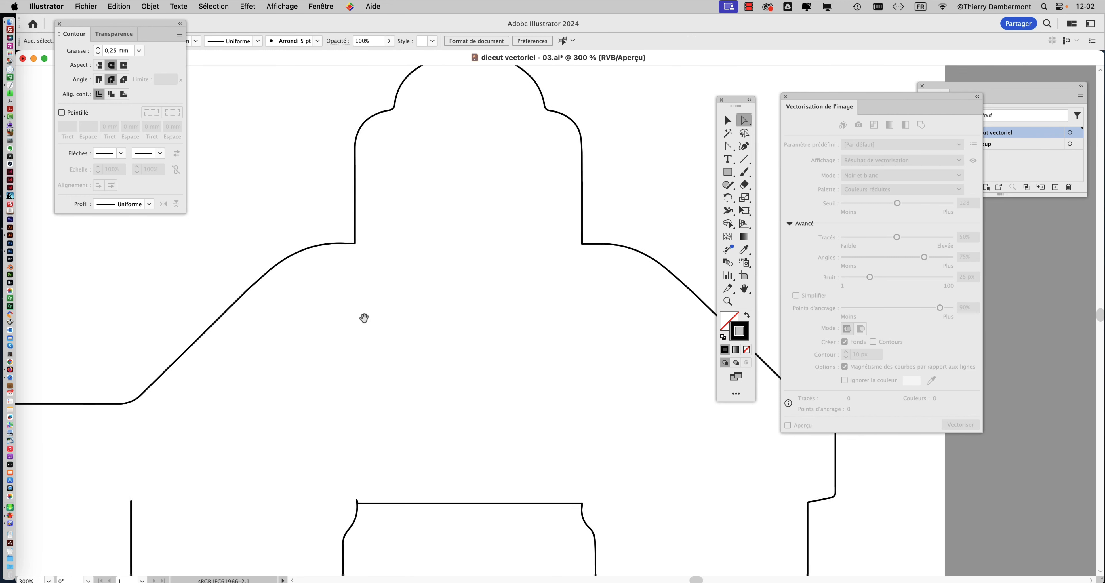
{"action": "scroll", "coordinate": [498, 320], "scroll_direction": "down", "scroll_amount": 2}
{"action": "scroll", "coordinate": [461, 221], "scroll_direction": "down", "scroll_amount": 3}
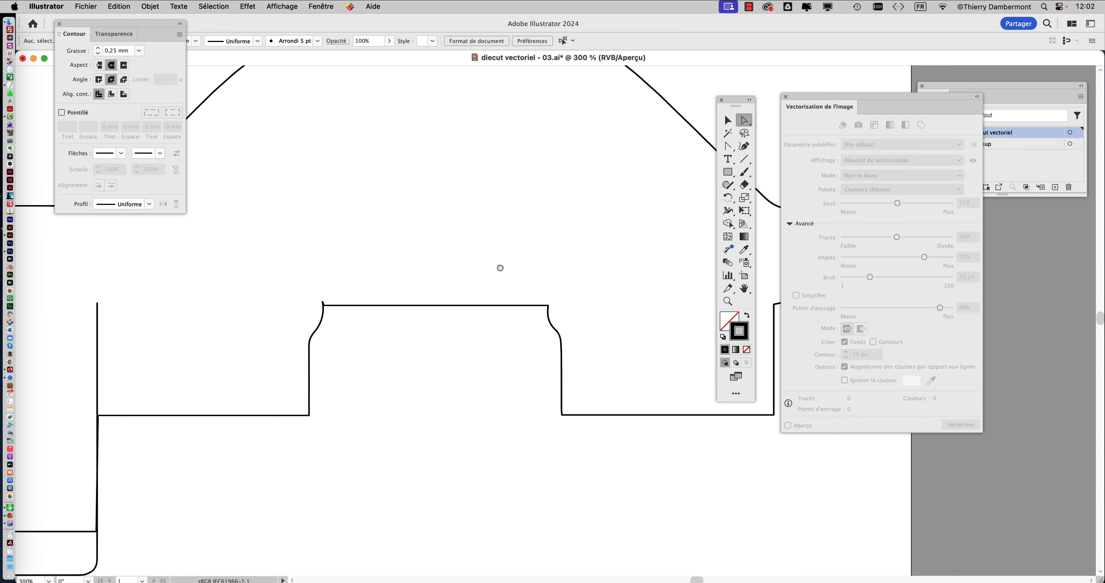
{"action": "scroll", "coordinate": [500, 270], "scroll_direction": "right", "scroll_amount": 4}
{"action": "scroll", "coordinate": [375, 268], "scroll_direction": "up", "scroll_amount": 1}
{"action": "scroll", "coordinate": [485, 342], "scroll_direction": "up", "scroll_amount": 5}
{"action": "scroll", "coordinate": [484, 342], "scroll_direction": "left", "scroll_amount": 5}
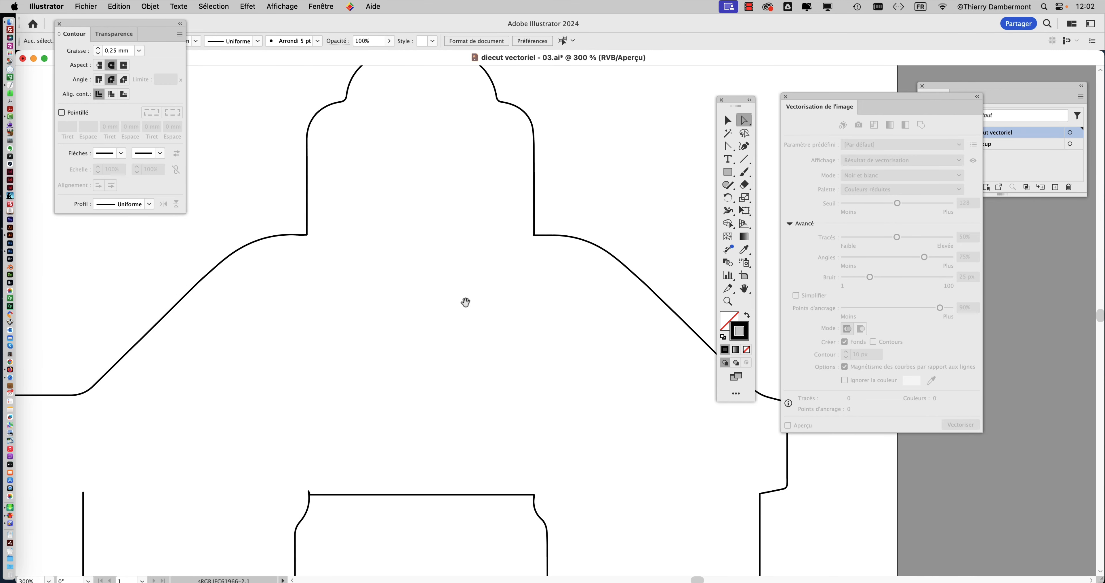
{"action": "scroll", "coordinate": [491, 320], "scroll_direction": "left", "scroll_amount": 4}
{"action": "scroll", "coordinate": [550, 293], "scroll_direction": "down", "scroll_amount": 4}
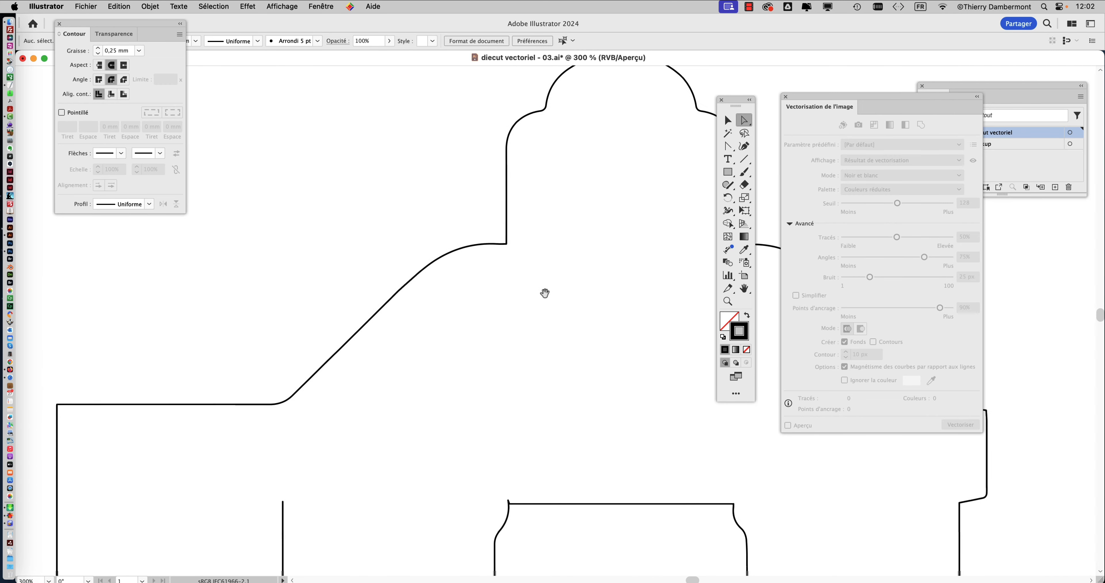
{"action": "scroll", "coordinate": [495, 260], "scroll_direction": "down", "scroll_amount": 3}
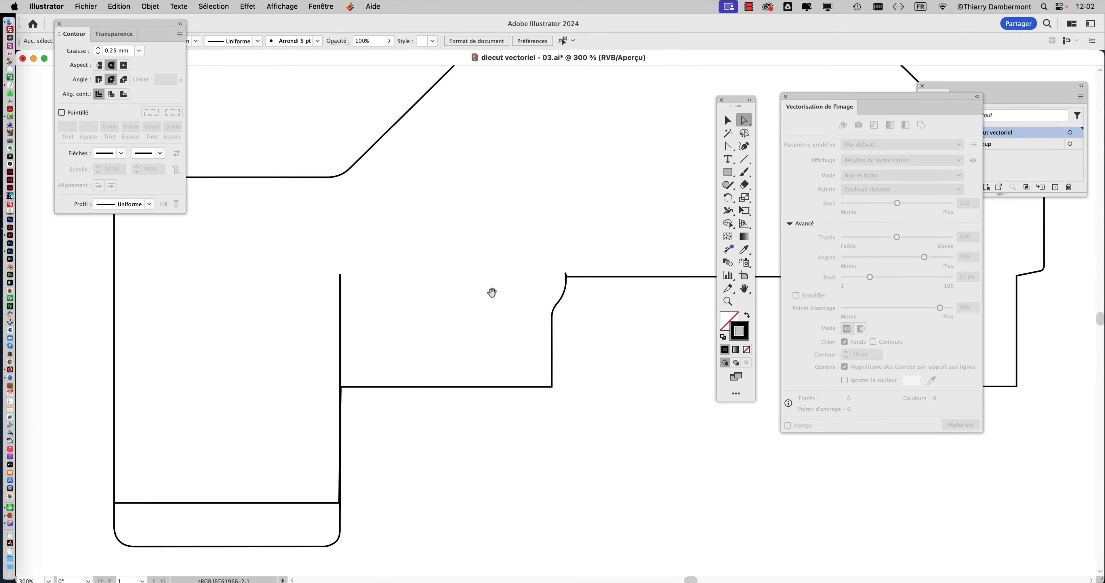
{"action": "scroll", "coordinate": [493, 293], "scroll_direction": "right", "scroll_amount": 4}
{"action": "scroll", "coordinate": [493, 293], "scroll_direction": "up", "scroll_amount": 3}
{"action": "scroll", "coordinate": [370, 350], "scroll_direction": "up", "scroll_amount": 1}
{"action": "scroll", "coordinate": [370, 350], "scroll_direction": "right", "scroll_amount": 1}
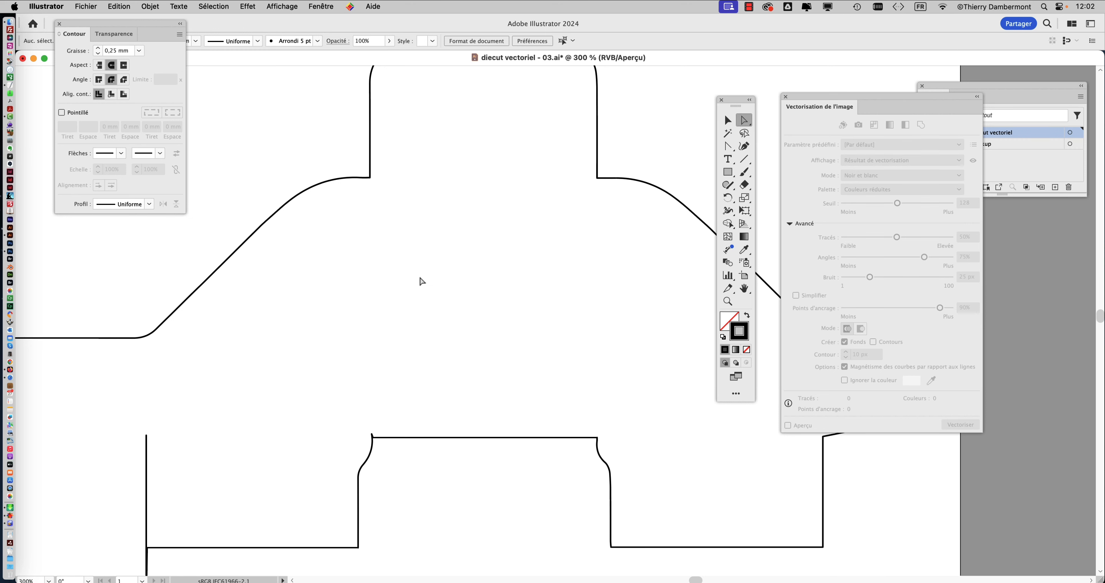
Undo the join of the die-line paths and leave the artwork deselected.
{"action": "key", "text": "super+s"}
{"action": "key", "text": "super+a"}
{"action": "left_click", "coordinate": [421, 324]}
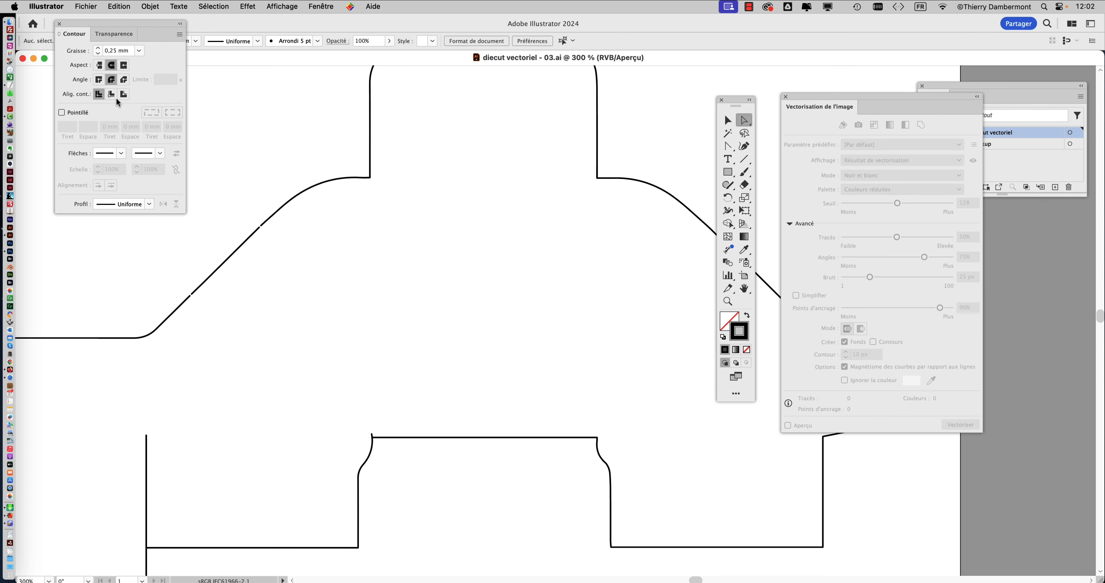
Select the entire die-line and apply the Flèche 1 arrowhead at the path starts and an outward-pointing arrowhead at the path ends.
{"action": "key", "text": "v"}
{"action": "key", "text": "super+a"}
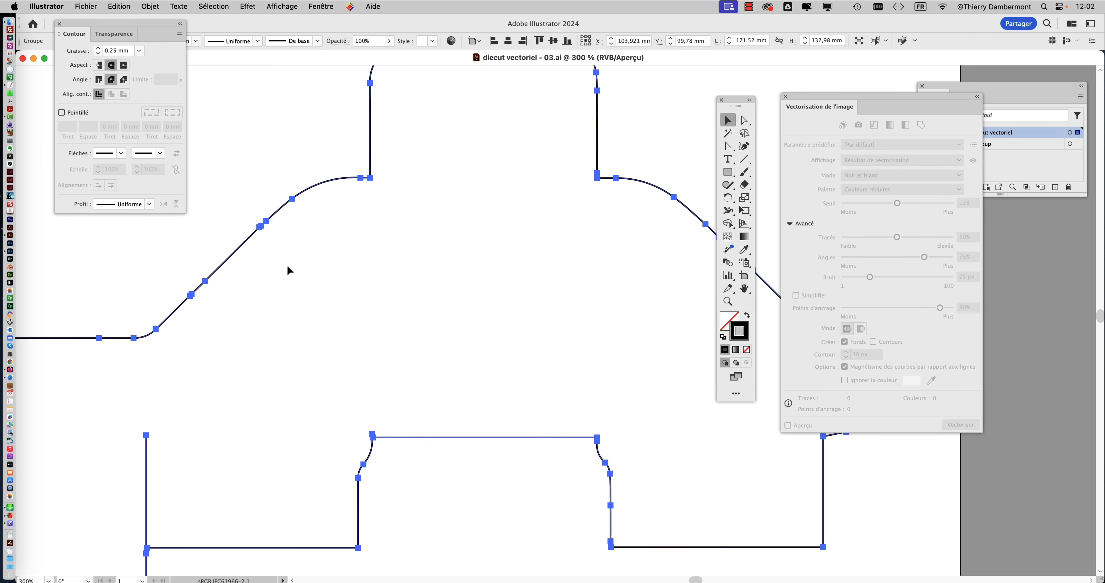
{"action": "scroll", "coordinate": [248, 234], "scroll_direction": "up", "scroll_amount": 1}
{"action": "scroll", "coordinate": [248, 234], "scroll_direction": "up", "scroll_amount": 3}
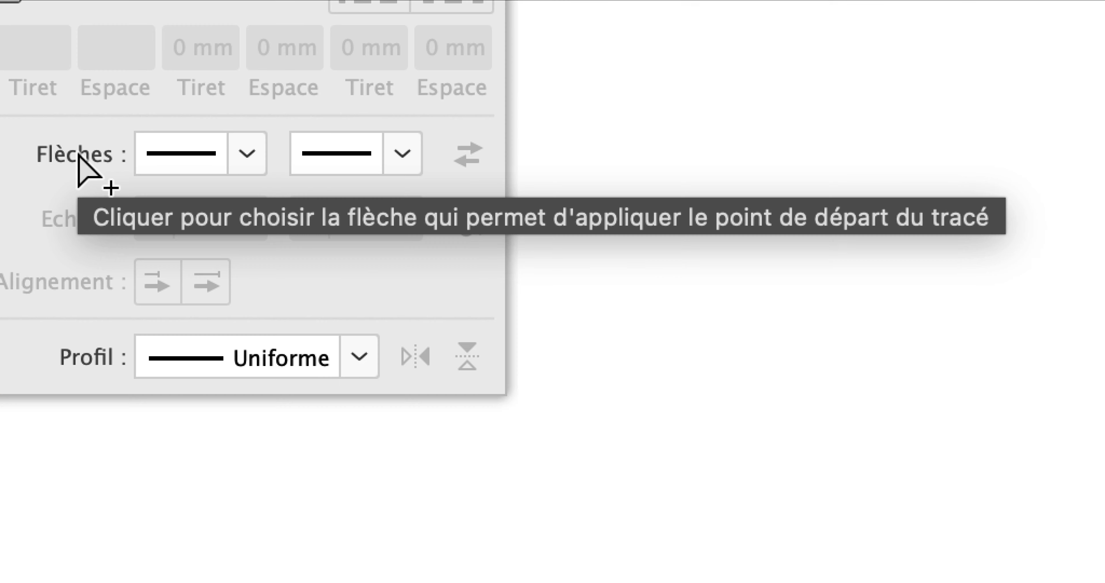
{"action": "left_click", "coordinate": [147, 146]}
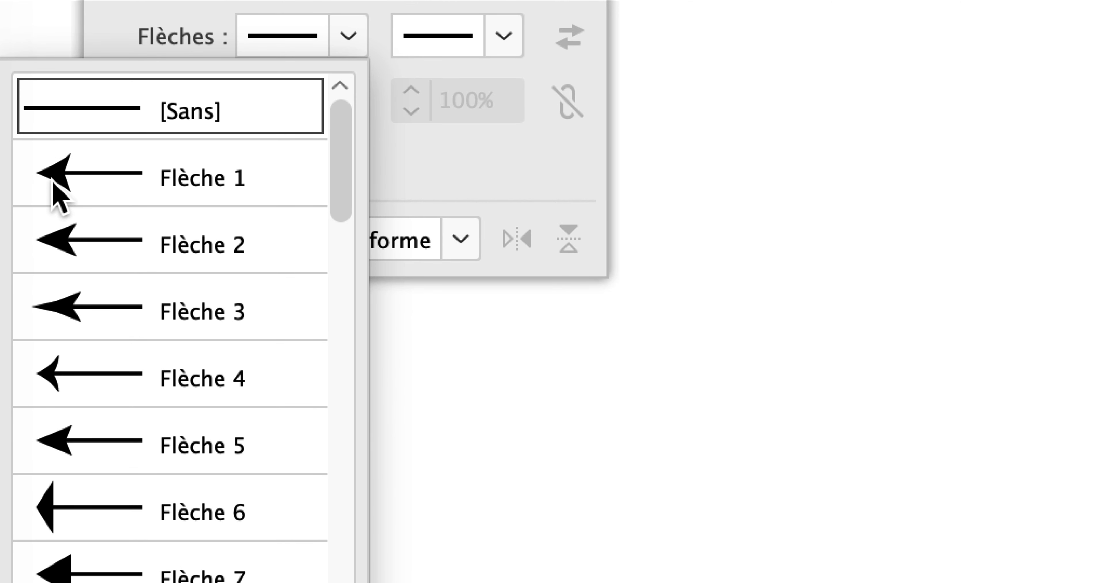
{"action": "left_click", "coordinate": [55, 191]}
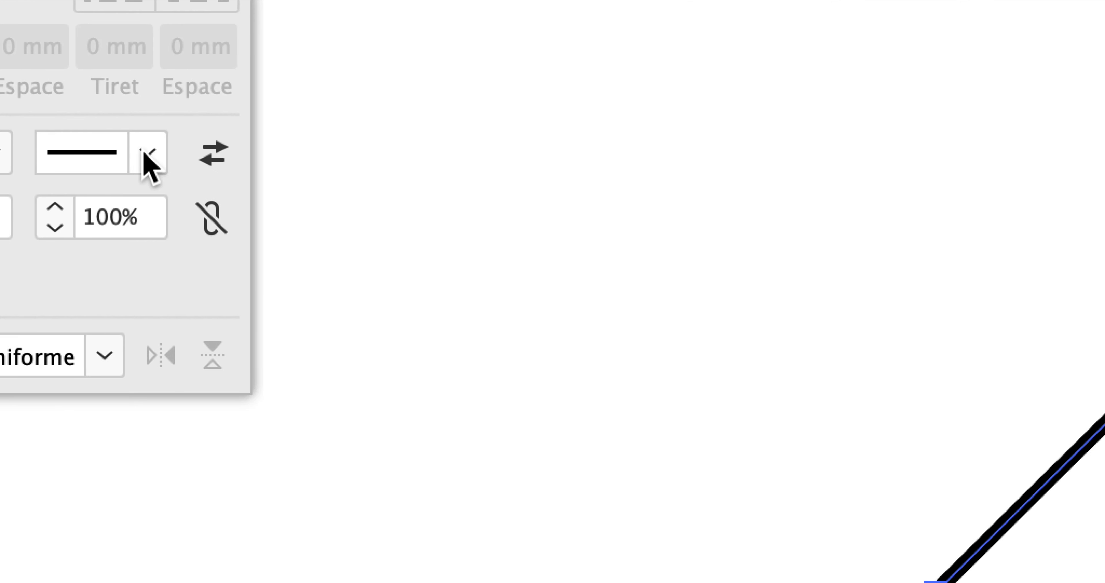
{"action": "left_click", "coordinate": [504, 36]}
{"action": "left_click", "coordinate": [25, 294]}
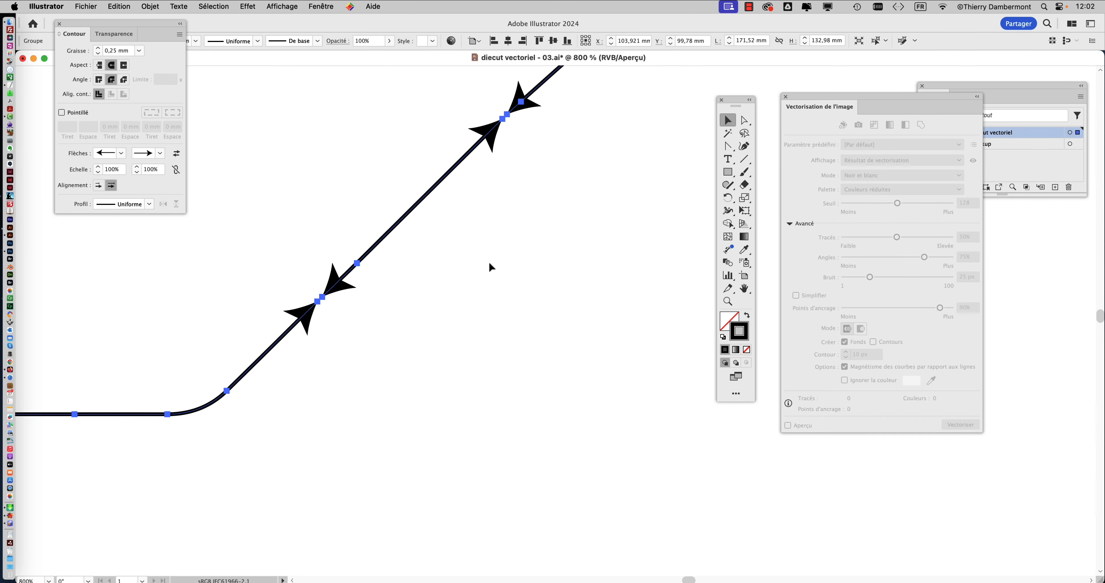
Examine the arrowheads marking the open path ends around the die-line.
{"action": "key", "text": "super+minus"}
{"action": "key", "text": "super+minus"}
{"action": "key", "text": "super+minus"}
{"action": "left_click_drag", "start_coordinate": [475, 333], "coordinate": [309, 362]}
{"action": "scroll", "coordinate": [631, 301], "scroll_direction": "up", "scroll_amount": 3}
{"action": "left_click_drag", "start_coordinate": [610, 321], "coordinate": [382, 217]}
{"action": "left_click_drag", "start_coordinate": [420, 356], "coordinate": [450, 138]}
{"action": "left_click_drag", "start_coordinate": [510, 354], "coordinate": [560, 266]}
{"action": "left_click_drag", "start_coordinate": [343, 219], "coordinate": [609, 247]}
{"action": "mouse_move", "coordinate": [281, 187]}
{"action": "left_mouse_down"}
{"action": "mouse_move", "coordinate": [506, 207]}
{"action": "mouse_move", "coordinate": [612, 191]}
{"action": "left_mouse_up"}
{"action": "left_click_drag", "start_coordinate": [383, 305], "coordinate": [516, 291]}
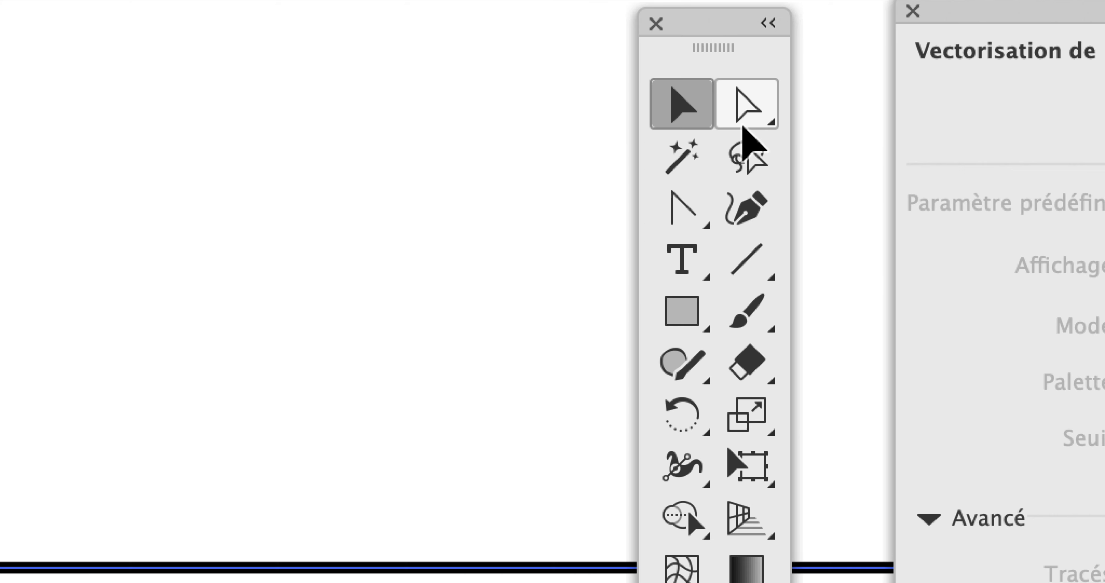
Directly select the two open end points at the upper-left corner of the central bottom notch and join them.
{"action": "left_click", "coordinate": [745, 127]}
{"action": "left_click", "coordinate": [567, 202]}
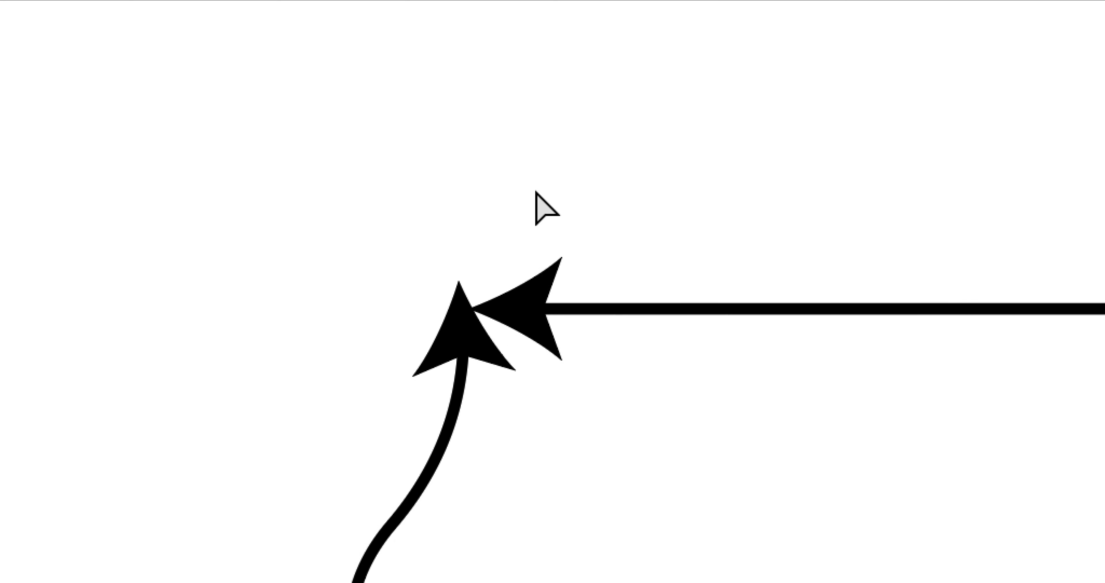
{"action": "left_click_drag", "start_coordinate": [515, 204], "coordinate": [680, 401]}
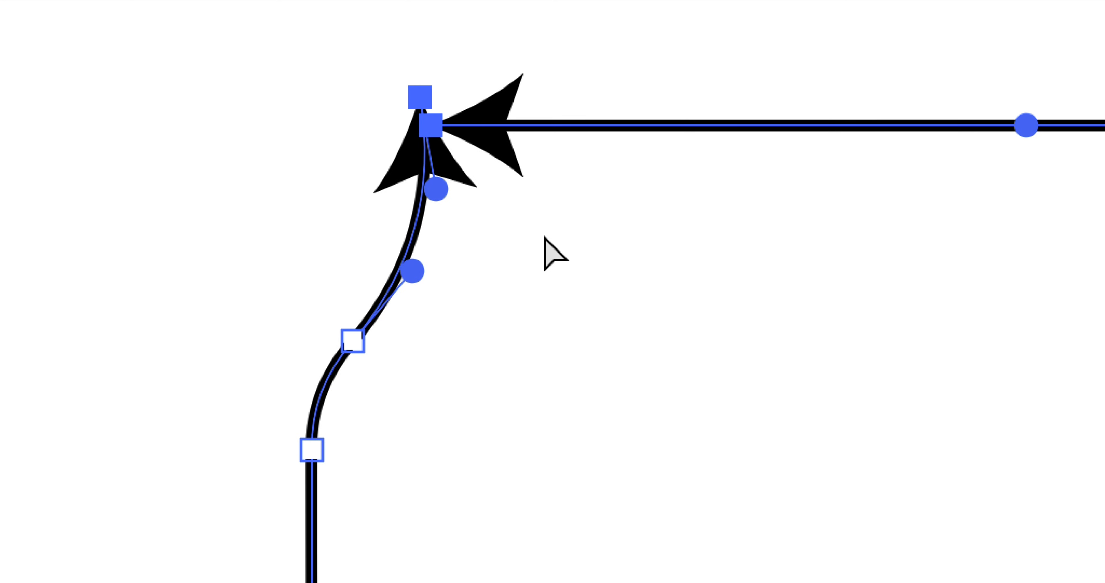
{"action": "key", "text": "ctrl+j"}
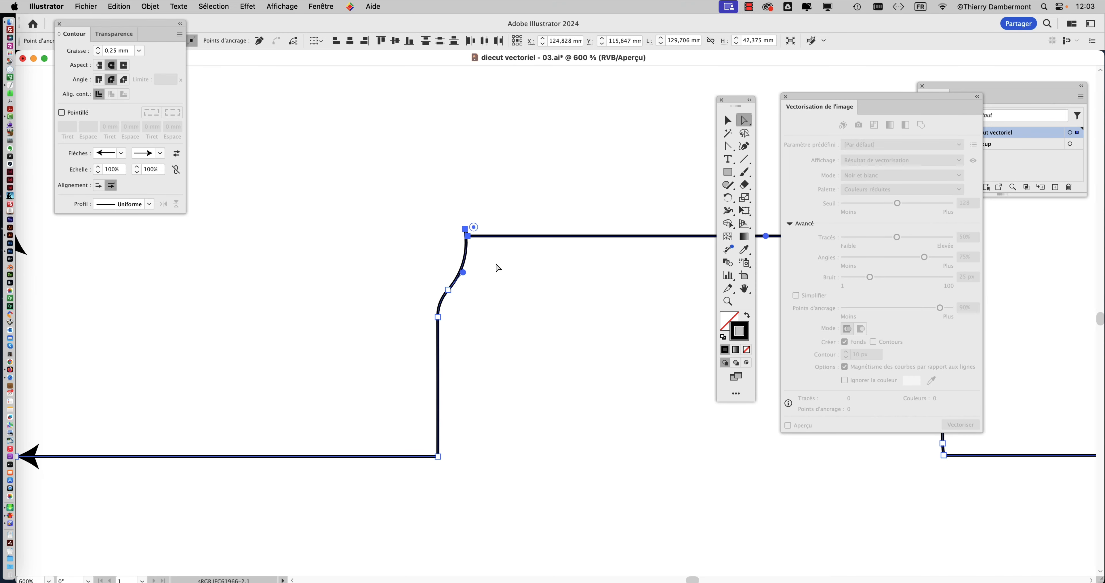
Join the two open path ends at the lower gap of the left slope and deselect the path.
{"action": "left_click_drag", "start_coordinate": [416, 311], "coordinate": [686, 236]}
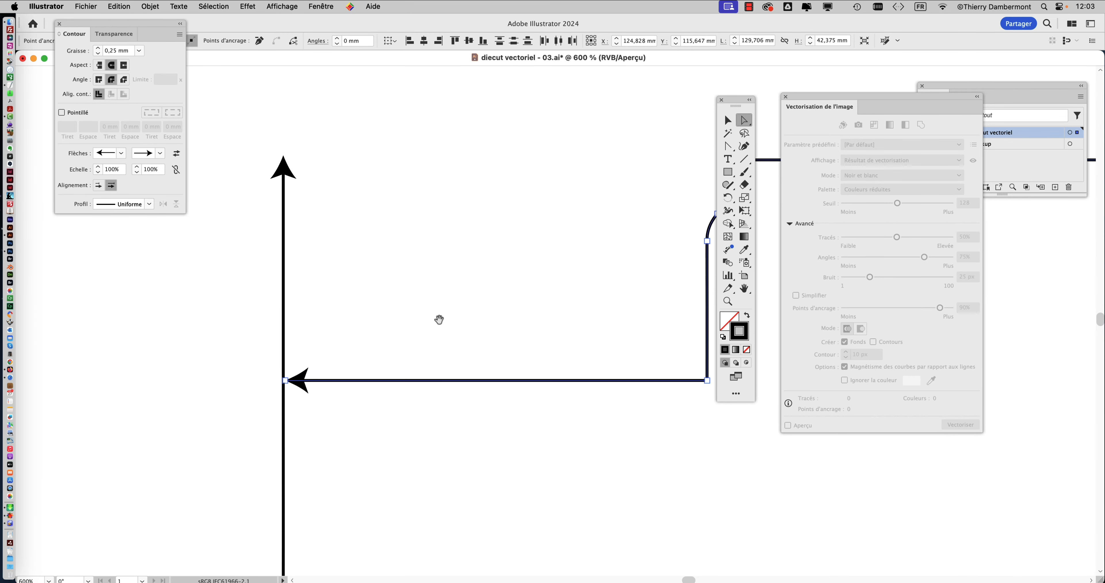
{"action": "left_click", "coordinate": [545, 319], "text": "alt+super"}
{"action": "left_click", "coordinate": [544, 320], "text": "alt+super"}
{"action": "left_click_drag", "start_coordinate": [509, 230], "coordinate": [486, 376]}
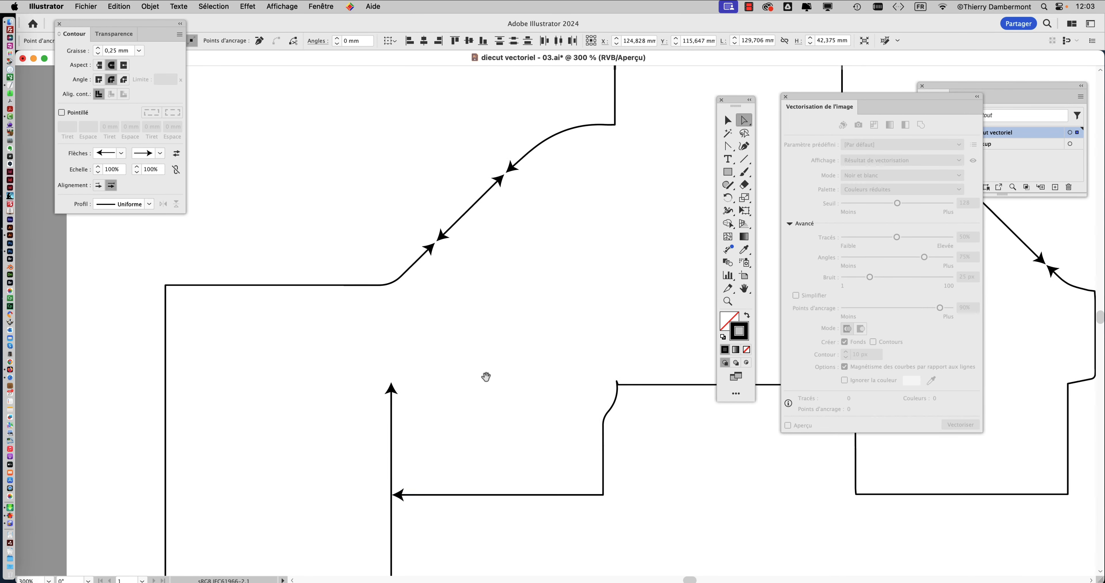
{"action": "scroll", "coordinate": [432, 243], "scroll_direction": "up", "scroll_amount": 3}
{"action": "left_click_drag", "start_coordinate": [404, 99], "coordinate": [458, 170]}
{"action": "key", "text": "super+j"}
{"action": "key", "text": "v"}
{"action": "left_click", "coordinate": [553, 201]}
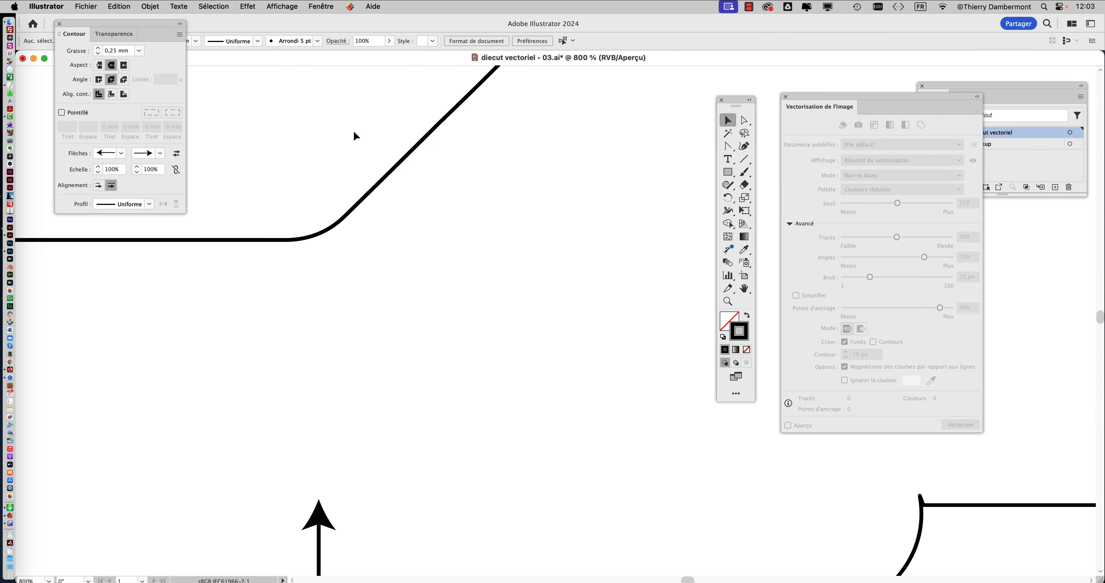
Join the remaining open paths across the entire die-line and deselect the artwork.
{"action": "scroll", "coordinate": [457, 221], "scroll_direction": "down", "scroll_amount": 2}
{"action": "scroll", "coordinate": [469, 224], "scroll_direction": "down", "scroll_amount": 3}
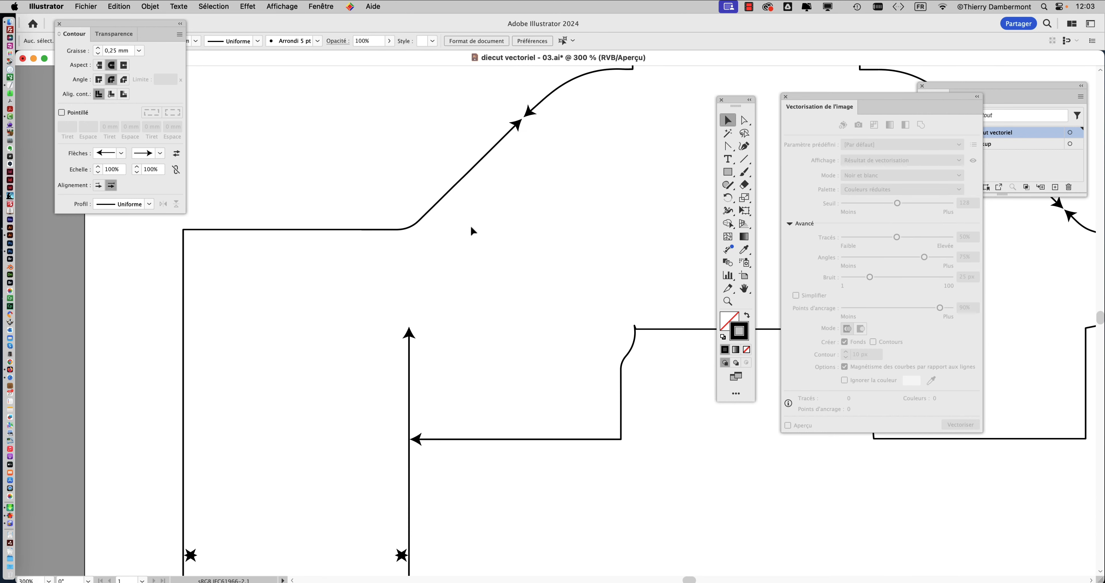
{"action": "left_click_drag", "start_coordinate": [506, 232], "coordinate": [363, 274]}
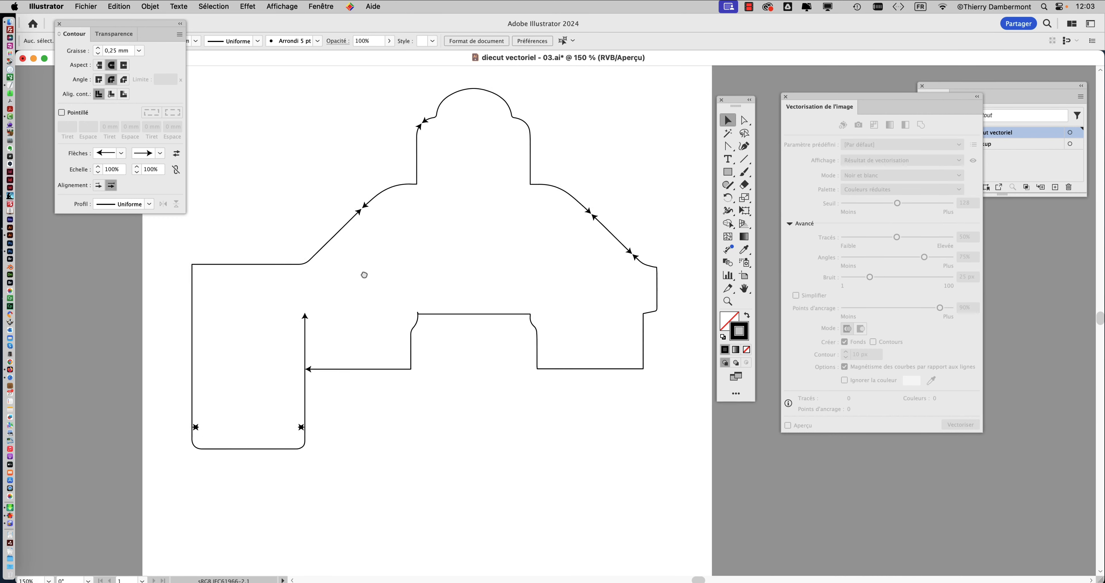
{"action": "key", "text": "super+a"}
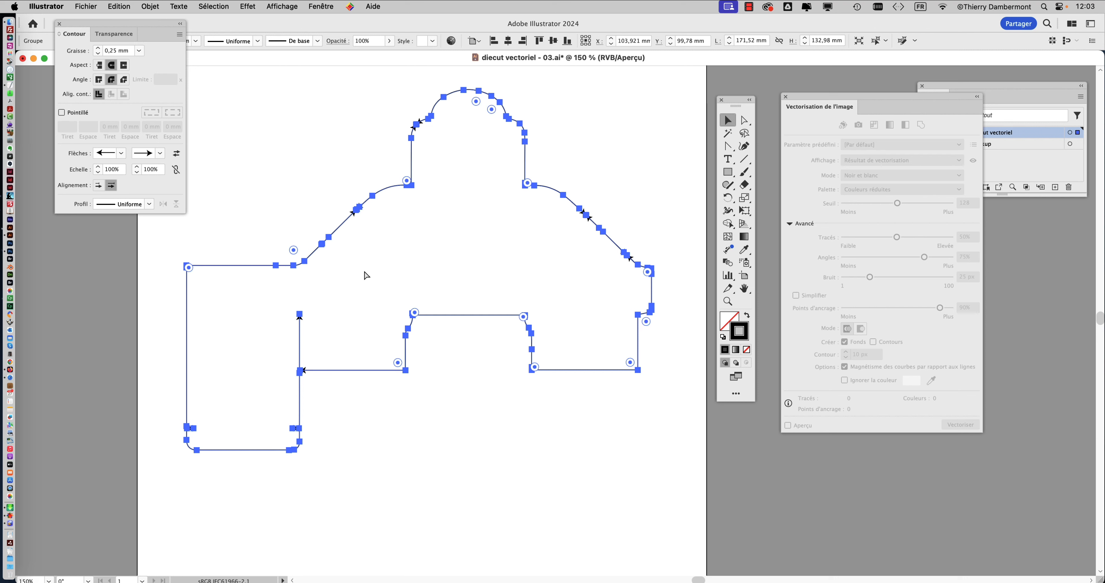
{"action": "left_click", "coordinate": [365, 275]}
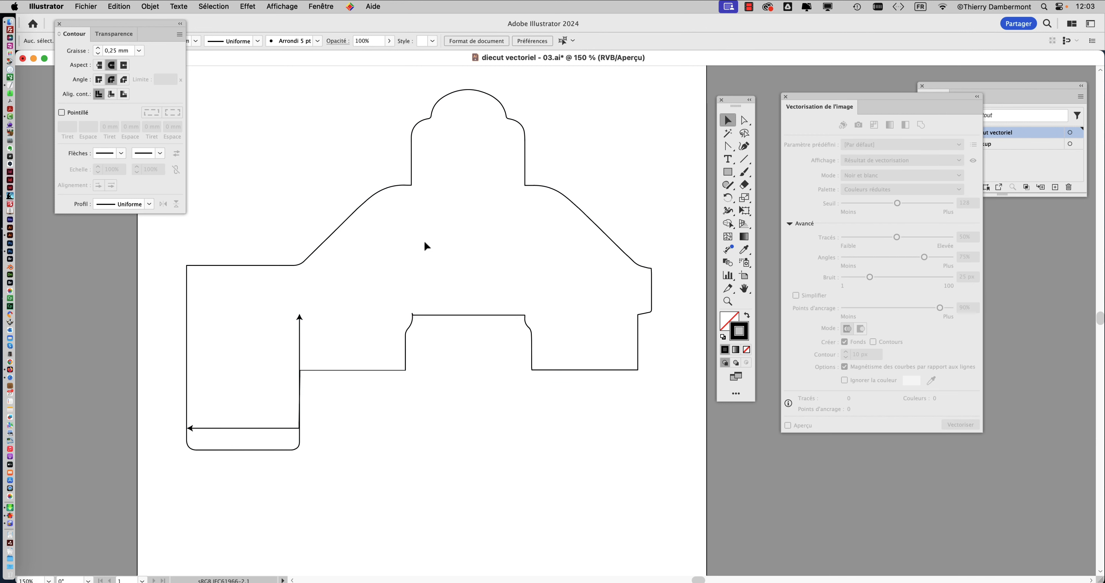
Save the joined die-line as a new Illustrator file named diecut vectoriel - 04.ai.
{"action": "key", "text": "super+1"}
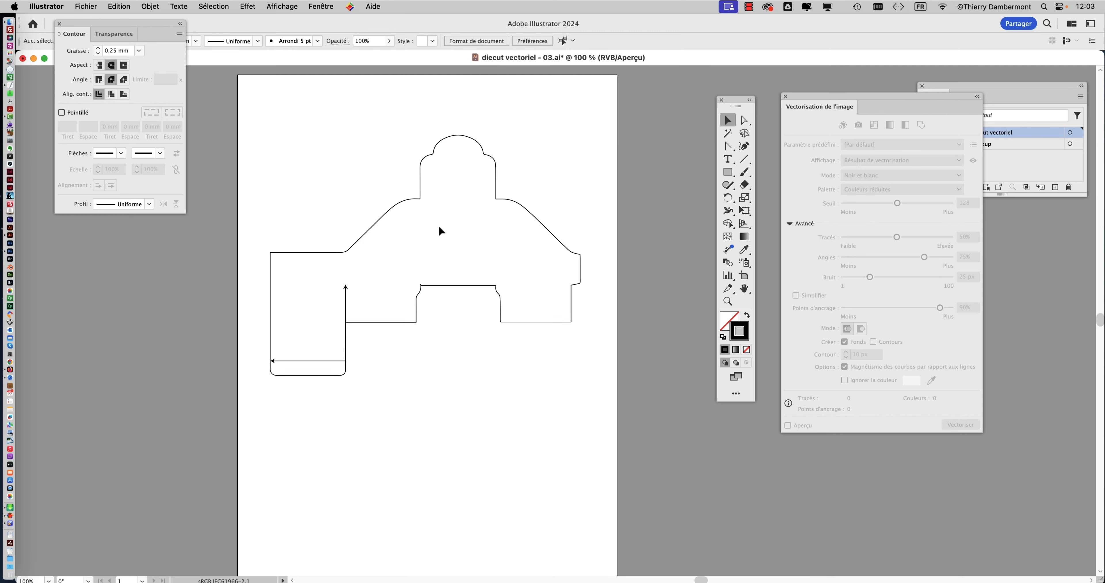
{"action": "left_click", "coordinate": [81, 5]}
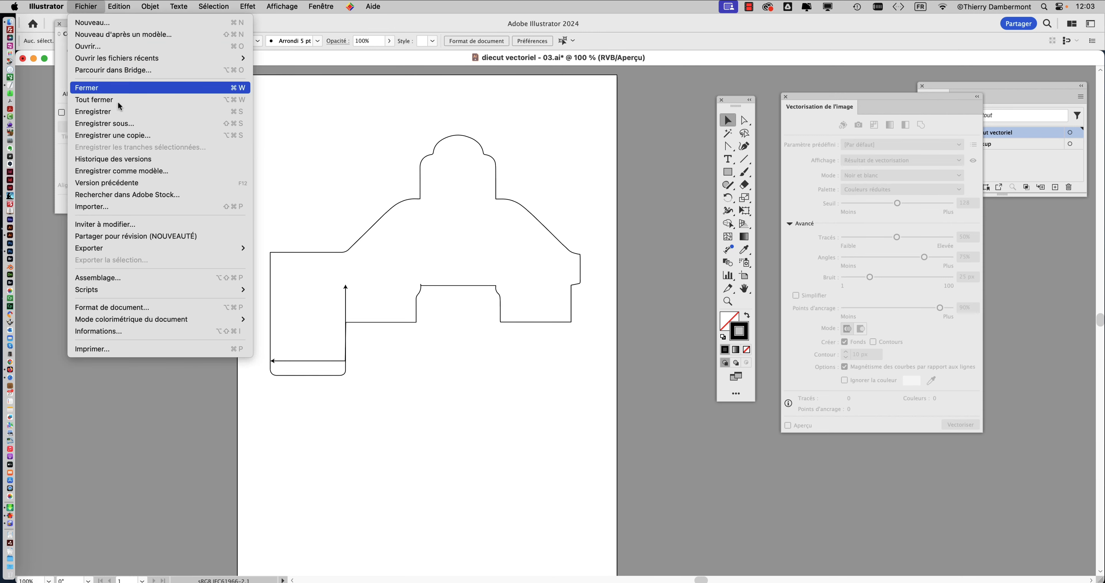
{"action": "left_click", "coordinate": [118, 122]}
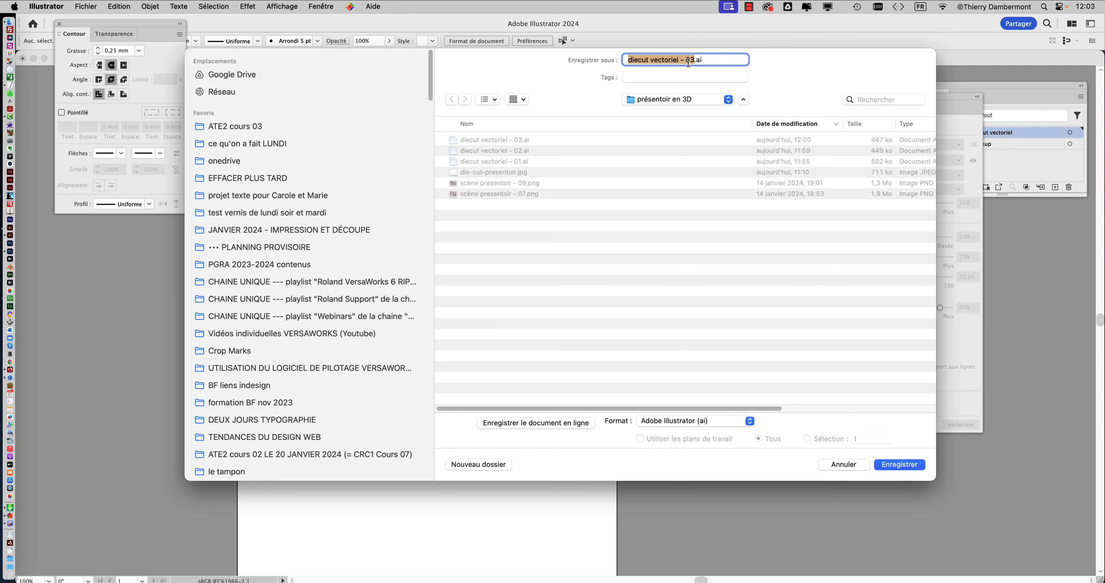
{"action": "left_click", "coordinate": [691, 63]}
{"action": "type", "text": "4"}
{"action": "left_click", "coordinate": [906, 465]}
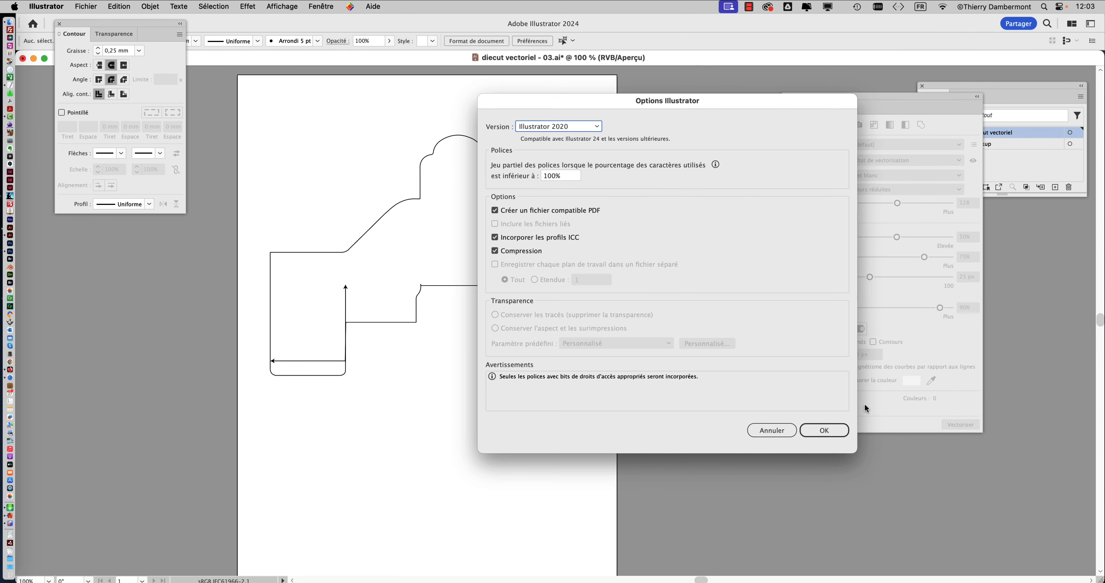
{"action": "left_click", "coordinate": [822, 431]}
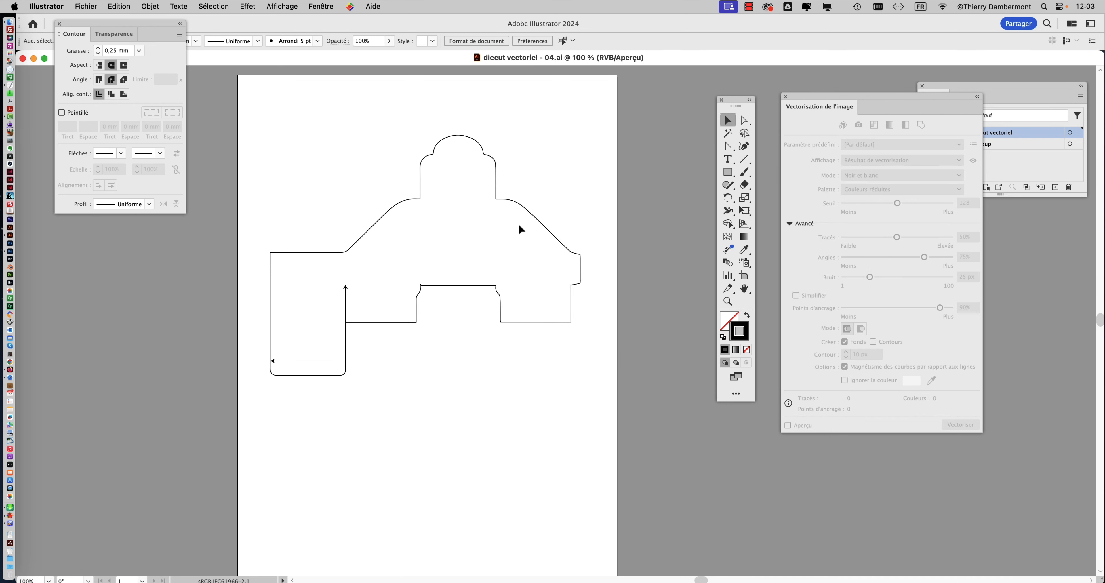
{"action": "scroll", "coordinate": [519, 226], "scroll_direction": "up", "scroll_amount": 2}
{"action": "scroll", "coordinate": [519, 226], "scroll_direction": "up", "scroll_amount": 1}
{"action": "scroll", "coordinate": [514, 216], "scroll_direction": "down", "scroll_amount": 2}
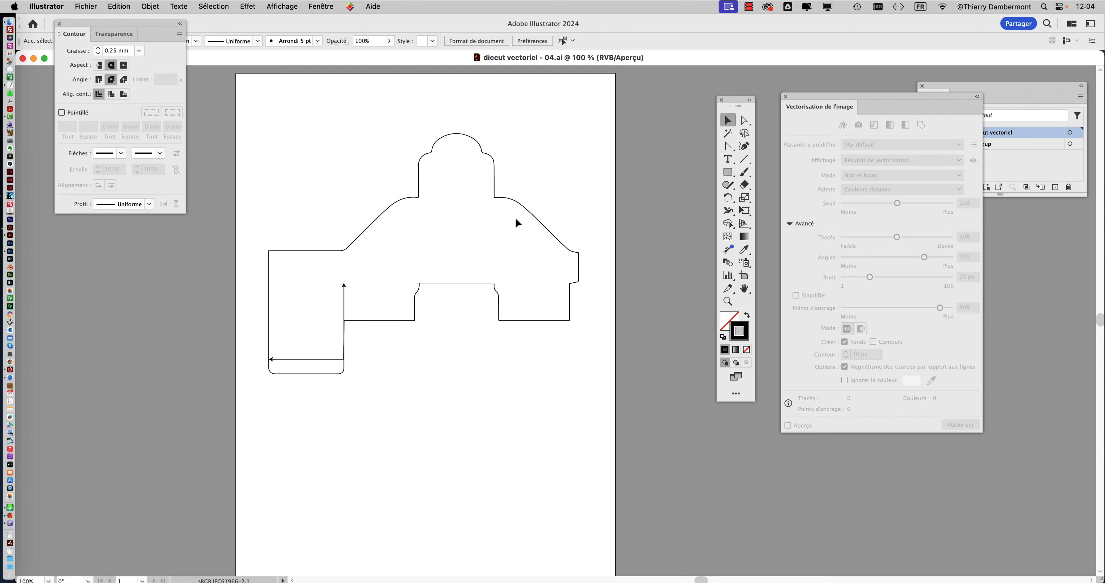
{"action": "scroll", "coordinate": [506, 205], "scroll_direction": "up", "scroll_amount": 2}
{"action": "left_click_drag", "start_coordinate": [396, 267], "coordinate": [461, 254]}
{"action": "scroll", "coordinate": [461, 255], "scroll_direction": "down", "scroll_amount": 1}
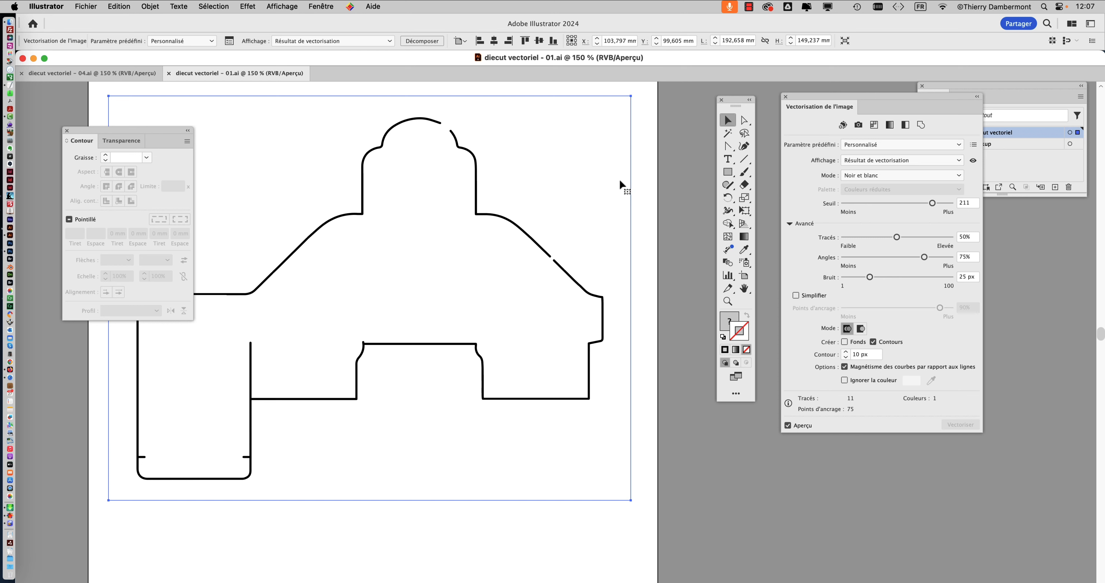
Reposition the toolbox and the image tracing panel to tidy the workspace around the traced die-line.
{"action": "left_click", "coordinate": [588, 179]}
{"action": "left_click", "coordinate": [514, 179]}
{"action": "left_click_drag", "start_coordinate": [720, 103], "coordinate": [88, 100]}
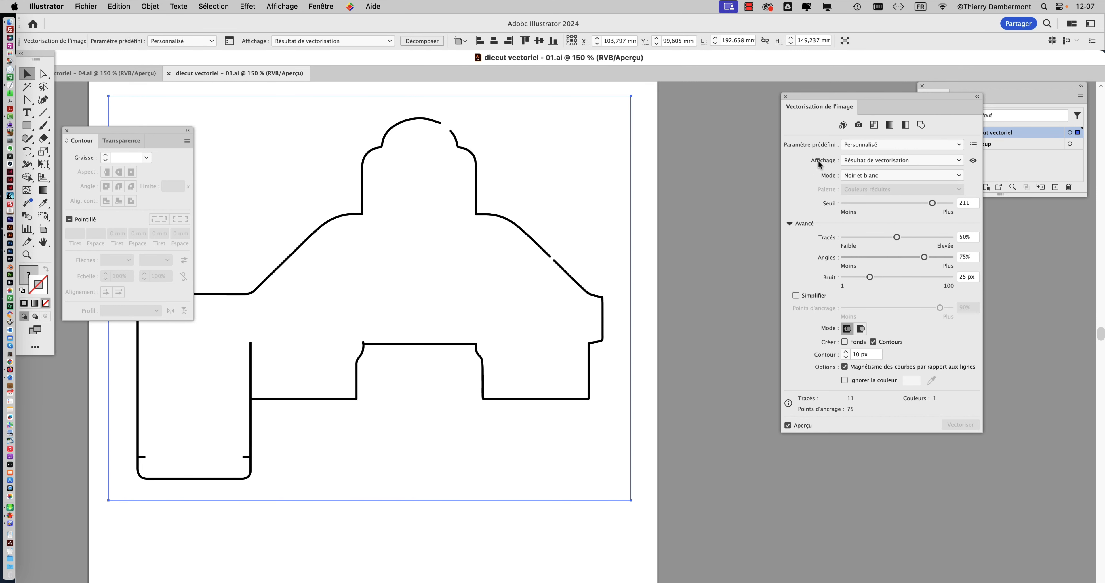
{"action": "left_click_drag", "start_coordinate": [800, 100], "coordinate": [663, 132]}
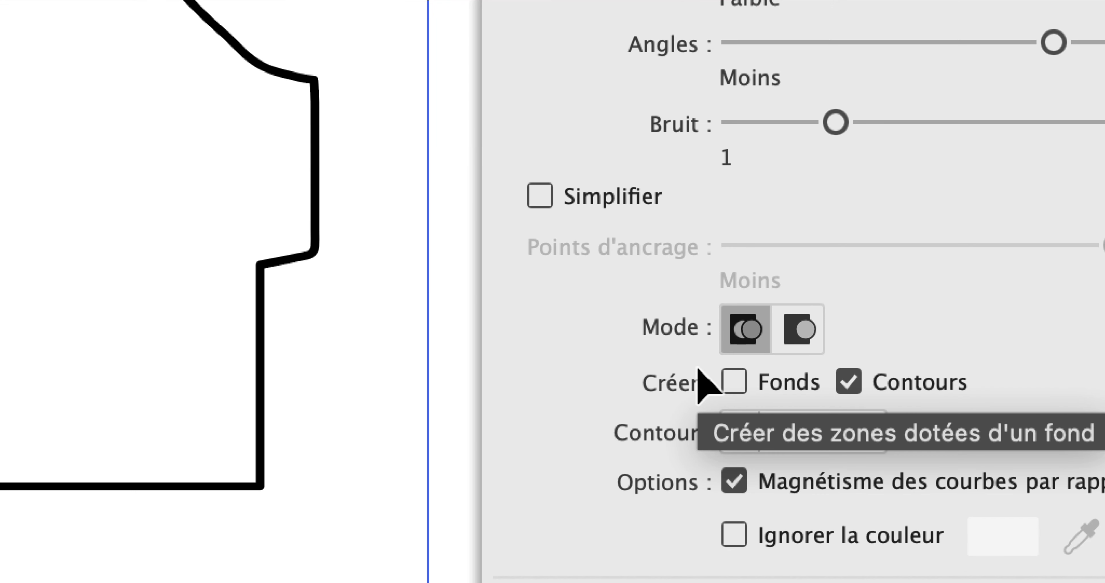
Set the image tracing to create fills without strokes, with a threshold of 228.
{"action": "left_click", "coordinate": [709, 375]}
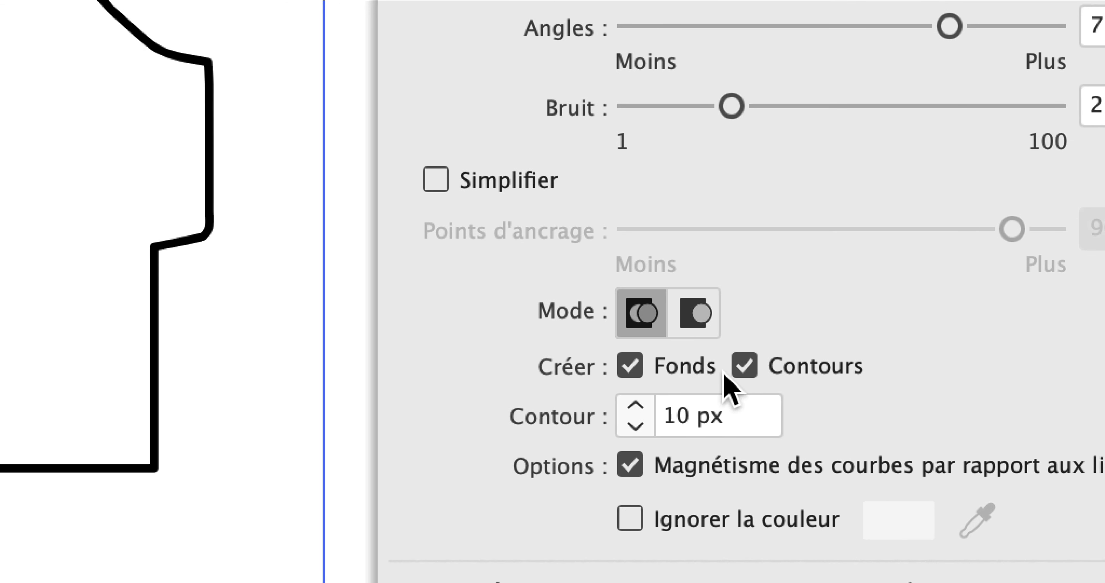
{"action": "left_click", "coordinate": [800, 378]}
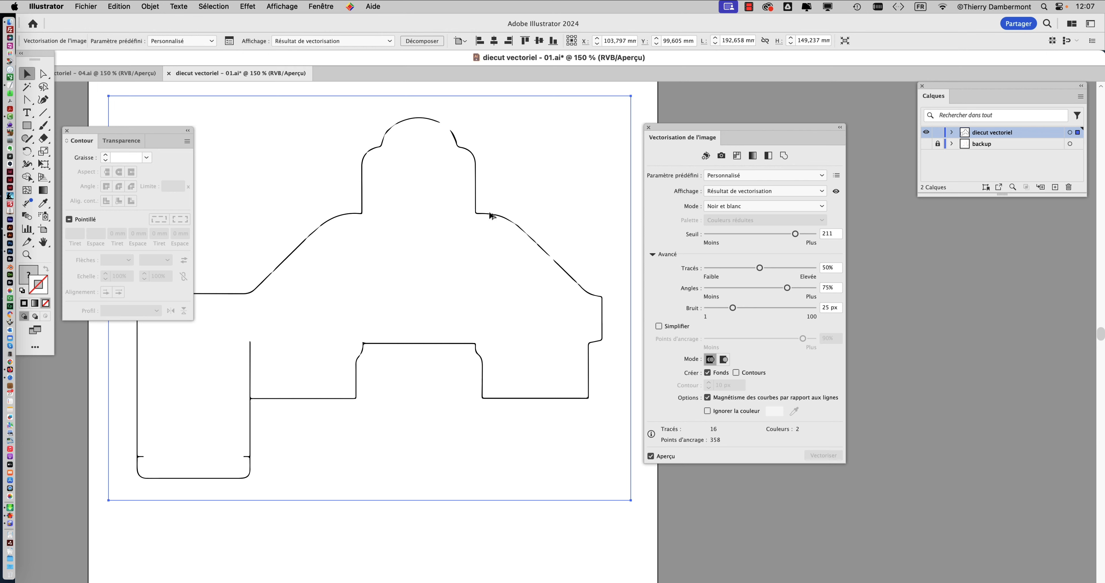
{"action": "scroll", "coordinate": [491, 214], "scroll_direction": "up", "scroll_amount": 2}
{"action": "scroll", "coordinate": [491, 215], "scroll_direction": "up", "scroll_amount": 1}
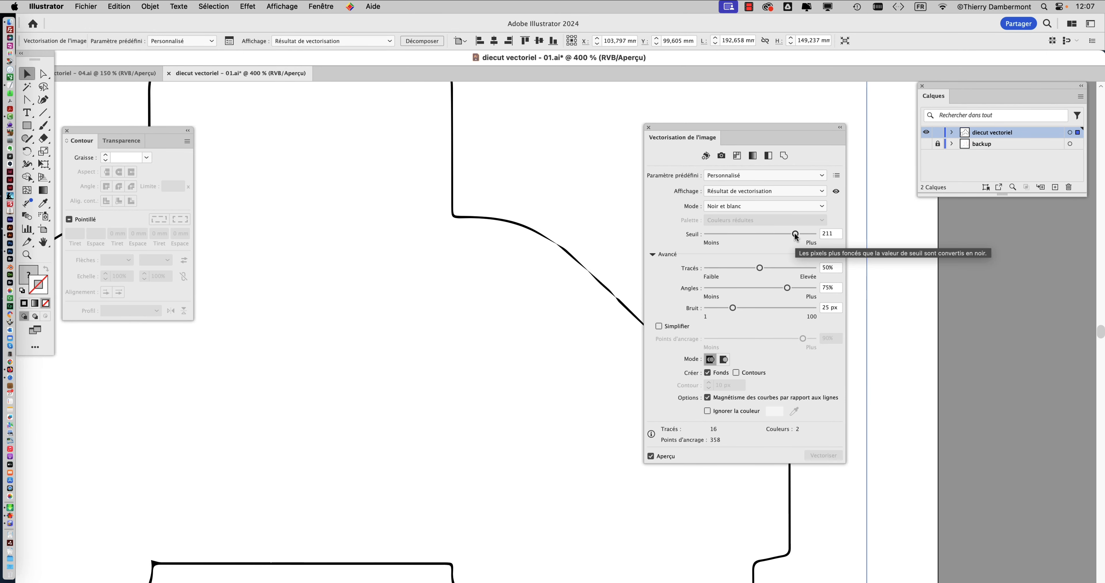
{"action": "mouse_move", "coordinate": [794, 234]}
{"action": "left_mouse_down"}
{"action": "mouse_move", "coordinate": [764, 234]}
{"action": "mouse_move", "coordinate": [813, 233]}
{"action": "mouse_move", "coordinate": [801, 233]}
{"action": "left_mouse_up"}
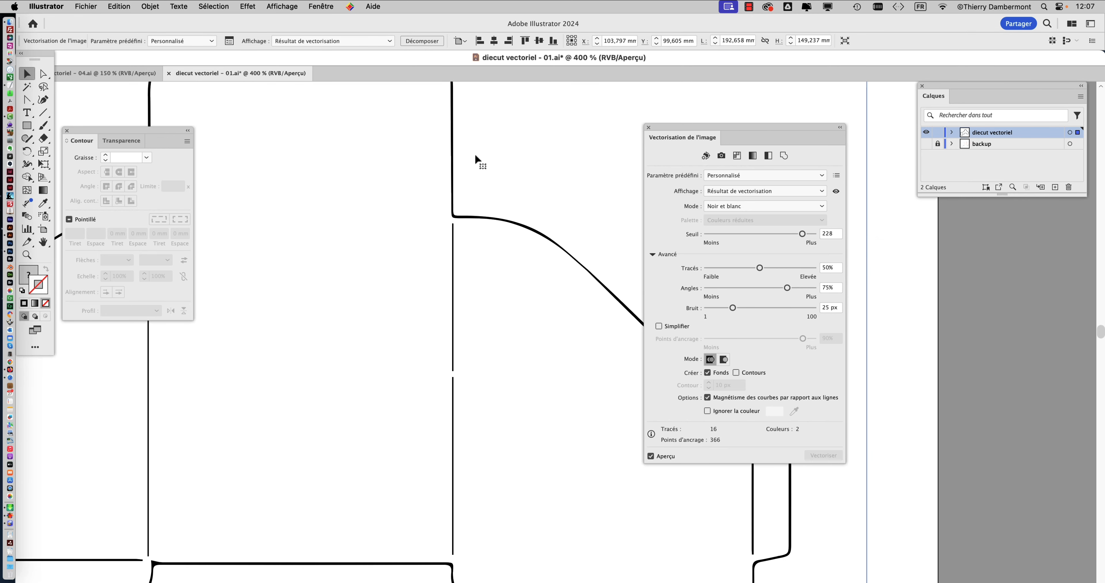
Expand the traced image into paths and display the deselected artwork in outline view.
{"action": "key", "text": "super+minus"}
{"action": "key", "text": "super+minus"}
{"action": "key", "text": "super+minus"}
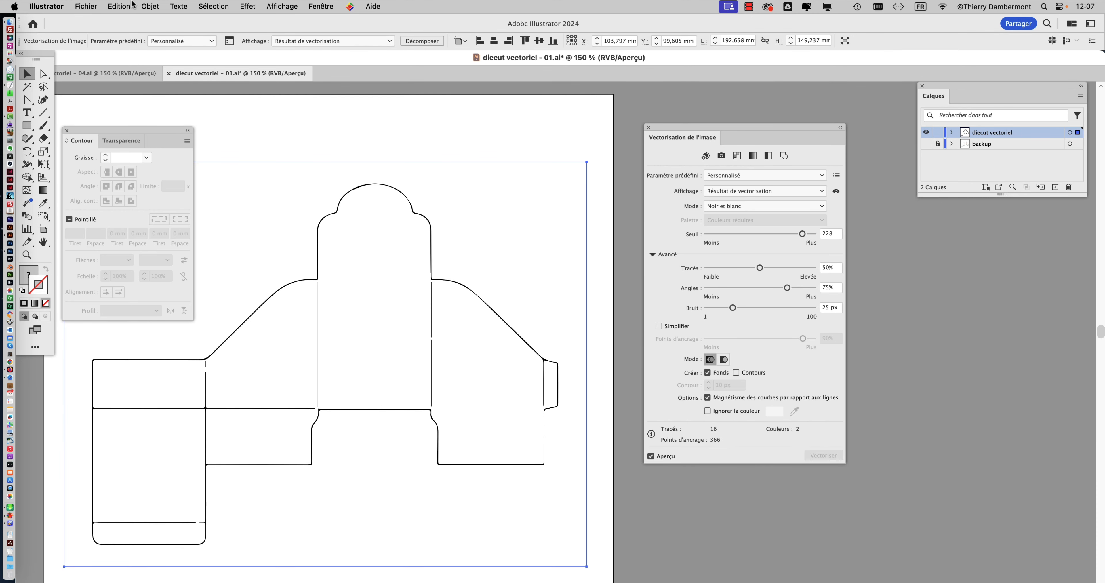
{"action": "left_click", "coordinate": [142, 7]}
{"action": "mouse_move", "coordinate": [189, 399]}
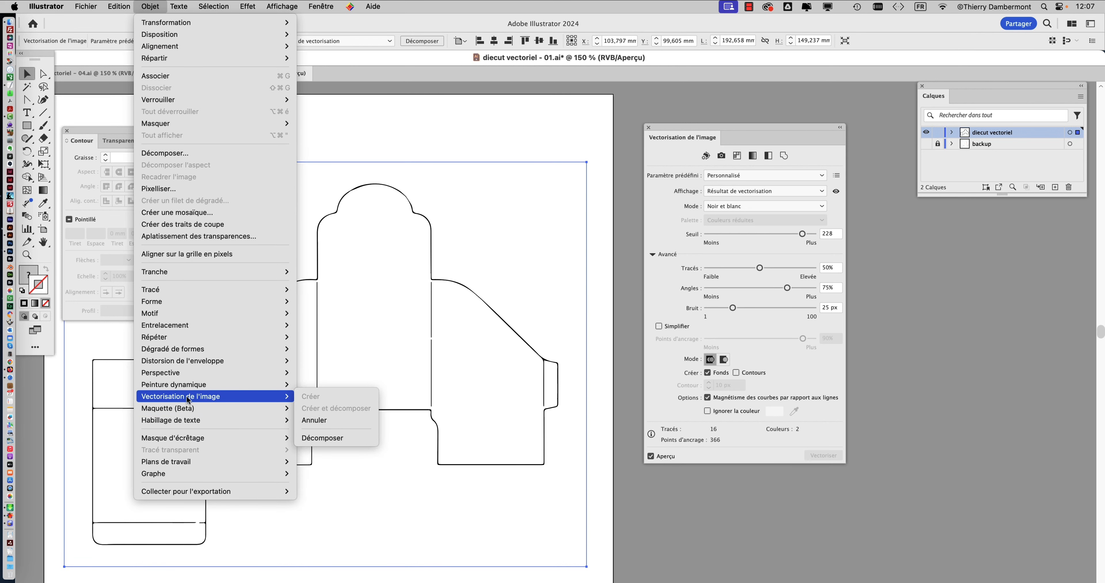
{"action": "left_click", "coordinate": [322, 438]}
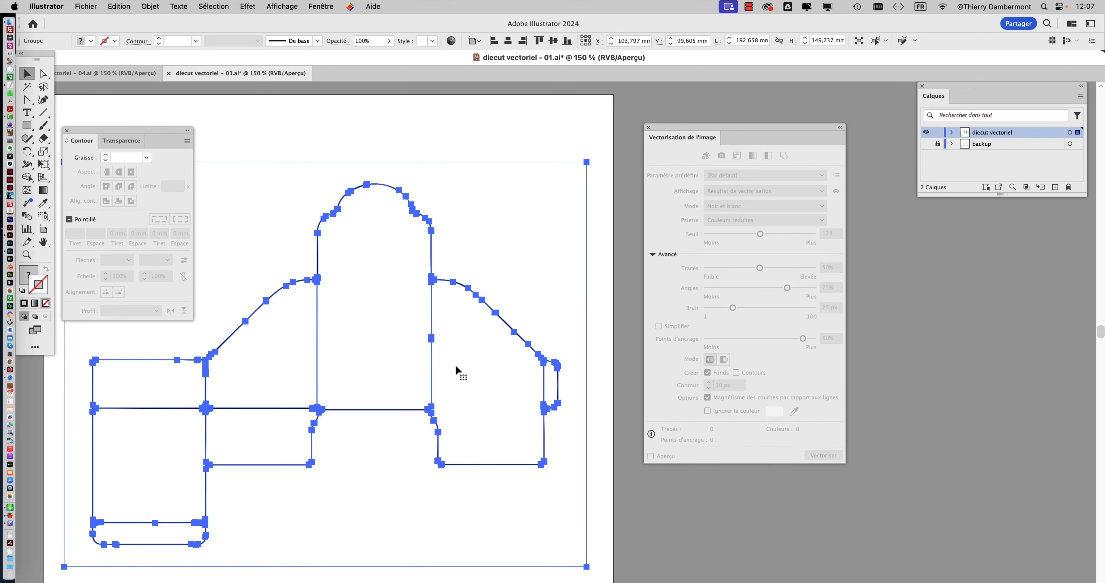
{"action": "key", "text": "super+y"}
{"action": "left_click", "coordinate": [425, 142]}
Examine the outlines of the expanded fills along the dome, the upright edges and the left slope.
{"action": "scroll", "coordinate": [413, 216], "scroll_direction": "up", "scroll_amount": 10}
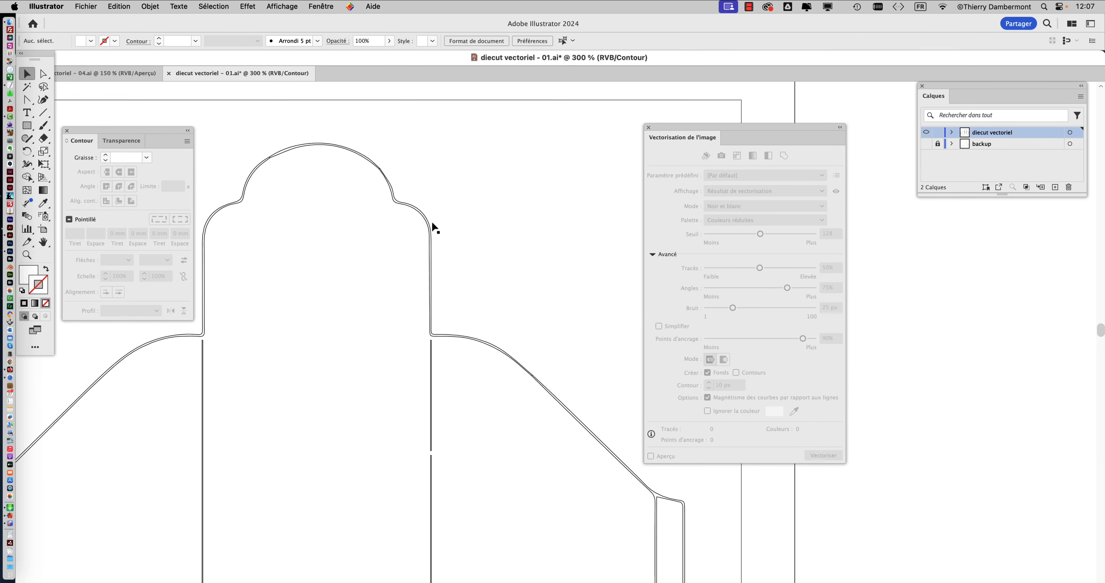
{"action": "left_click_drag", "start_coordinate": [344, 175], "coordinate": [544, 317]}
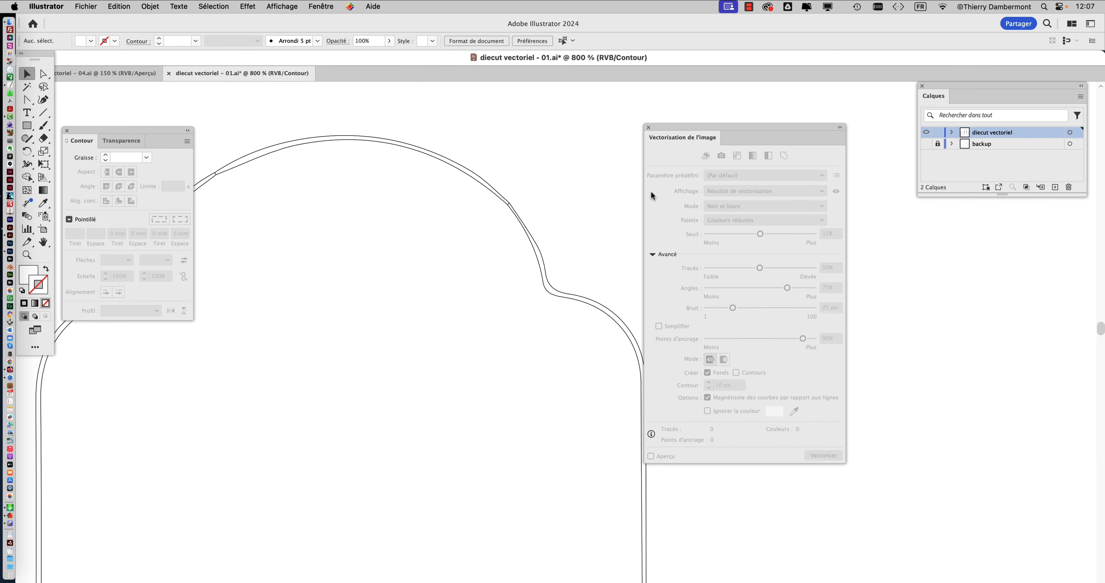
{"action": "left_click_drag", "start_coordinate": [681, 137], "coordinate": [808, 185]}
{"action": "left_click_drag", "start_coordinate": [582, 210], "coordinate": [751, 204]}
{"action": "scroll", "coordinate": [348, 183], "scroll_direction": "up", "scroll_amount": 5}
{"action": "left_click_drag", "start_coordinate": [341, 331], "coordinate": [510, 194]}
{"action": "left_click_drag", "start_coordinate": [451, 285], "coordinate": [519, 182]}
{"action": "left_click_drag", "start_coordinate": [416, 296], "coordinate": [551, 129]}
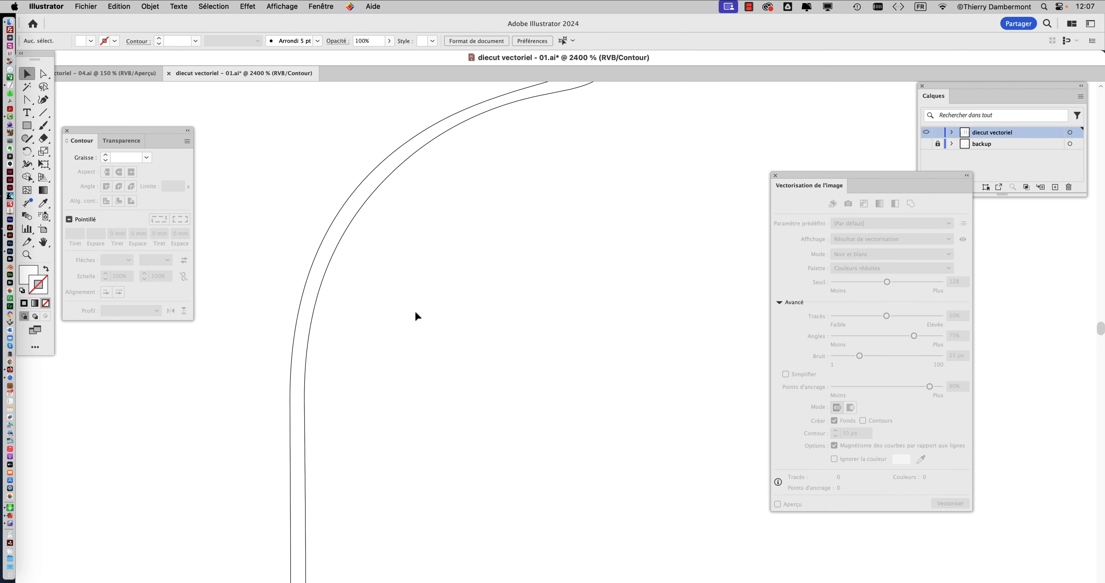
{"action": "scroll", "coordinate": [363, 201], "scroll_direction": "down", "scroll_amount": 10}
{"action": "scroll", "coordinate": [392, 298], "scroll_direction": "down", "scroll_amount": 2}
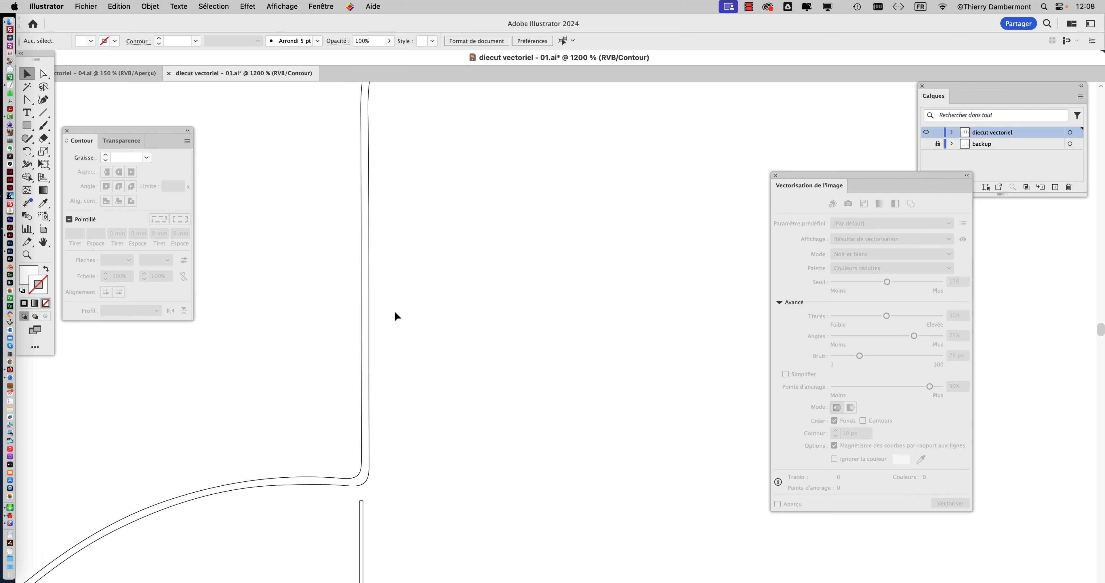
{"action": "left_click_drag", "start_coordinate": [315, 483], "coordinate": [524, 282]}
{"action": "left_click_drag", "start_coordinate": [312, 387], "coordinate": [490, 229]}
{"action": "left_click_drag", "start_coordinate": [280, 344], "coordinate": [466, 229]}
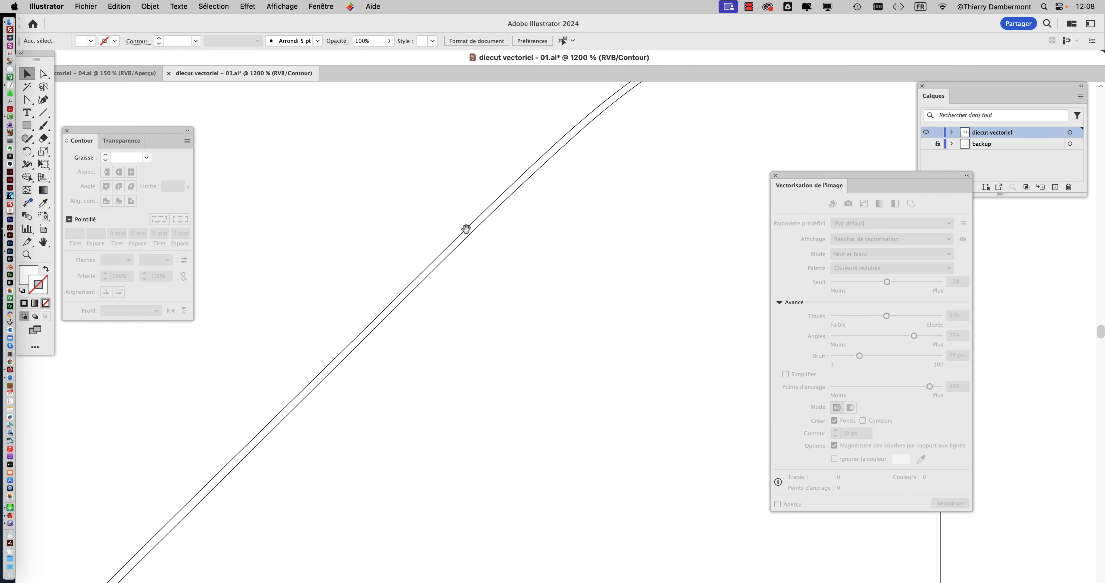
{"action": "left_click_drag", "start_coordinate": [300, 357], "coordinate": [444, 256]}
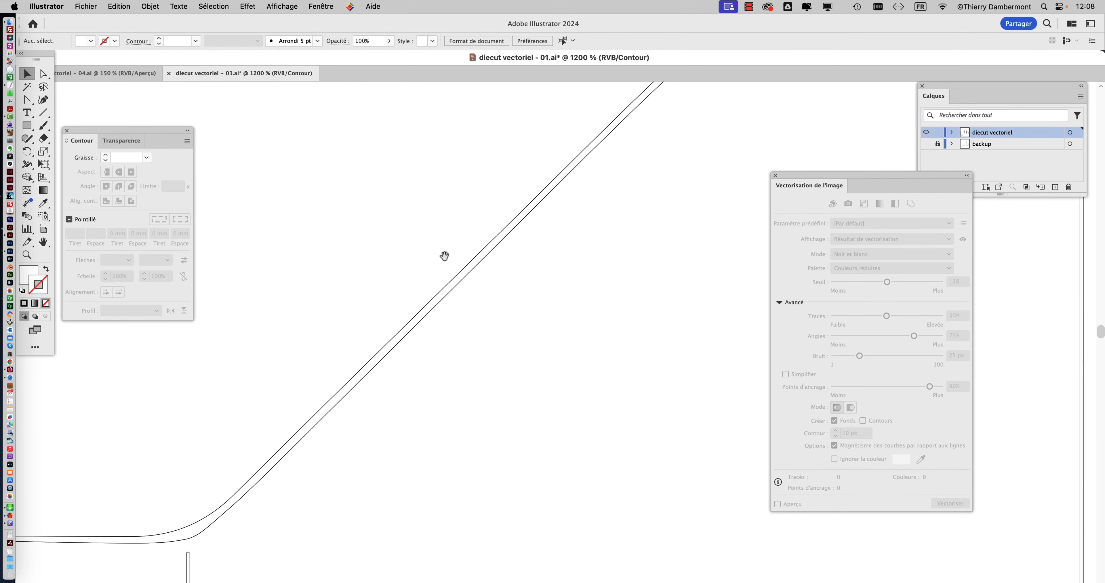
Close the diecut vectoriel - 01.ai document and select the die-line in diecut vectoriel - 04.ai.
{"action": "left_click", "coordinate": [168, 72]}
{"action": "left_click", "coordinate": [570, 351]}
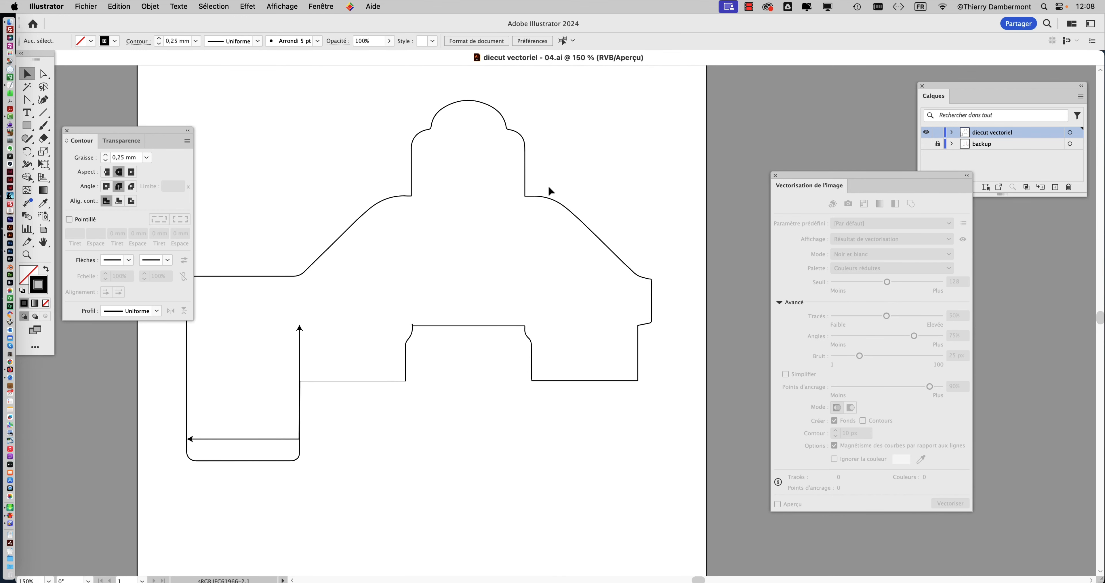
{"action": "scroll", "coordinate": [547, 185], "scroll_direction": "up", "scroll_amount": 3}
{"action": "left_click", "coordinate": [557, 214]}
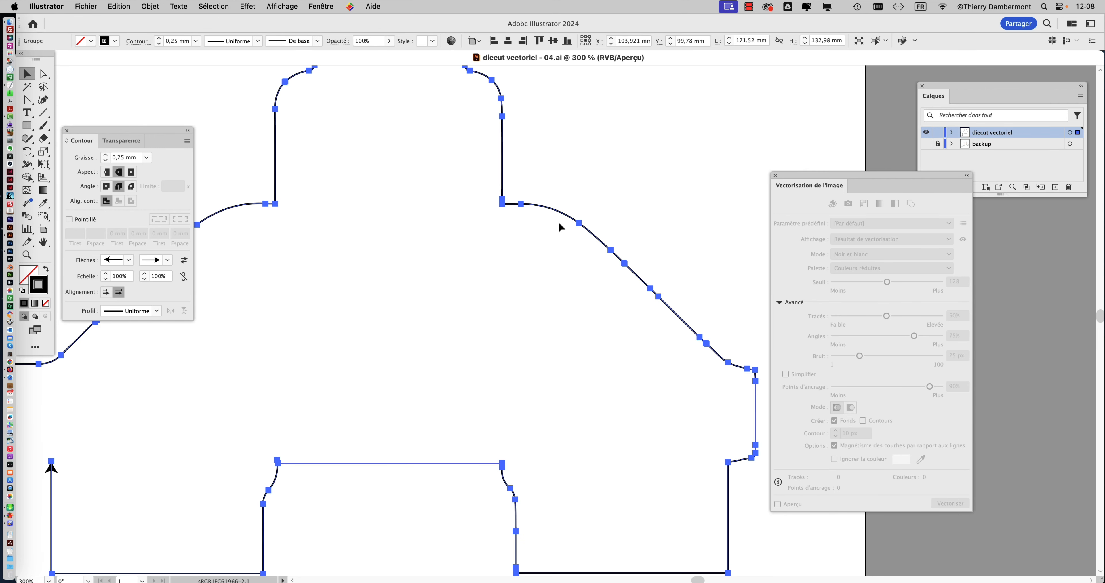
Examine the 04.ai die-line in outline view along the right slope, the upright edges and the dome, and deselect it.
{"action": "scroll", "coordinate": [561, 228], "scroll_direction": "up", "scroll_amount": 3}
{"action": "key", "text": "super+y"}
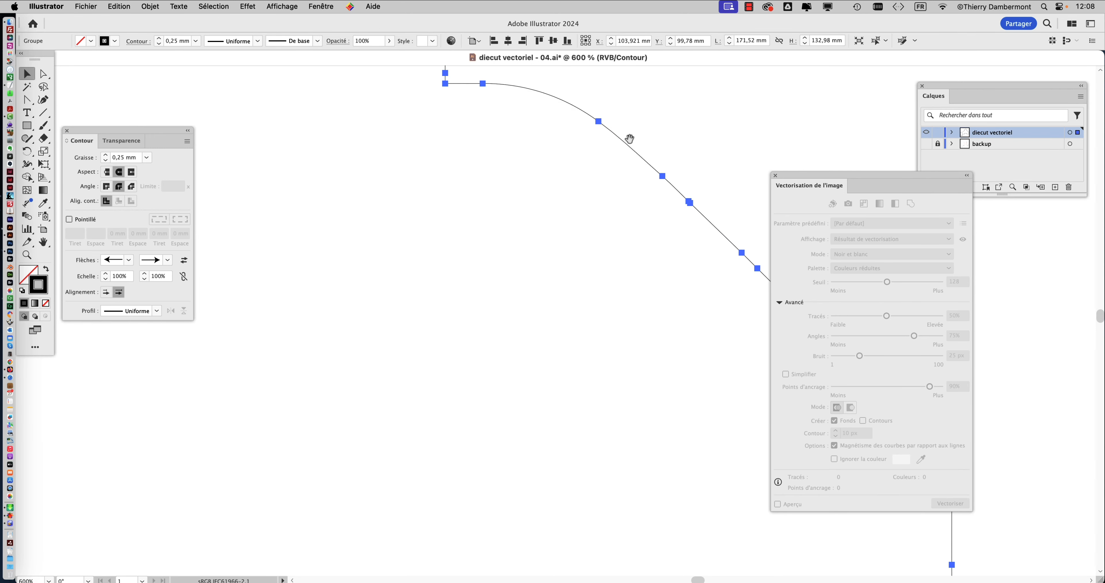
{"action": "scroll", "coordinate": [631, 140], "scroll_direction": "up", "scroll_amount": 5}
{"action": "scroll", "coordinate": [575, 240], "scroll_direction": "left", "scroll_amount": 10}
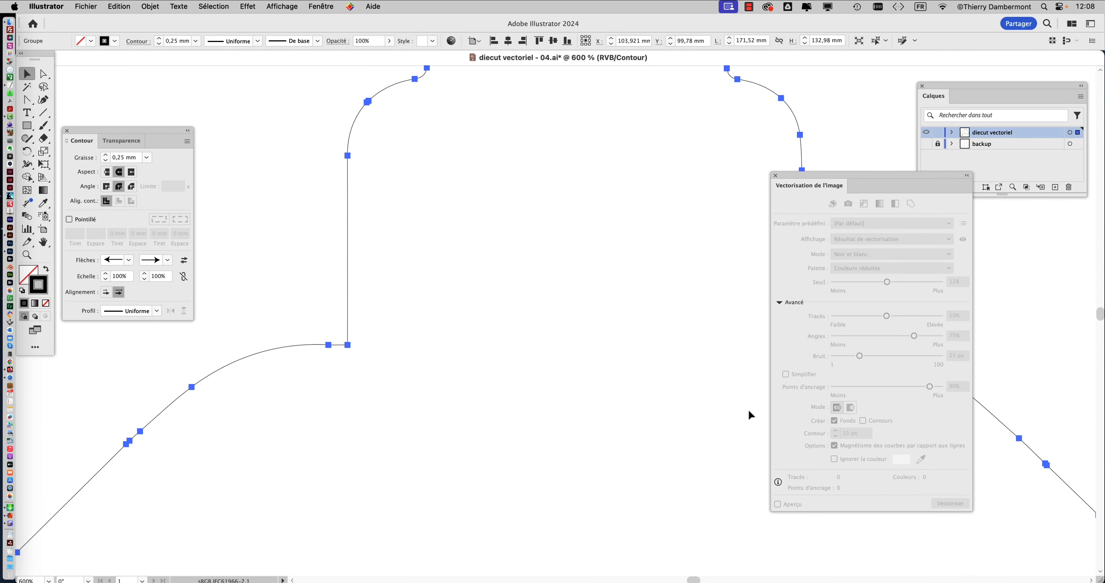
{"action": "scroll", "coordinate": [503, 316], "scroll_direction": "down", "scroll_amount": 2}
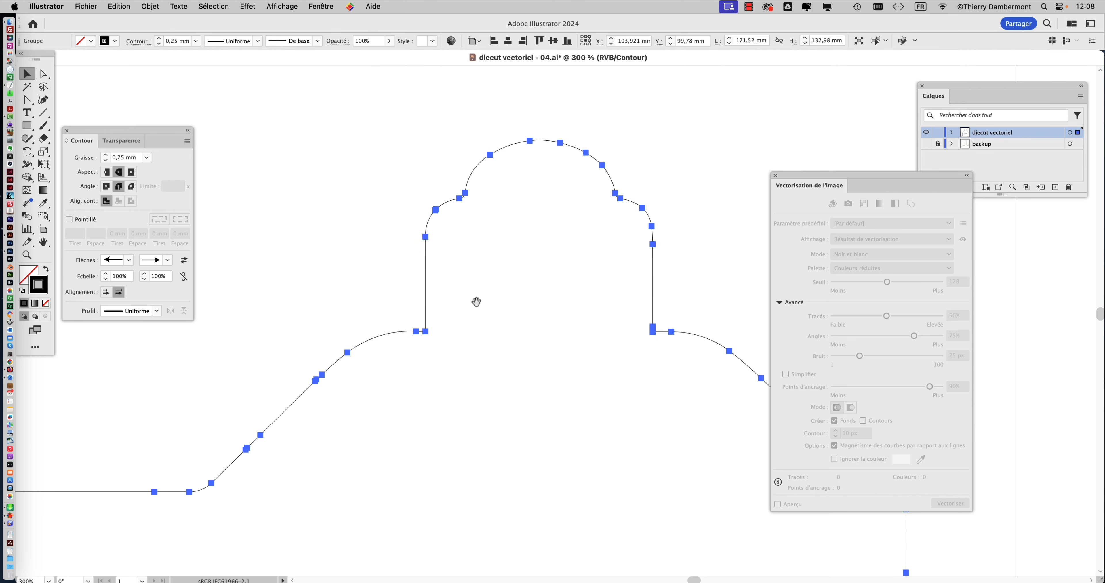
{"action": "left_click_drag", "start_coordinate": [476, 302], "coordinate": [323, 279]}
{"action": "left_click", "coordinate": [577, 206]}
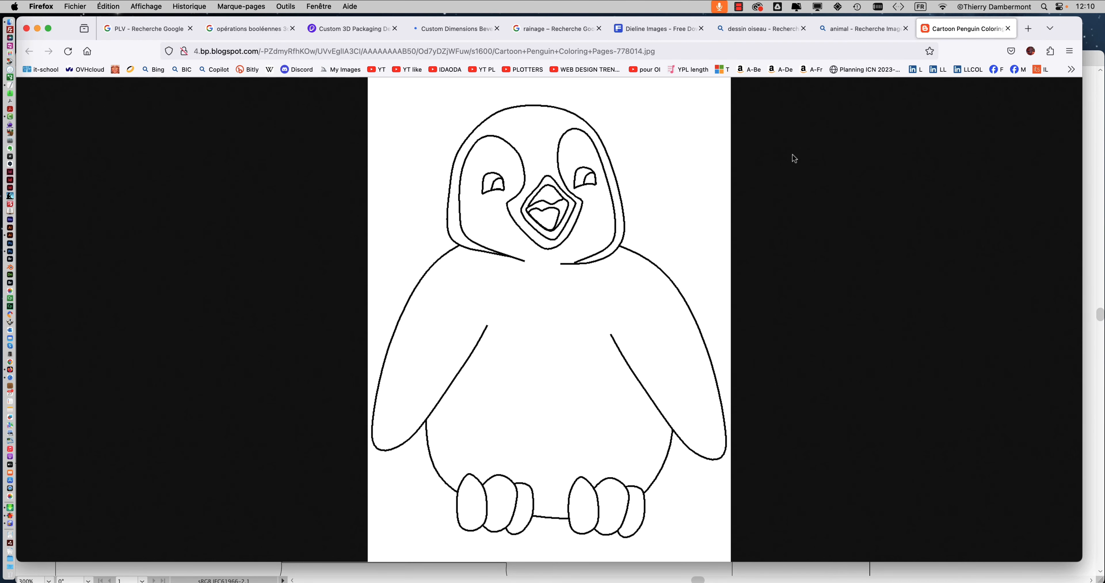
Copy the penguin colouring image from the browser page and switch to Illustrator.
{"action": "right_click", "coordinate": [634, 168]}
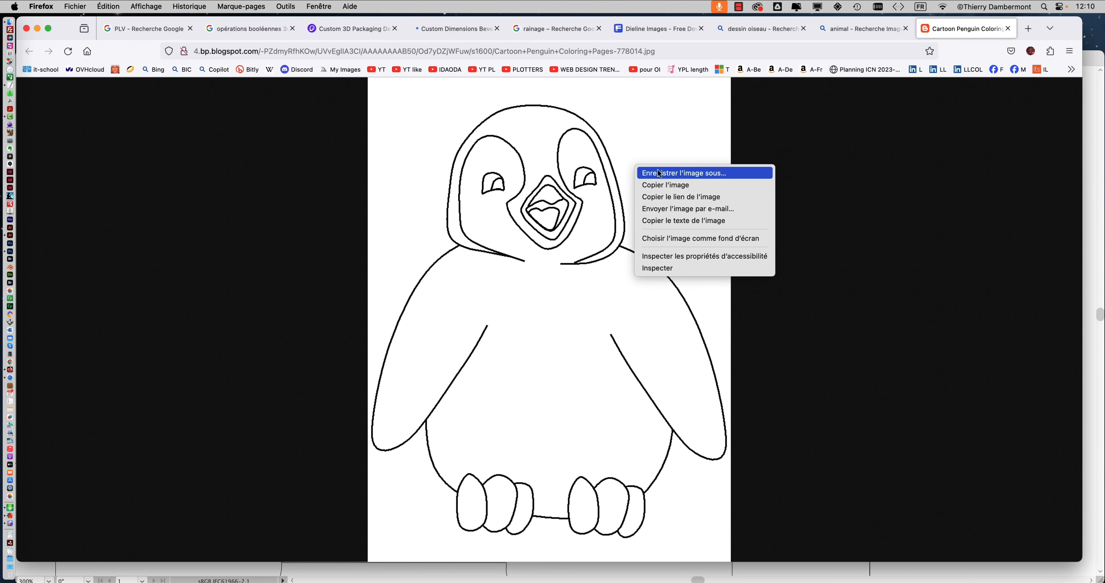
{"action": "left_click", "coordinate": [681, 186]}
{"action": "key", "text": "super+Tab"}
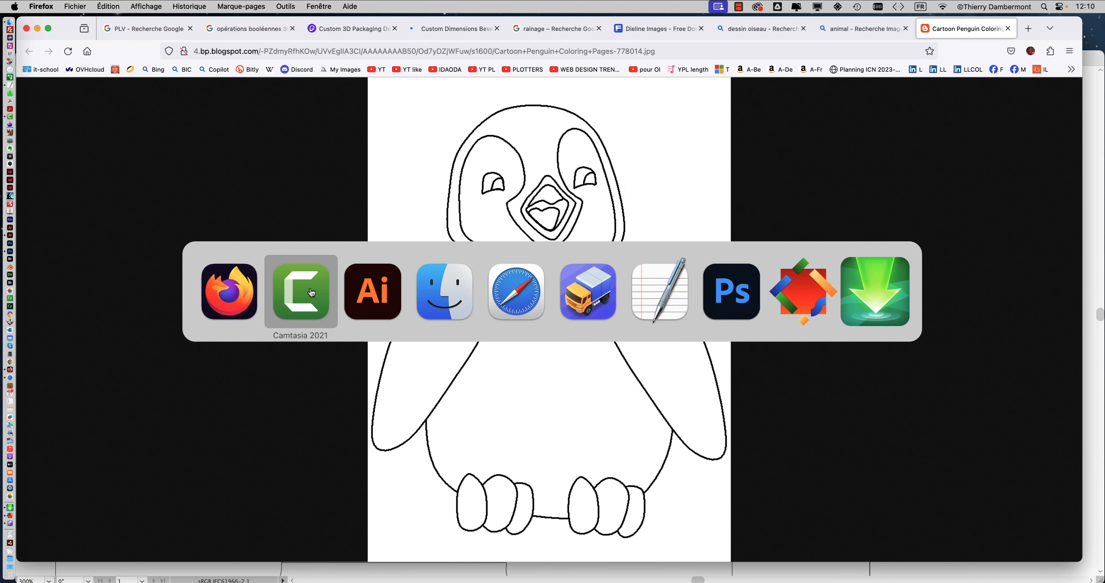
{"action": "left_click", "coordinate": [376, 296]}
Create a new portrait A4 document of 210 × 297 mm and paste the copied penguin image into it.
{"action": "left_click", "coordinate": [86, 6]}
{"action": "left_click", "coordinate": [94, 22]}
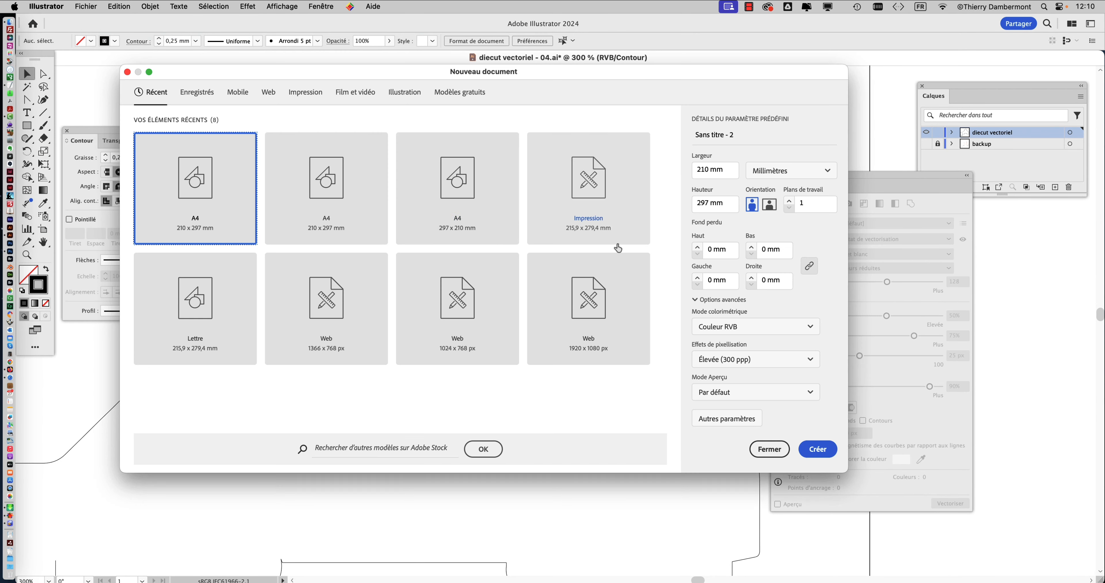
{"action": "left_click", "coordinate": [829, 449]}
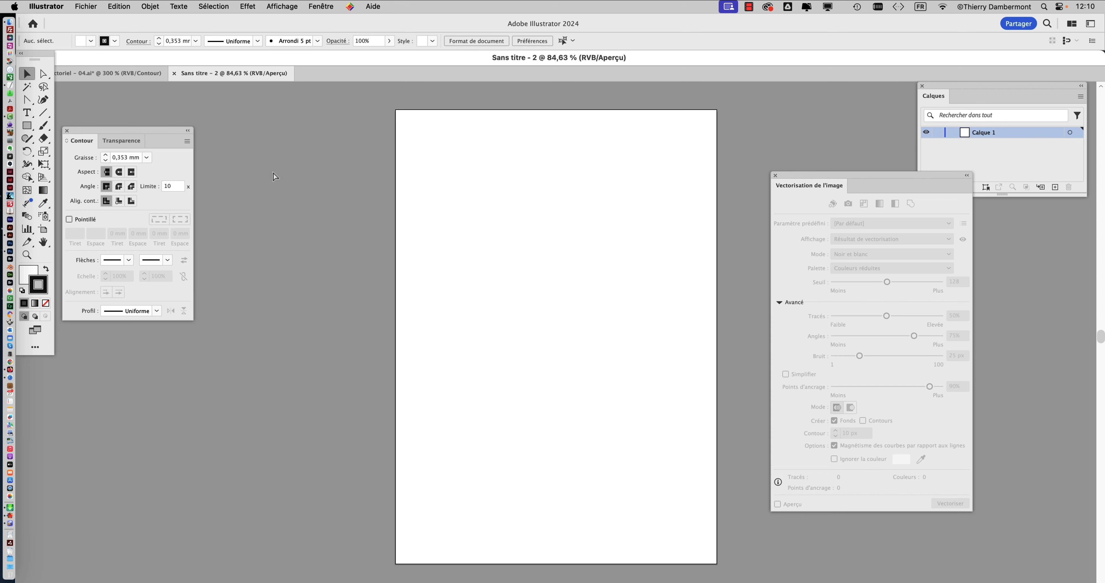
{"action": "key", "text": "super+v"}
{"action": "key", "text": "super+minus"}
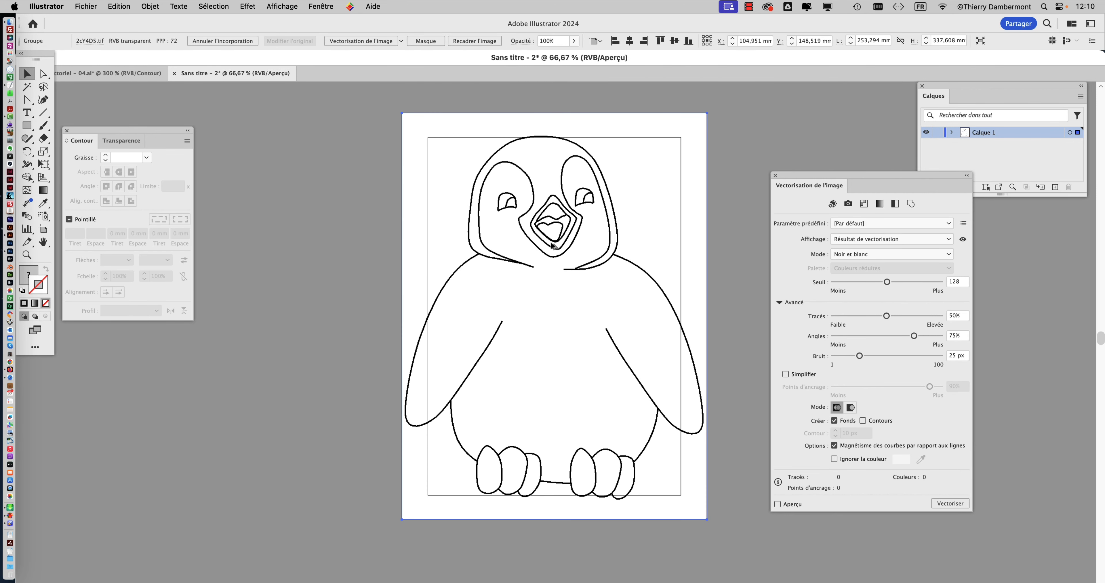
Scale the penguin image down about its centre to about 150 × 200 mm so it fits the artboard, and deselect it.
{"action": "left_click", "coordinate": [44, 164]}
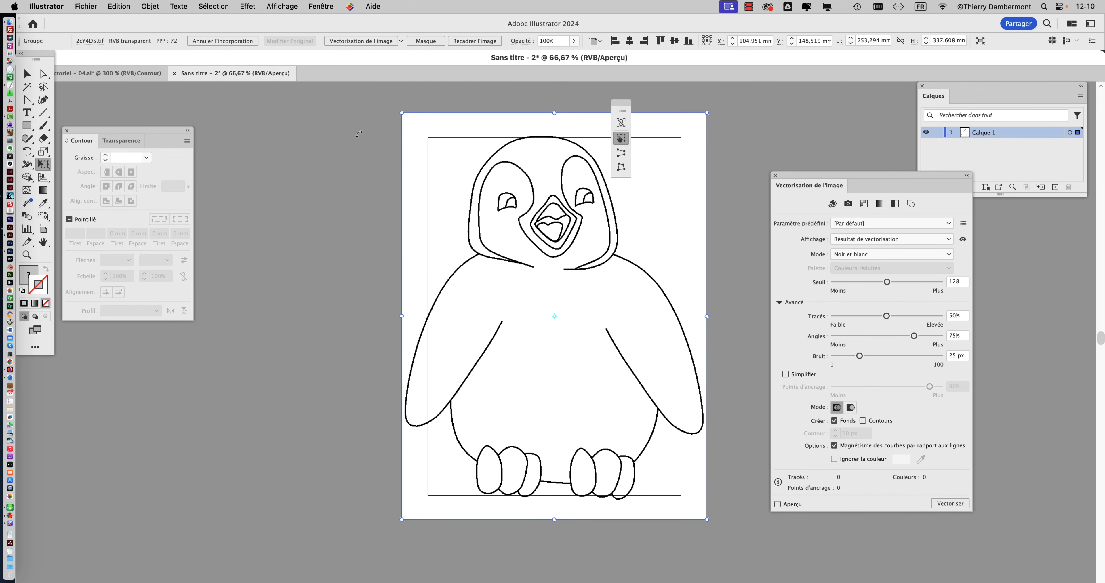
{"action": "left_click_drag", "start_coordinate": [403, 110], "coordinate": [469, 188]}
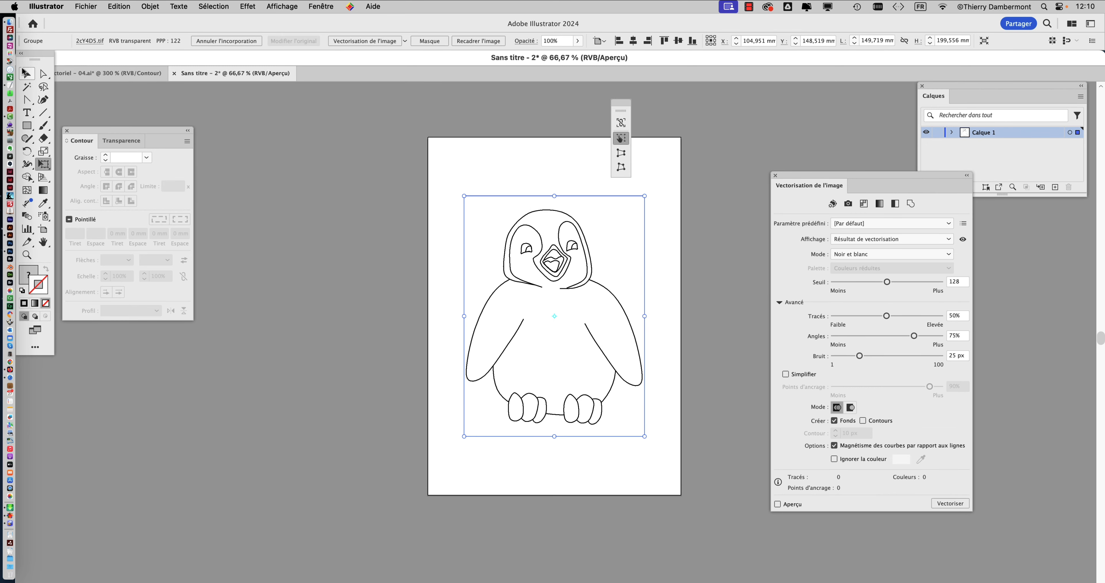
{"action": "left_click", "coordinate": [25, 72]}
{"action": "left_click", "coordinate": [328, 212]}
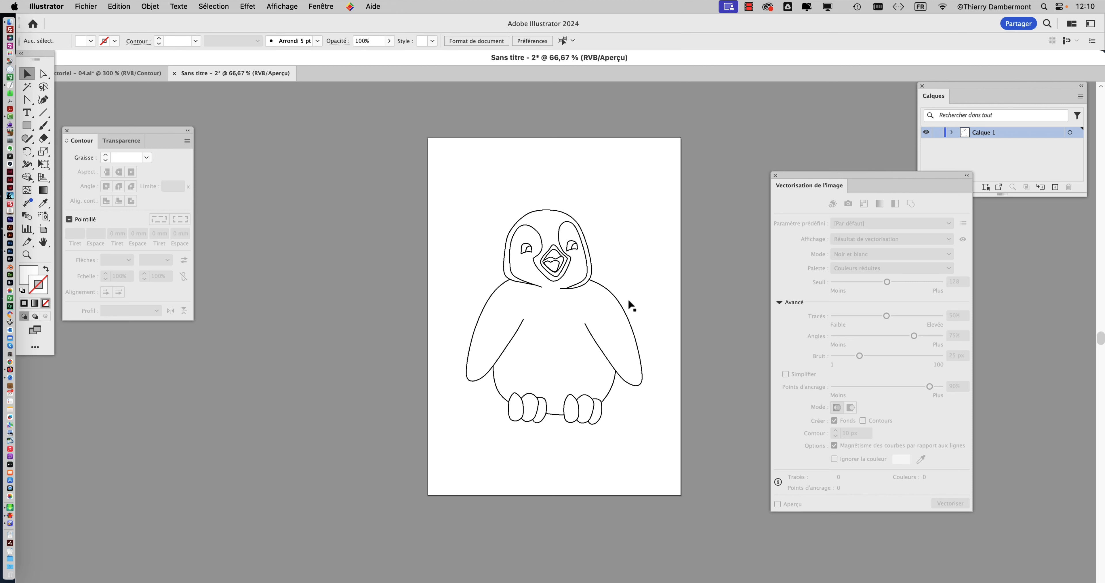
Trace the penguin image in black and white with strokes only, without fills, and preview the result.
{"action": "scroll", "coordinate": [630, 295], "scroll_direction": "up", "scroll_amount": 2}
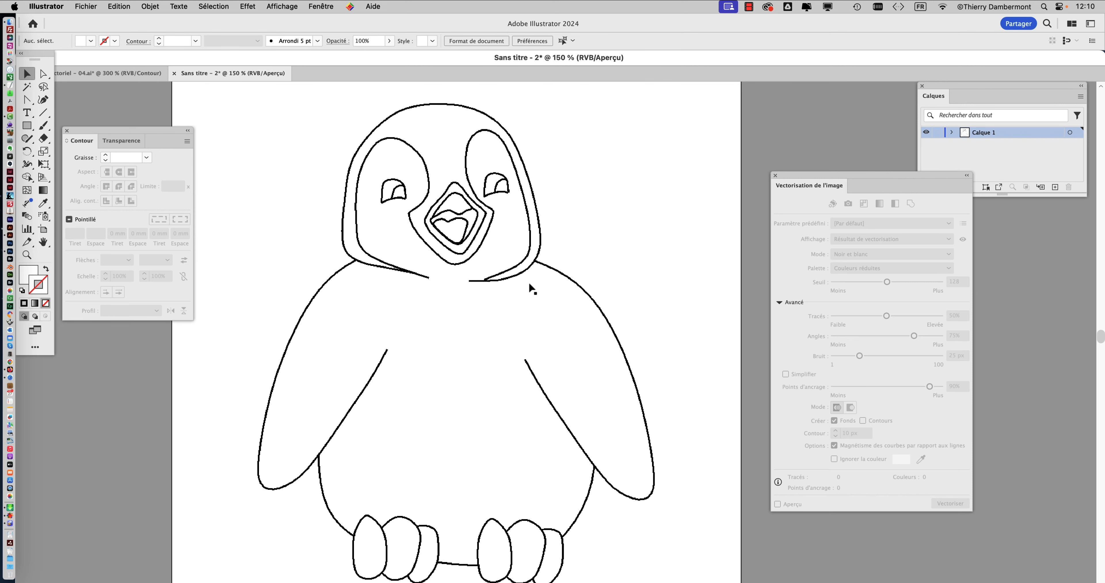
{"action": "left_click", "coordinate": [499, 246]}
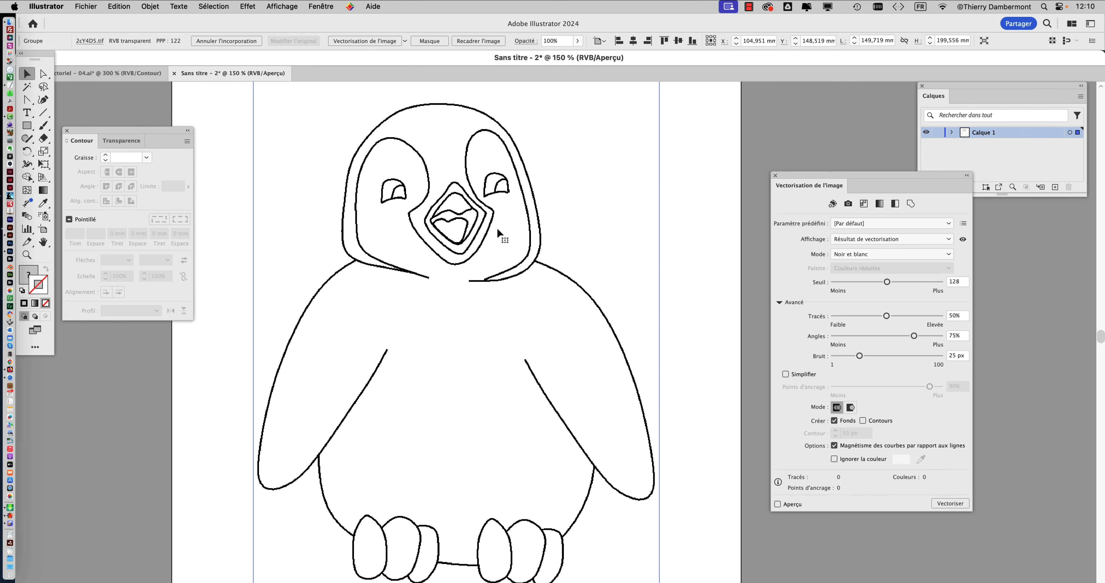
{"action": "left_click_drag", "start_coordinate": [793, 185], "coordinate": [722, 123]}
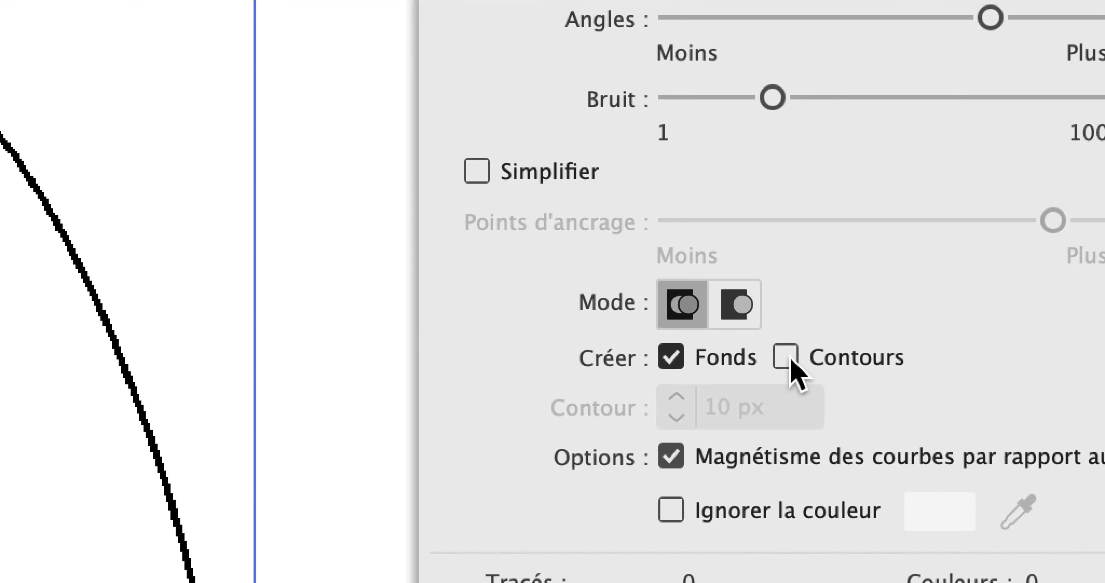
{"action": "left_click", "coordinate": [792, 358]}
{"action": "left_click", "coordinate": [661, 357]}
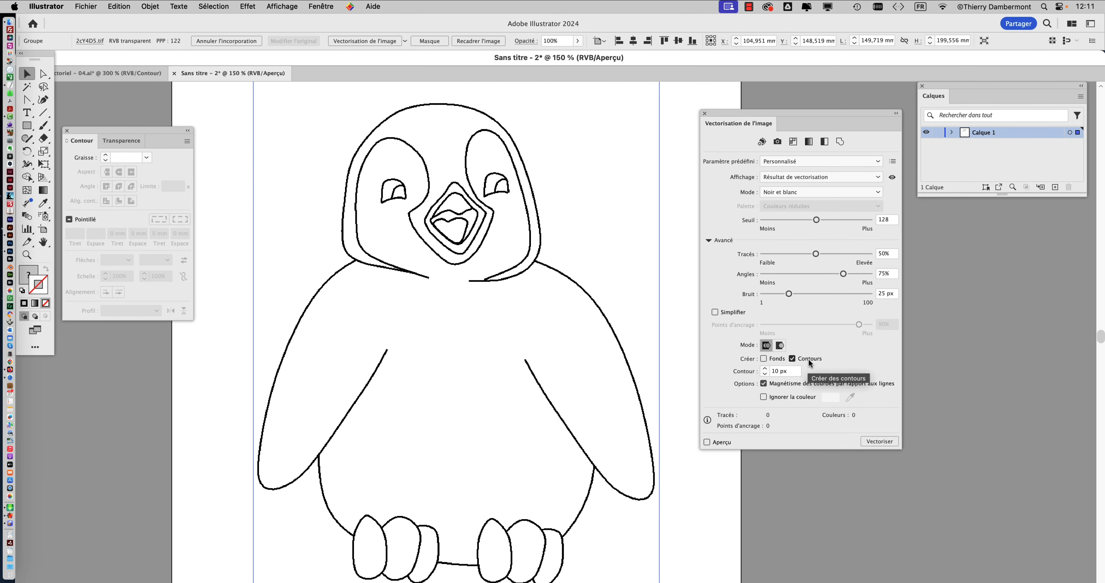
{"action": "left_click", "coordinate": [723, 441]}
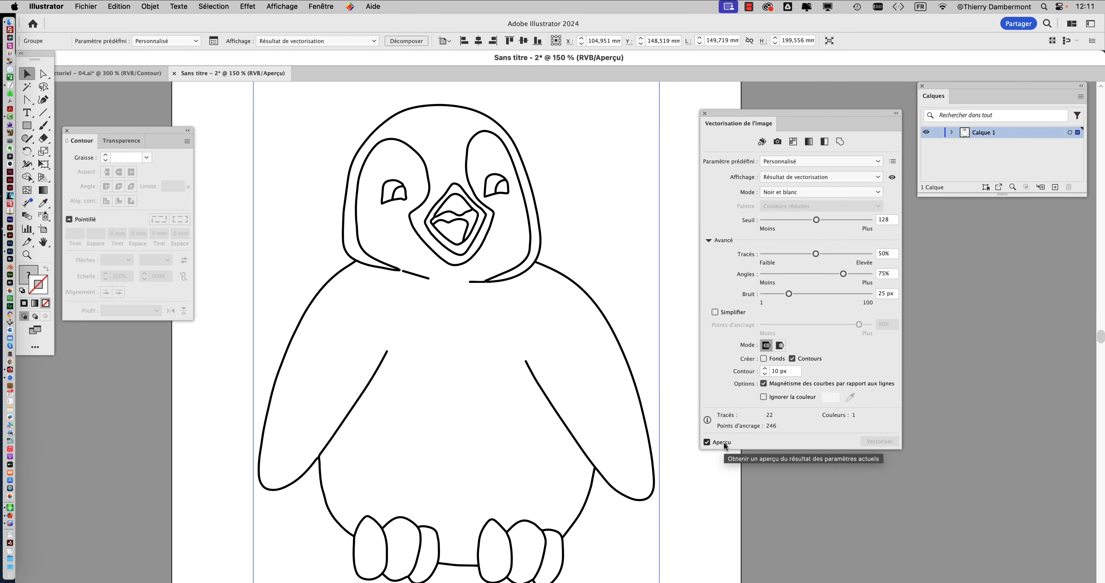
Expand the traced penguin into editable stroked paths, keeping the artwork clear of the tracing settings.
{"action": "left_click", "coordinate": [151, 6]}
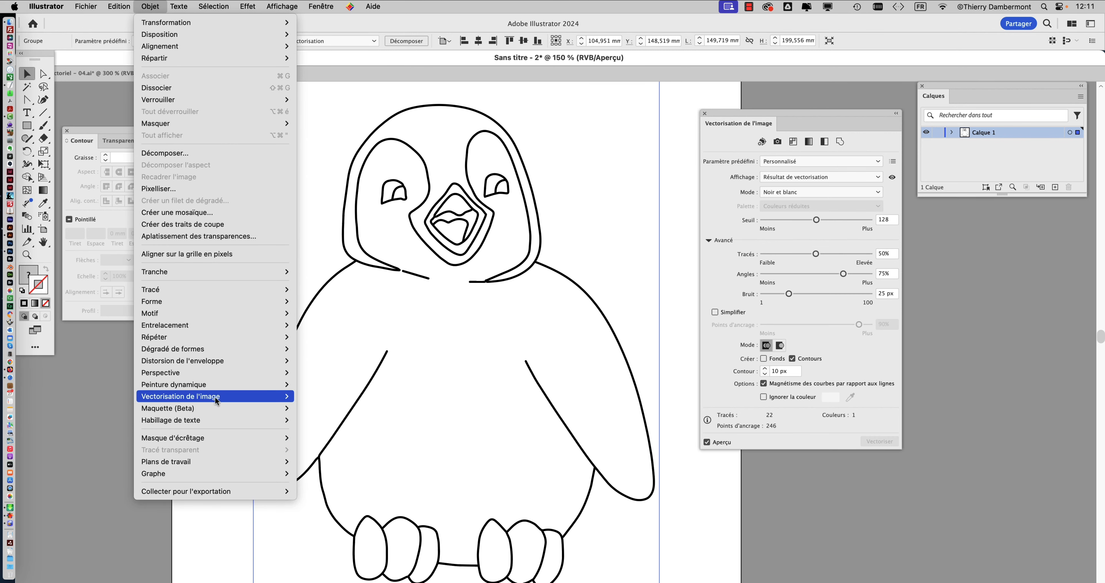
{"action": "mouse_move", "coordinate": [215, 396]}
{"action": "left_click", "coordinate": [353, 436]}
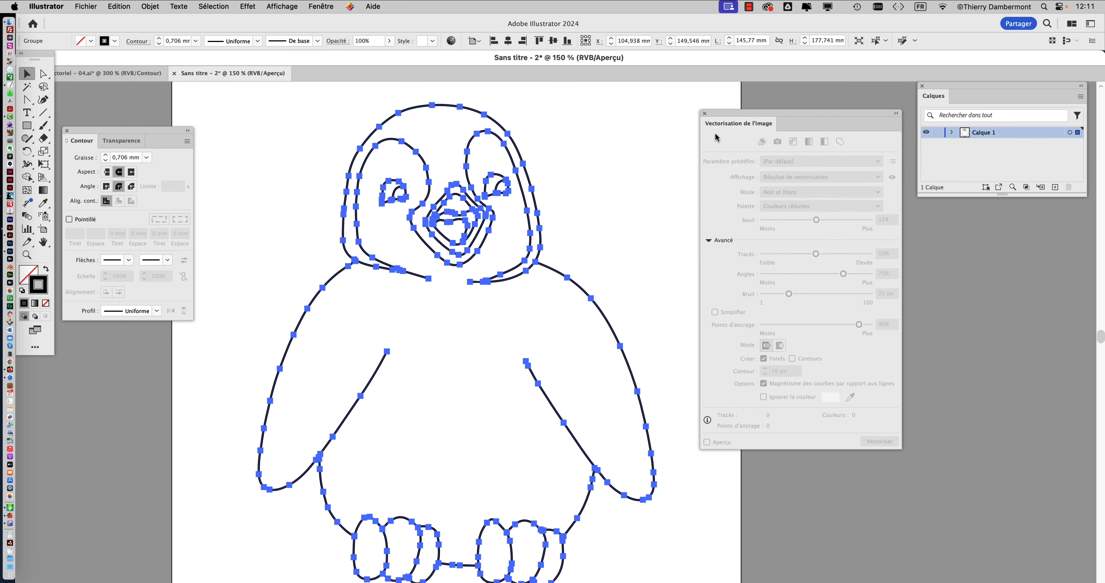
{"action": "left_click_drag", "start_coordinate": [724, 116], "coordinate": [771, 113]}
With the Group Selection tool, select the head outline and each wing individually, ending with the wing on the right.
{"action": "left_click", "coordinate": [42, 75]}
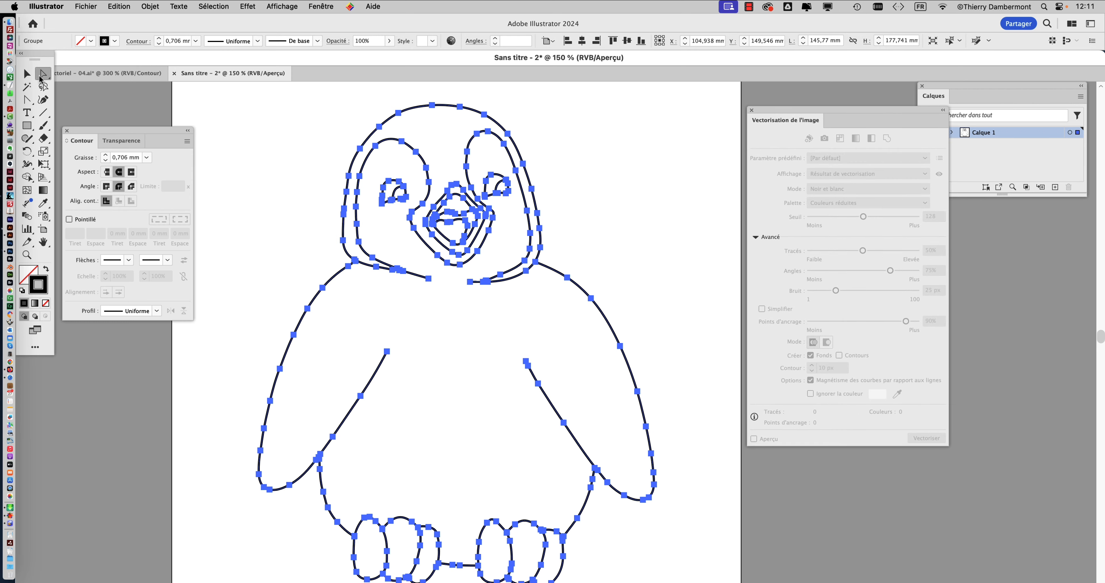
{"action": "left_click", "coordinate": [40, 77]}
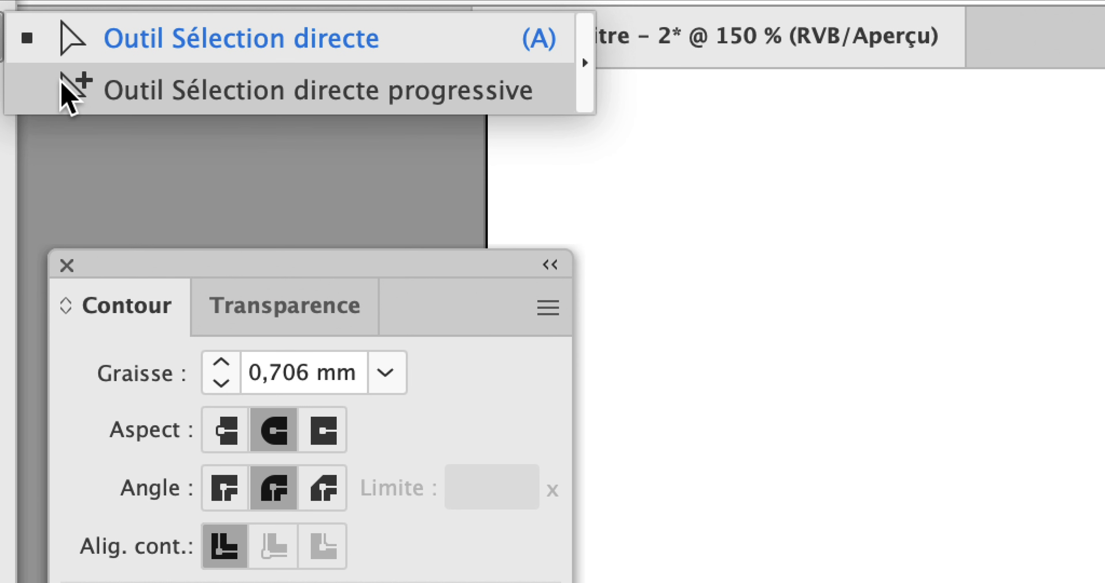
{"action": "left_click", "coordinate": [150, 126]}
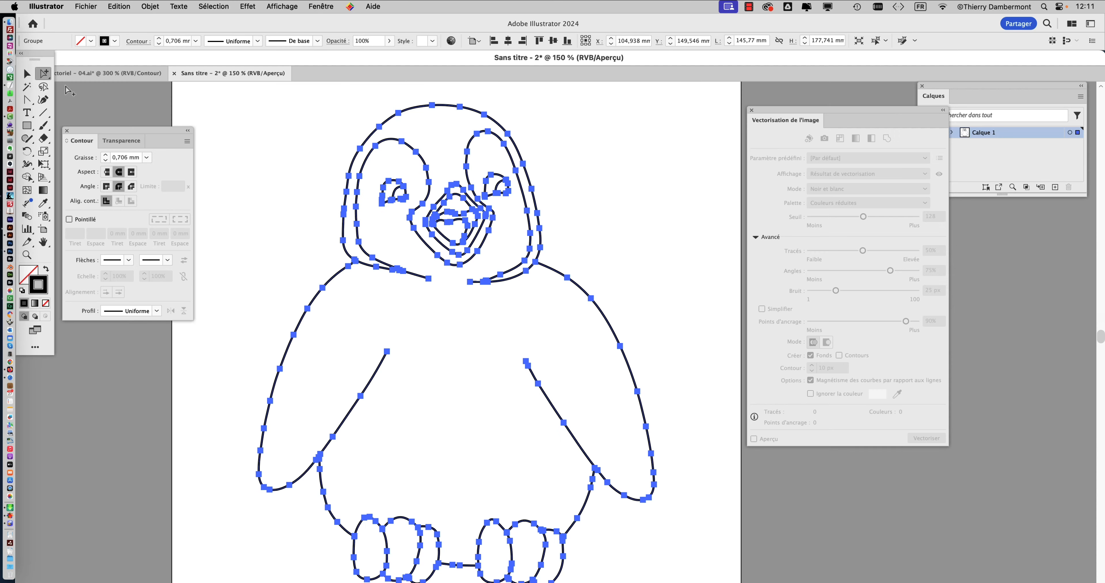
{"action": "left_click", "coordinate": [553, 121]}
{"action": "left_click", "coordinate": [496, 124]}
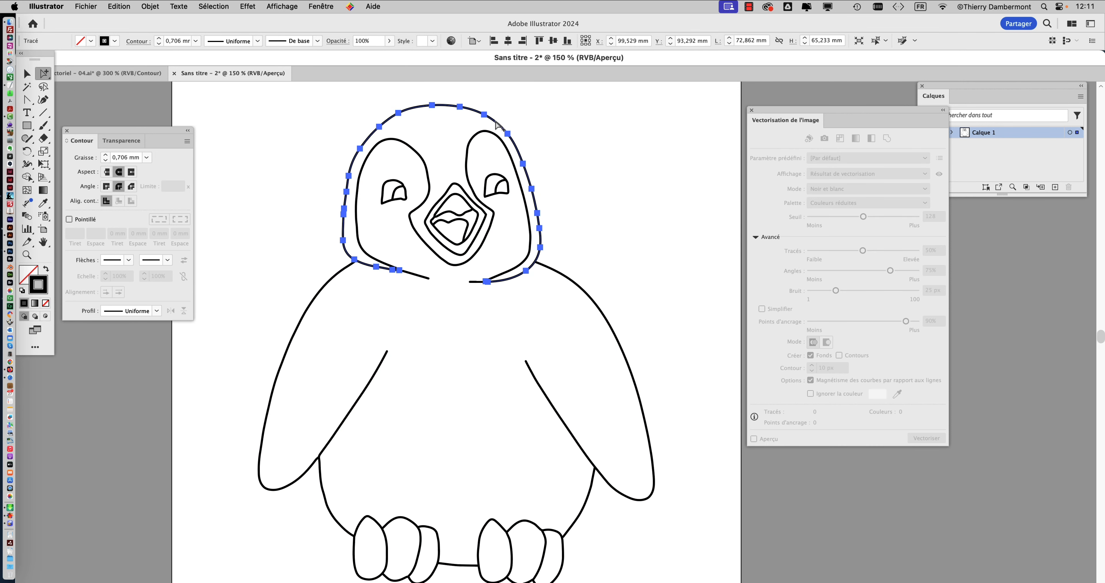
{"action": "left_click", "coordinate": [570, 283]}
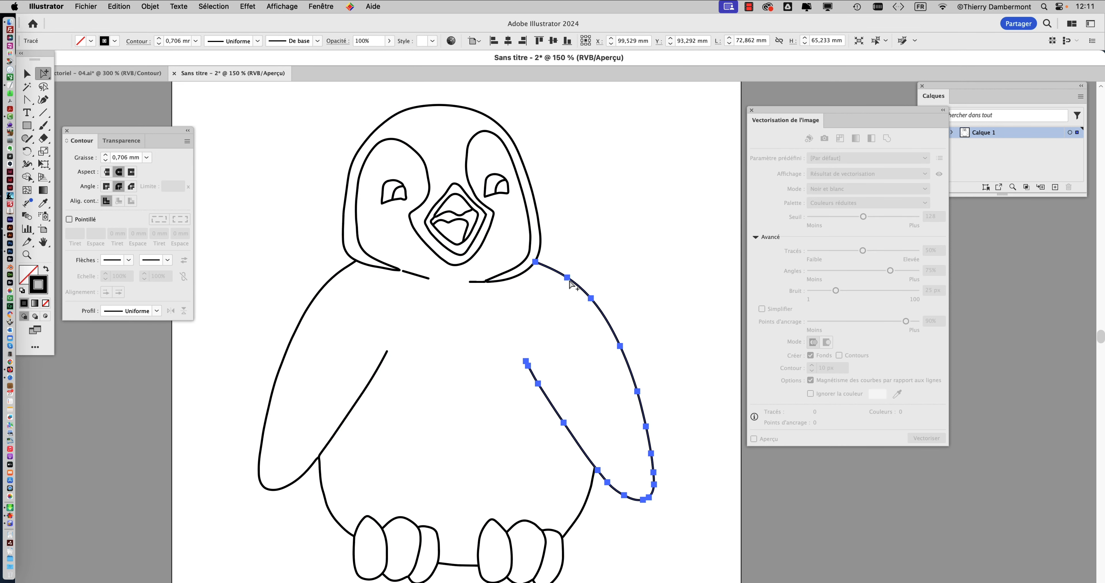
{"action": "left_click", "coordinate": [316, 299]}
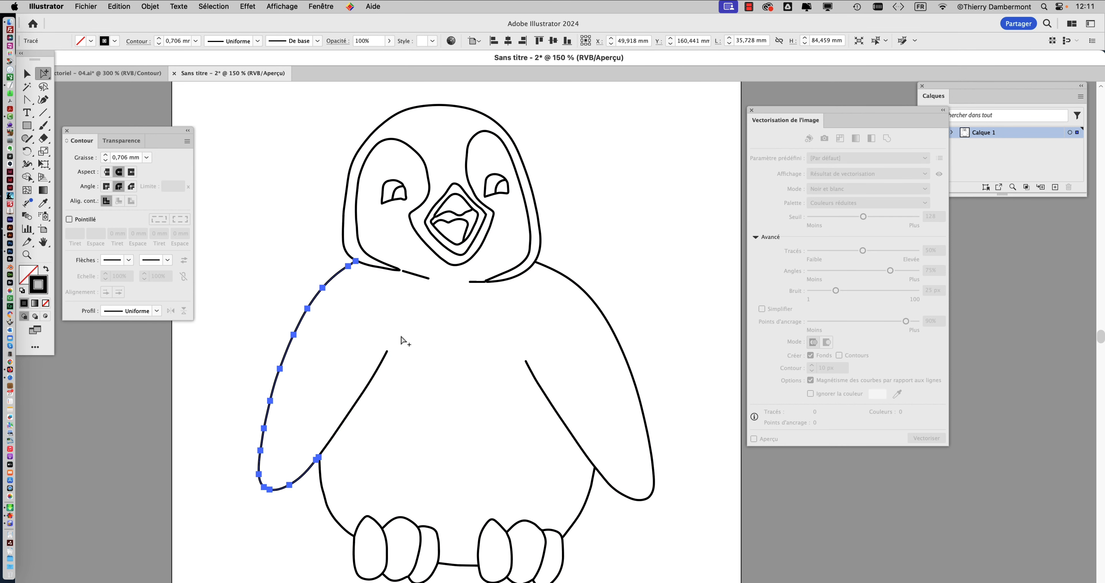
{"action": "left_click", "coordinate": [578, 287]}
Display the document's brushes and load the Artistiques_CraieFusainCrayon brush library.
{"action": "left_click_drag", "start_coordinate": [769, 111], "coordinate": [915, 237]}
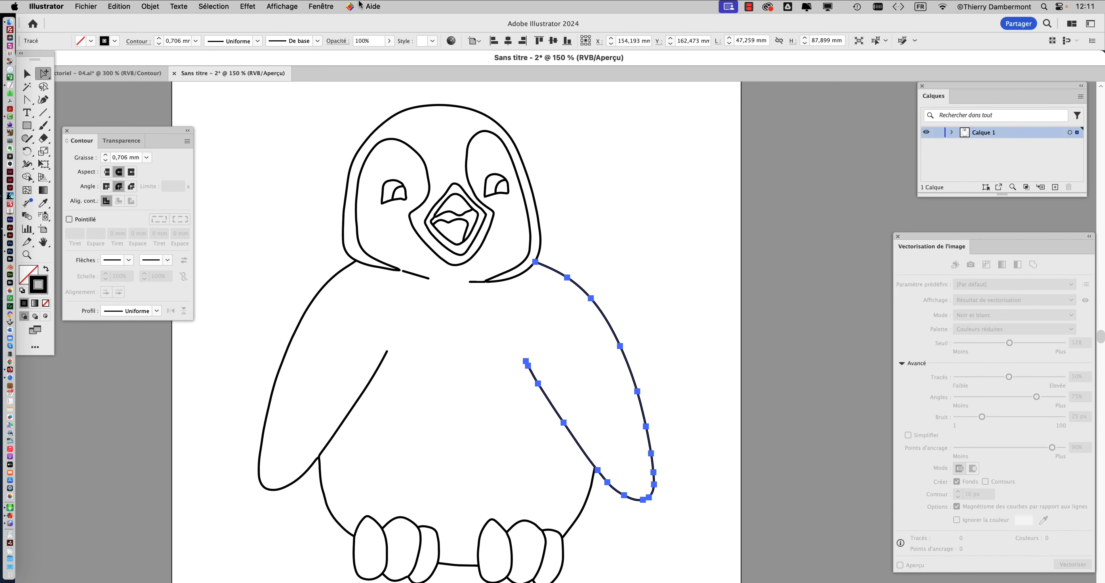
{"action": "left_click", "coordinate": [328, 5]}
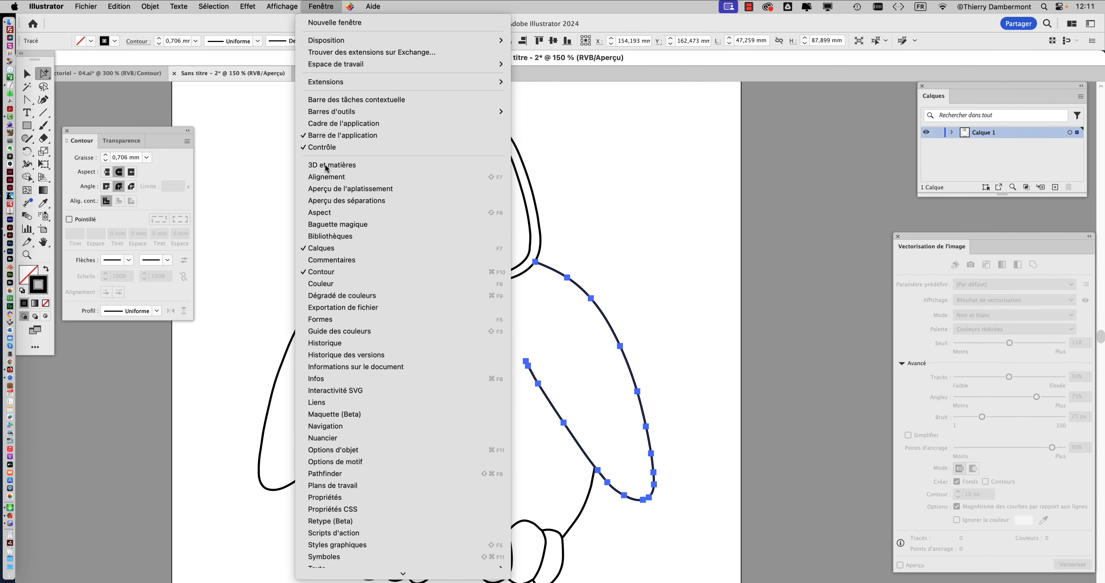
{"action": "left_click", "coordinate": [331, 320]}
{"action": "left_click_drag", "start_coordinate": [826, 307], "coordinate": [672, 107]}
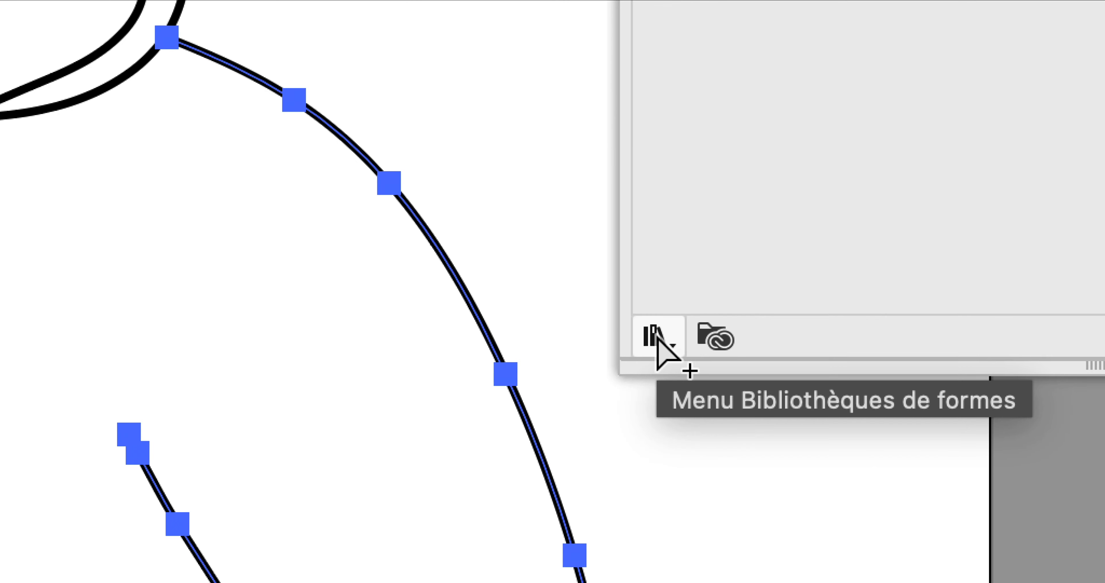
{"action": "left_click", "coordinate": [657, 336]}
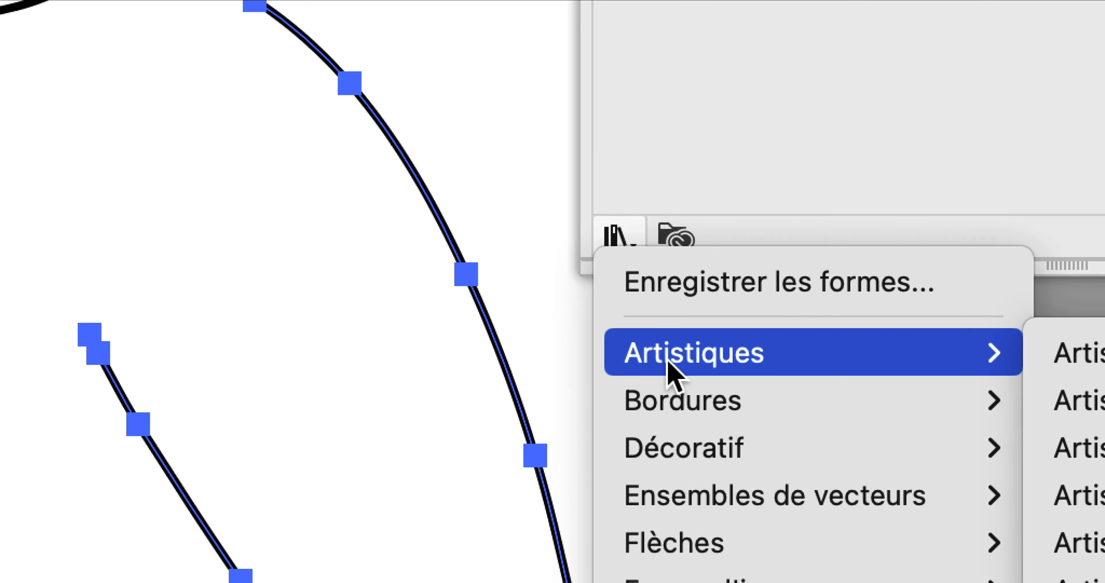
{"action": "mouse_move", "coordinate": [961, 360]}
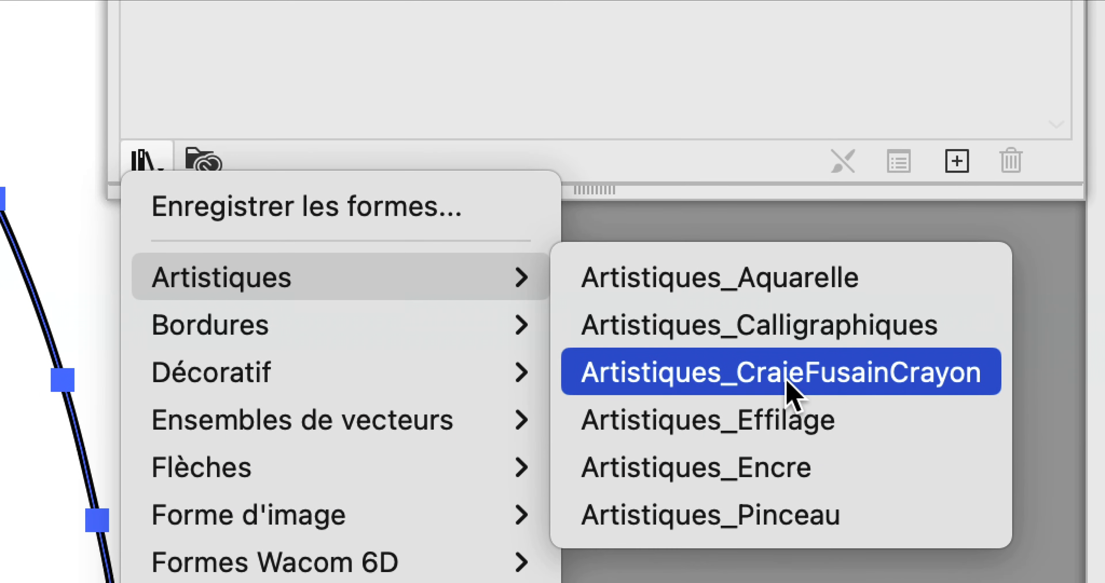
{"action": "left_click", "coordinate": [788, 384]}
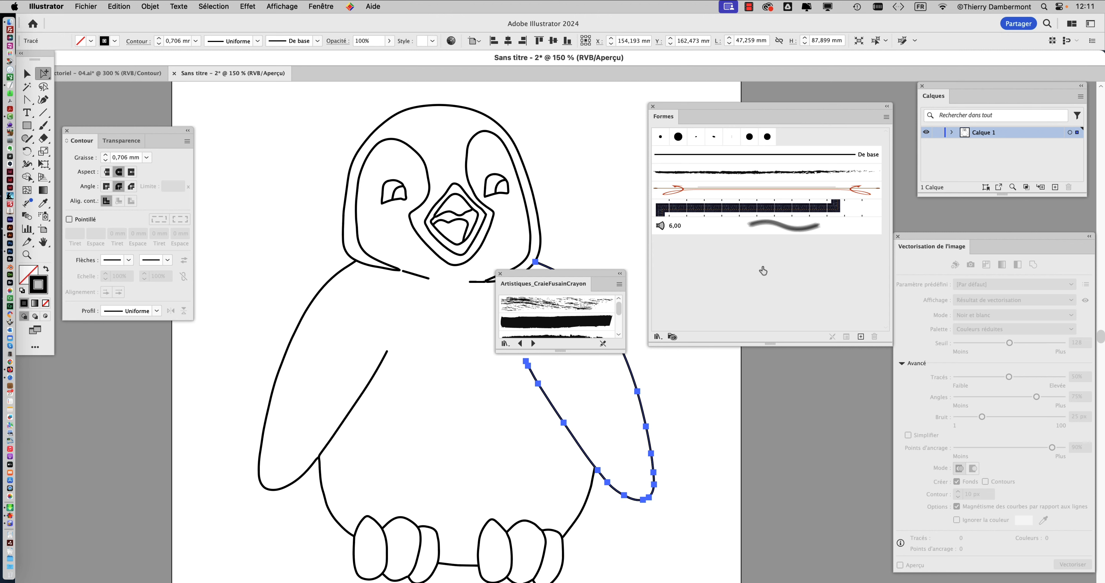
Enlarge the brush library and try a coarse charcoal brush on the selected wing, finishing with a finer one.
{"action": "left_click_drag", "start_coordinate": [572, 276], "coordinate": [271, 97]}
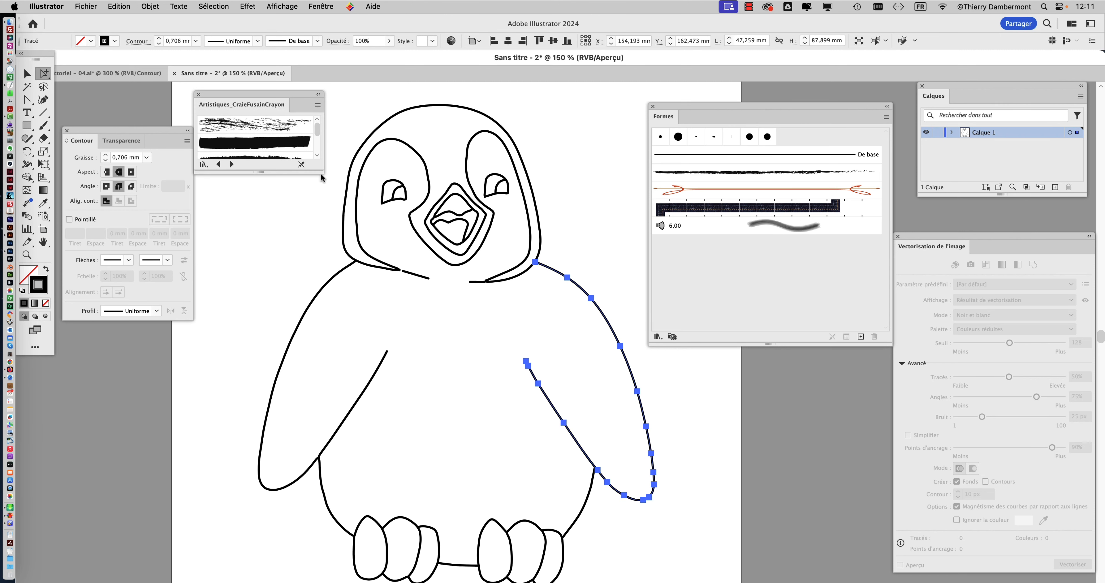
{"action": "left_click_drag", "start_coordinate": [320, 173], "coordinate": [351, 364]}
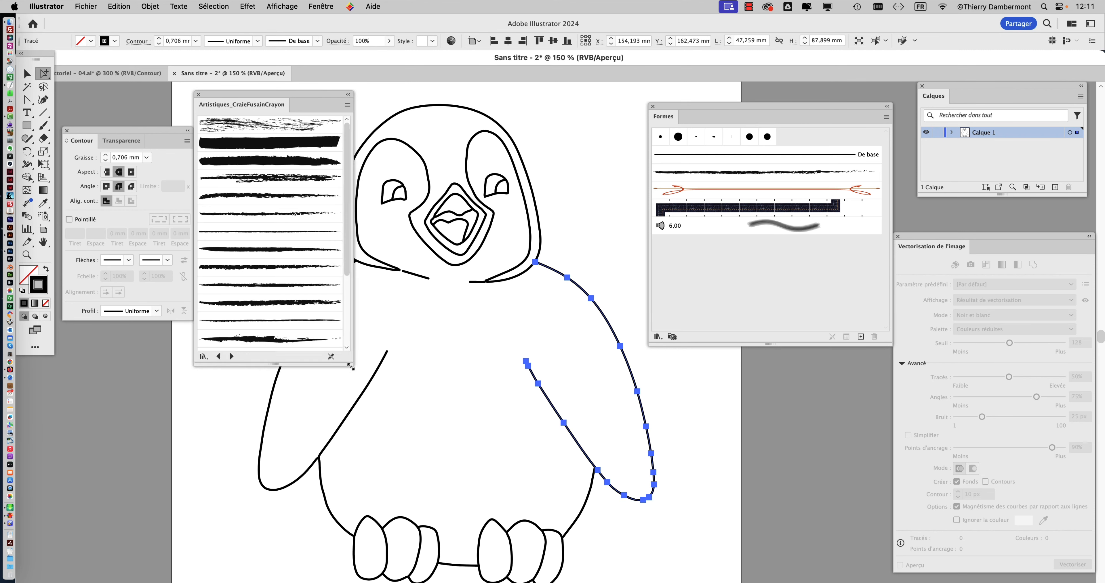
{"action": "left_click", "coordinate": [268, 177]}
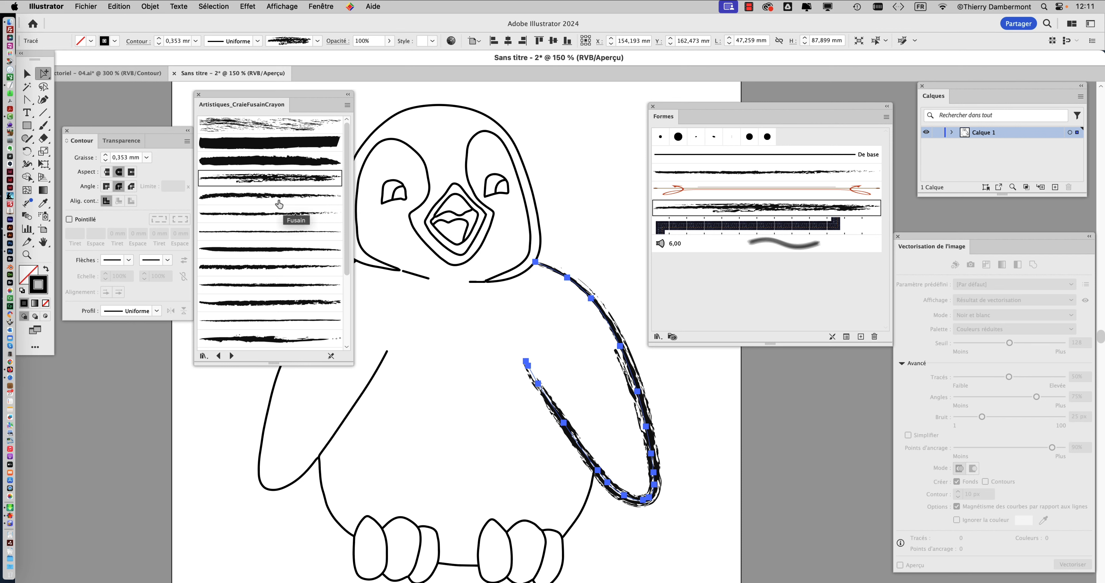
{"action": "left_click", "coordinate": [279, 213]}
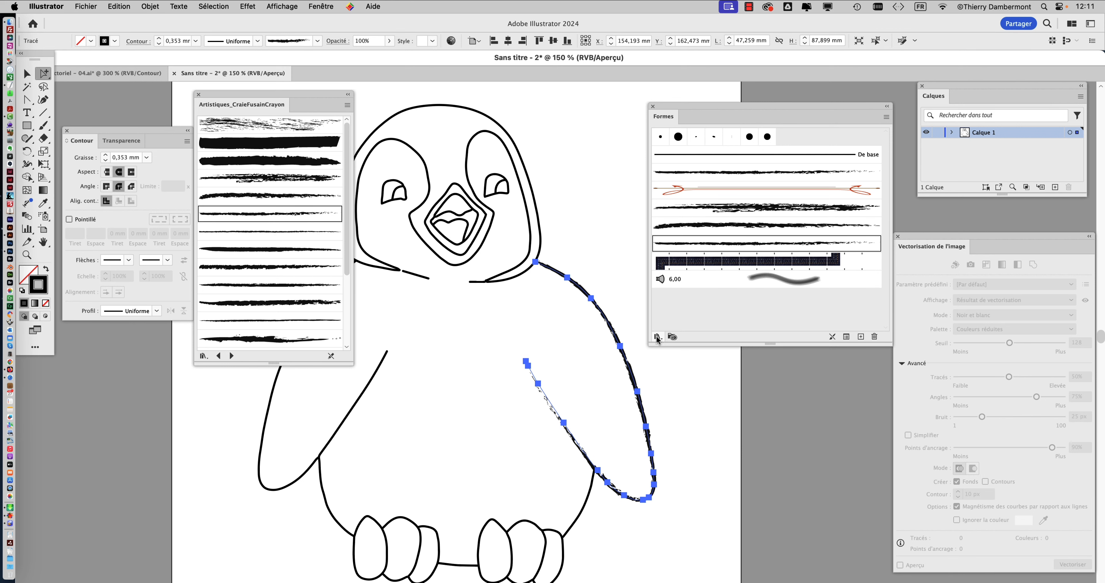
Try a multi-line brush from the Artistiques_Effilage library on the selected wing, then apply Encre séchée 2 from Artistiques_Encre.
{"action": "left_click", "coordinate": [656, 336]}
{"action": "left_click", "coordinate": [231, 356]}
{"action": "left_click", "coordinate": [245, 236]}
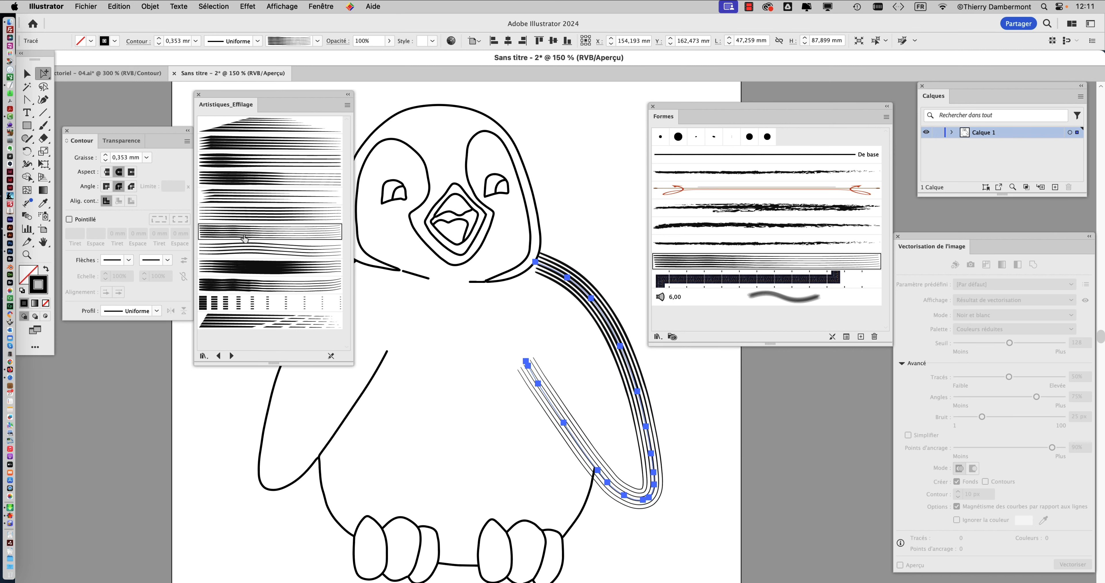
{"action": "left_click", "coordinate": [231, 356]}
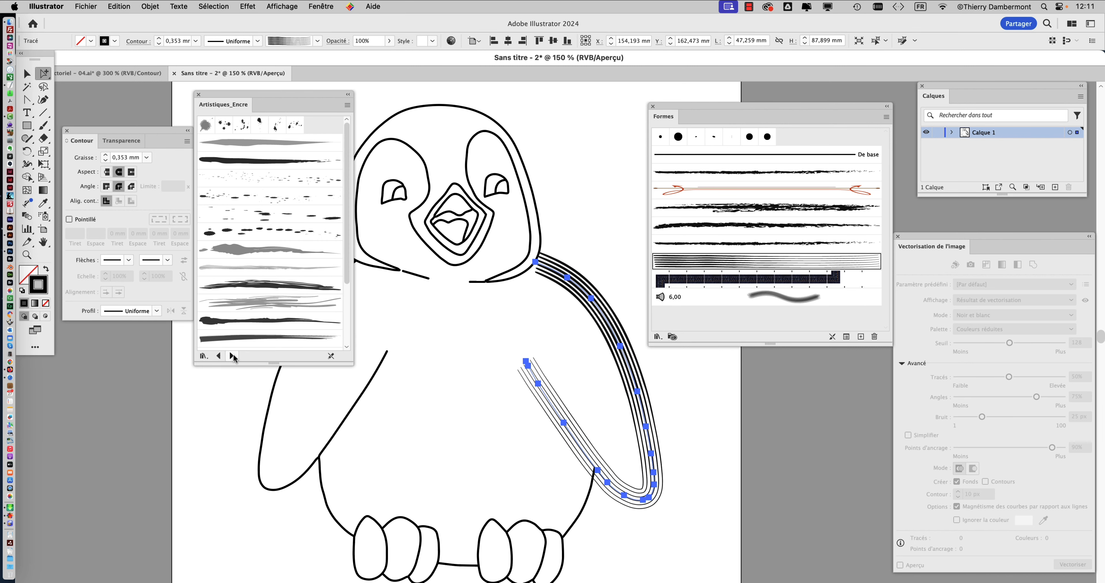
{"action": "left_click", "coordinate": [247, 304]}
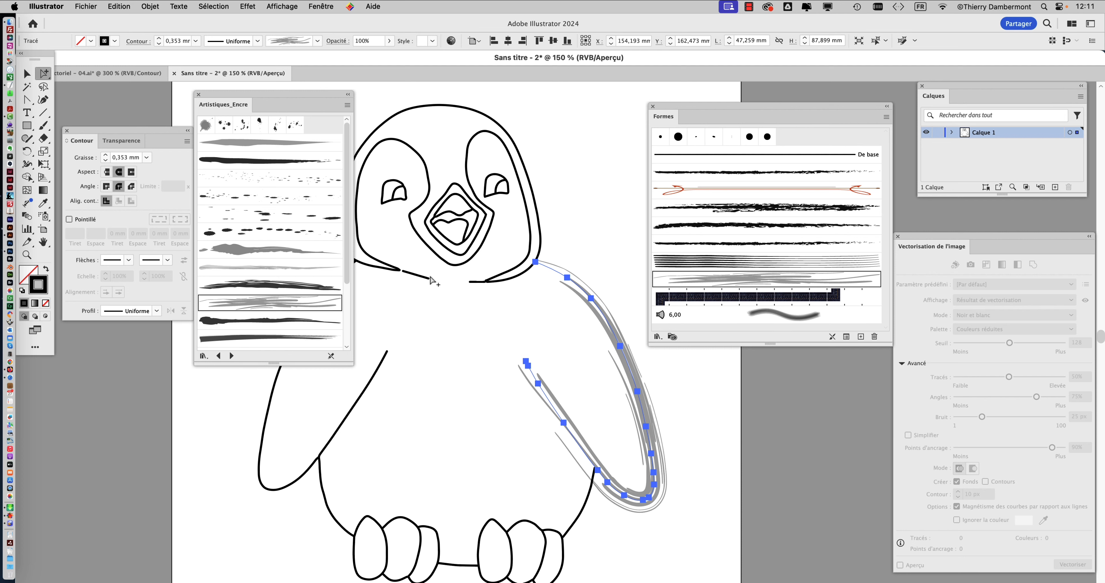
Move the brush lists clear of the penguin and apply the Encre séchée 2 brush to the outline of its other wing.
{"action": "mouse_move", "coordinate": [679, 108]}
{"action": "left_mouse_down"}
{"action": "mouse_move", "coordinate": [702, 158]}
{"action": "mouse_move", "coordinate": [794, 229]}
{"action": "left_mouse_up"}
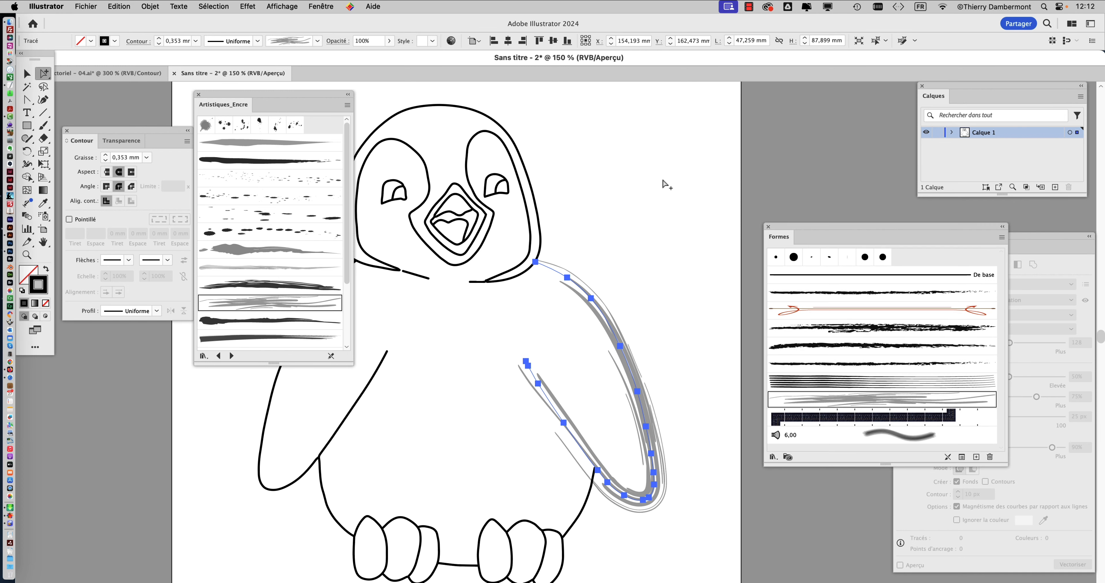
{"action": "mouse_move", "coordinate": [266, 96]}
{"action": "left_mouse_down"}
{"action": "mouse_move", "coordinate": [586, 109]}
{"action": "mouse_move", "coordinate": [762, 91]}
{"action": "mouse_move", "coordinate": [731, 94]}
{"action": "left_mouse_up"}
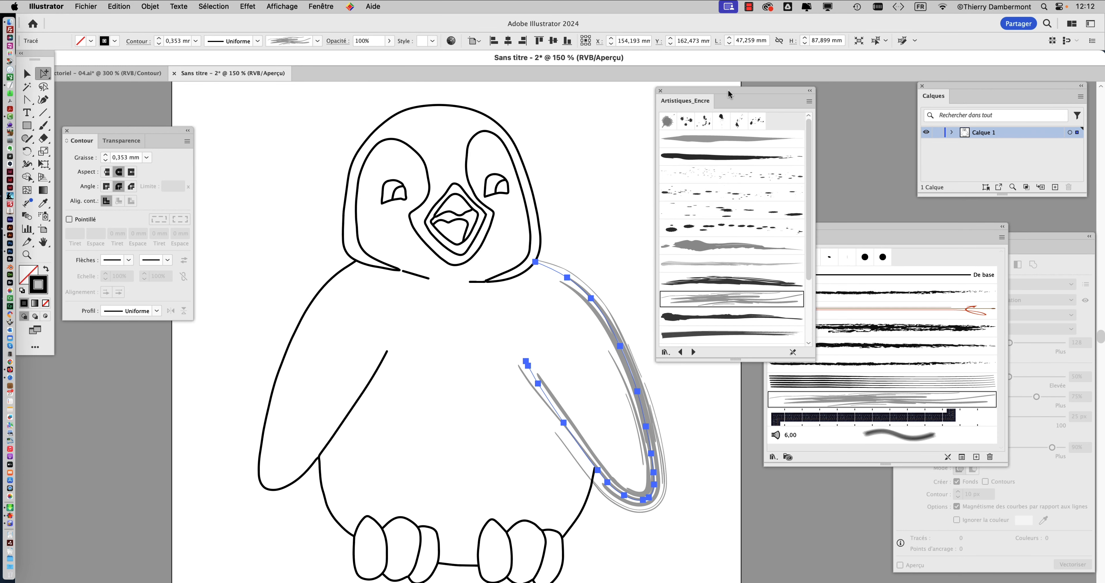
{"action": "left_click", "coordinate": [338, 274]}
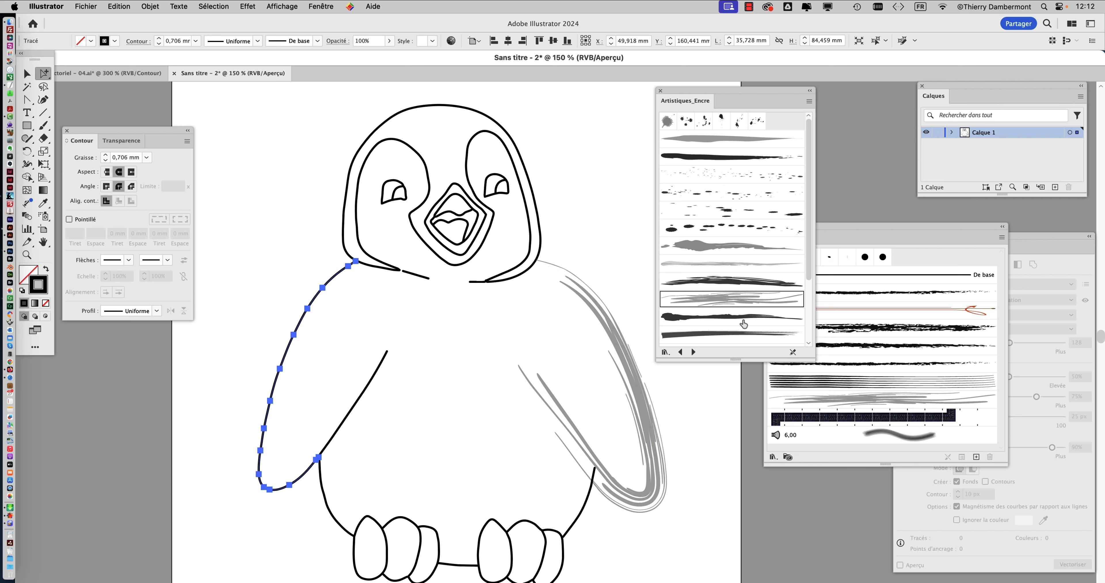
{"action": "left_click", "coordinate": [730, 304]}
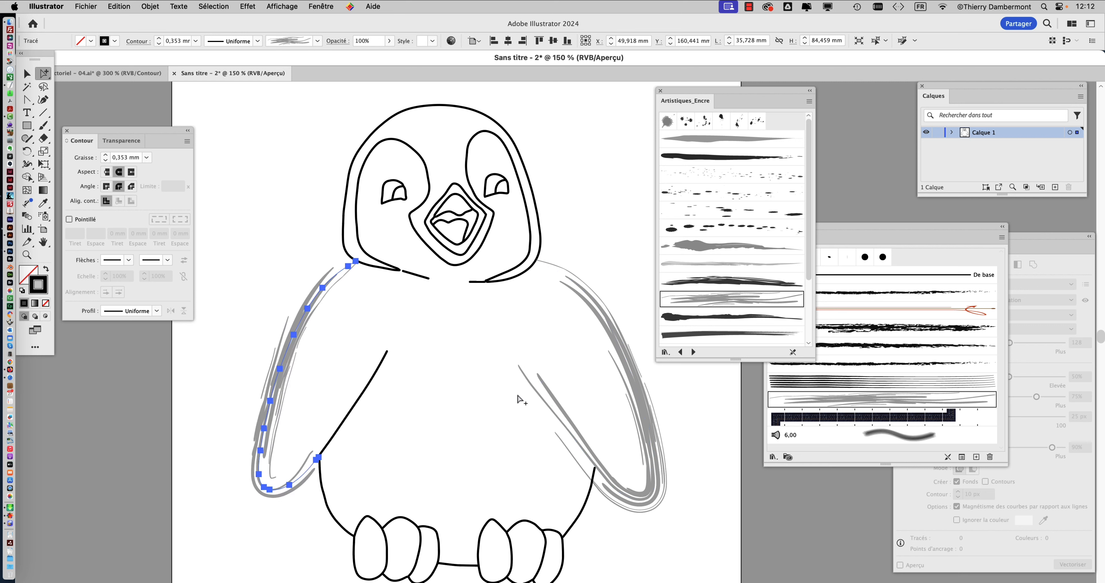
Apply the Encre séchée 2 brush to the short body line above one foot and to the long inner-wing and belly line opposite.
{"action": "left_click", "coordinate": [338, 429]}
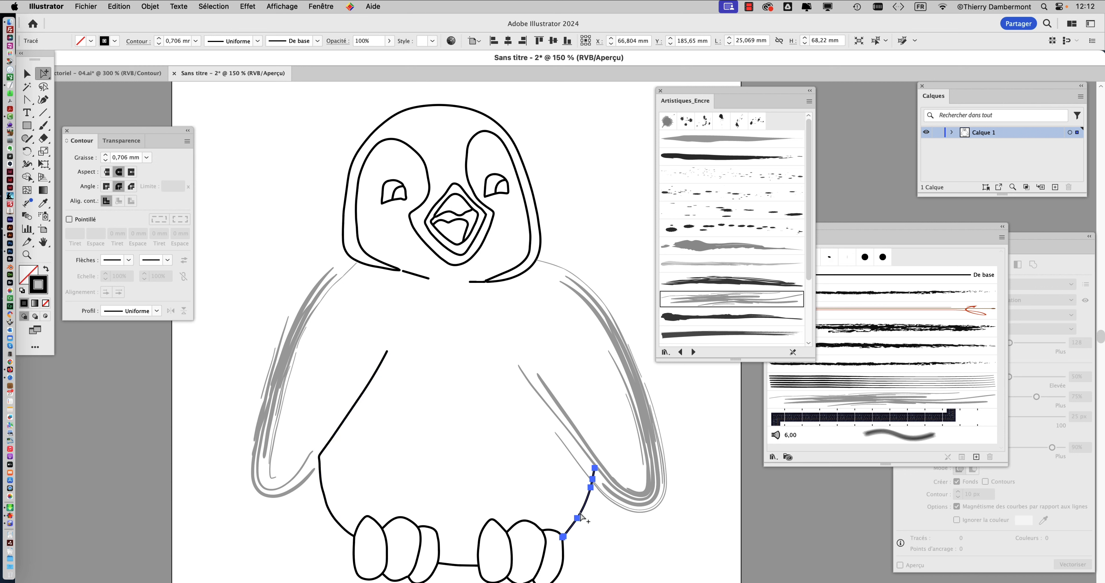
{"action": "left_click", "coordinate": [576, 516]}
{"action": "left_click", "coordinate": [707, 300]}
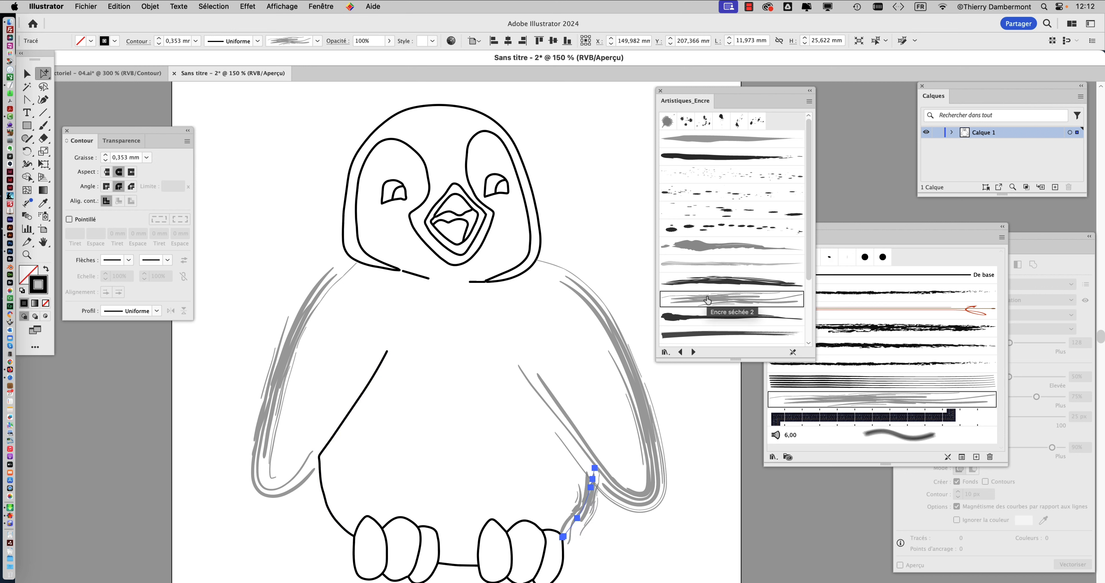
{"action": "left_click", "coordinate": [336, 518]}
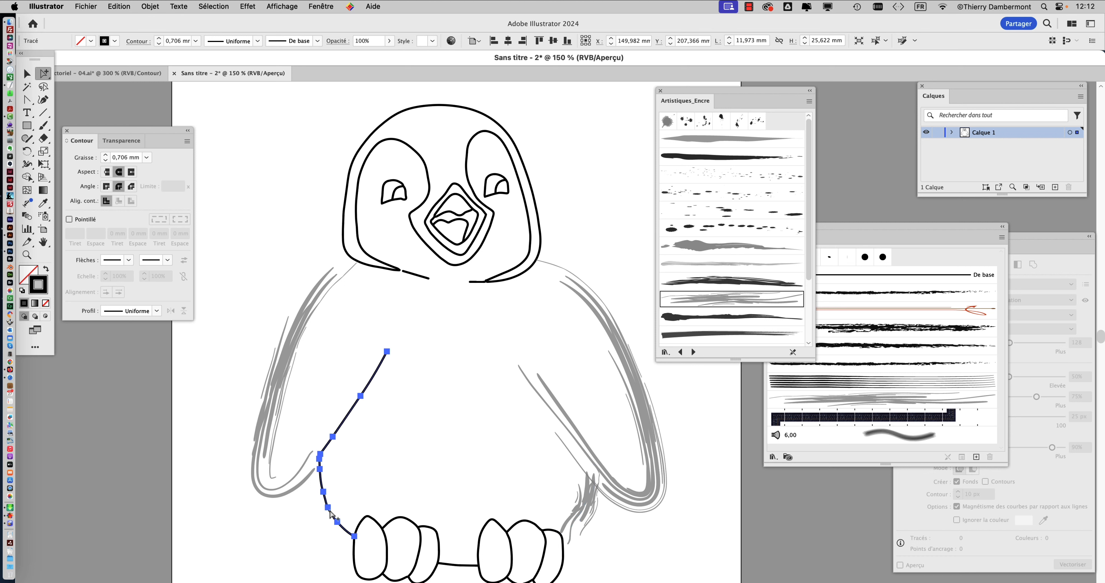
{"action": "left_click", "coordinate": [725, 302]}
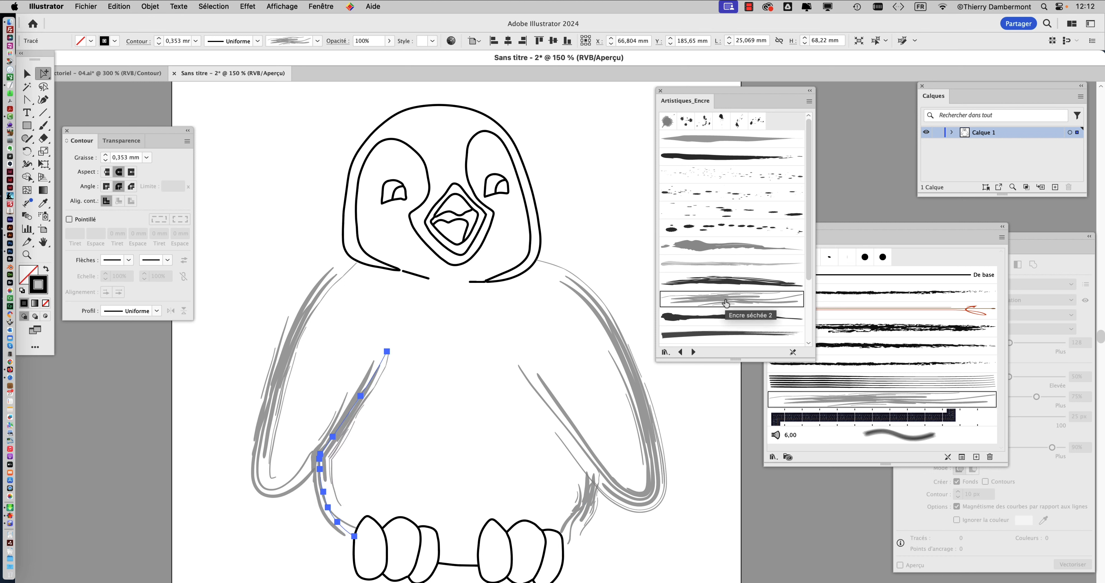
Apply the Encre séchée 2 brush to the penguin's outer head outline and deselect it.
{"action": "left_click_drag", "start_coordinate": [677, 94], "coordinate": [721, 94]}
{"action": "left_click", "coordinate": [476, 112]}
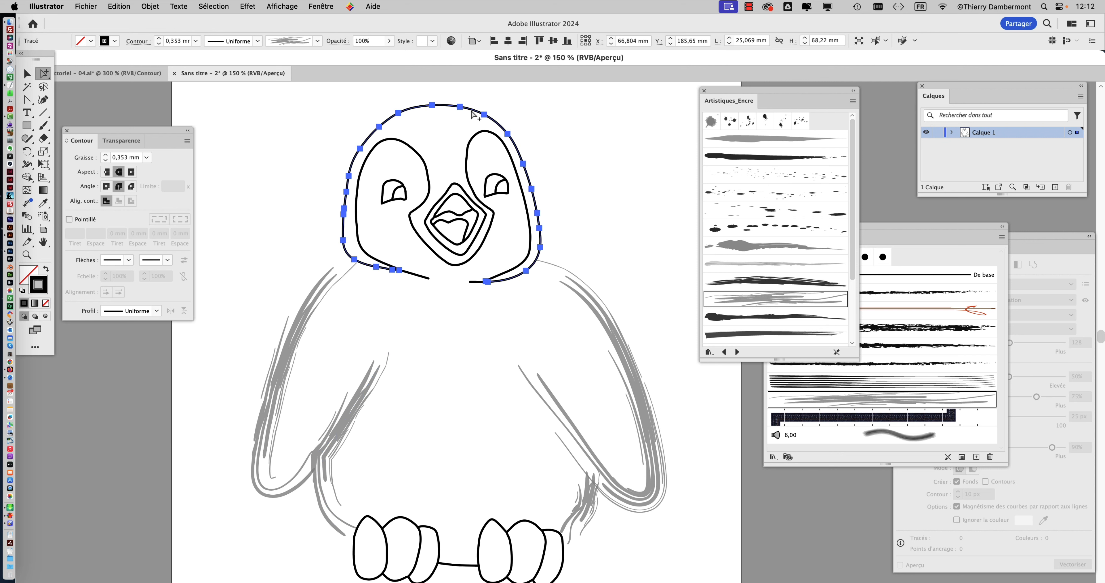
{"action": "left_click", "coordinate": [758, 299]}
{"action": "left_click", "coordinate": [655, 286]}
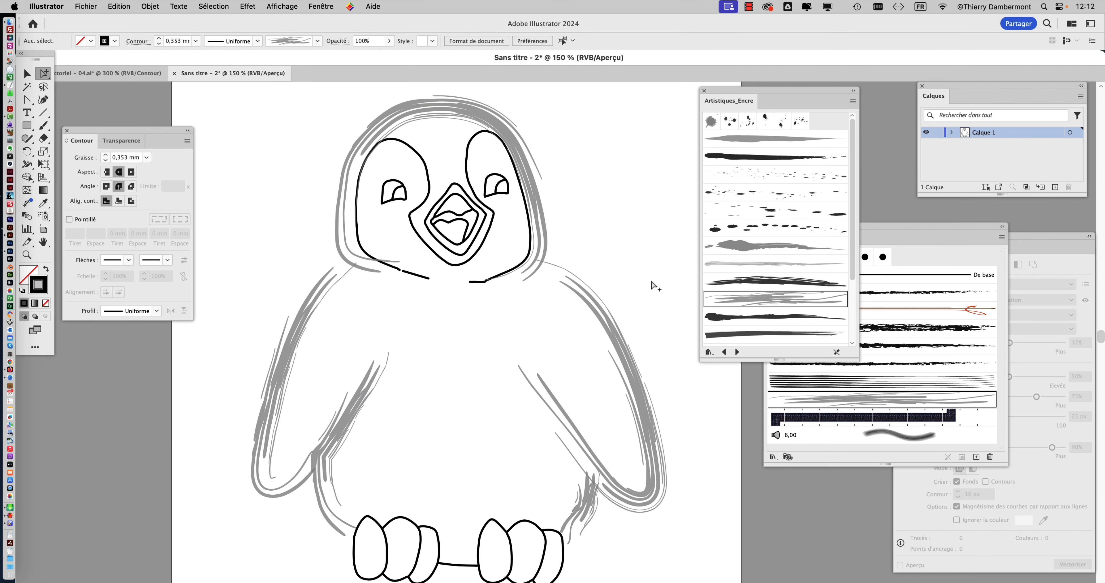
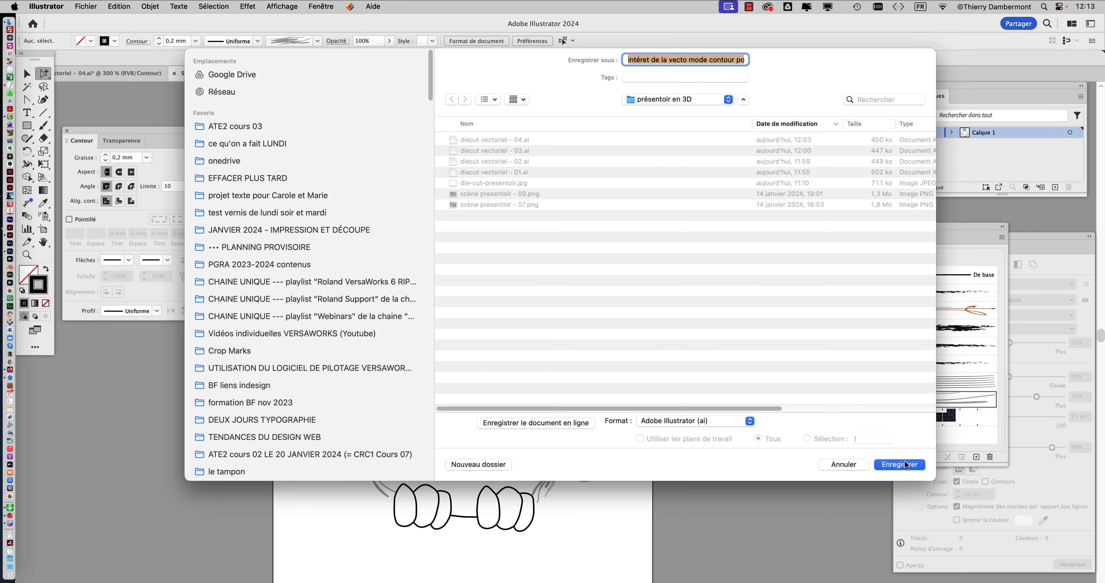
{"action": "left_click", "coordinate": [500, 464]}
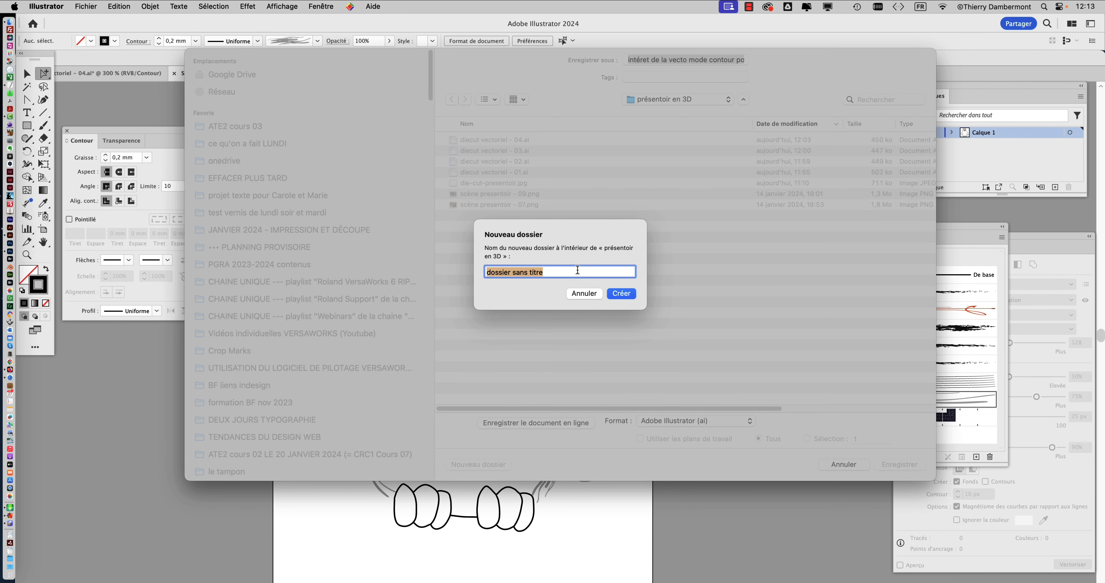
{"action": "left_click", "coordinate": [590, 293]}
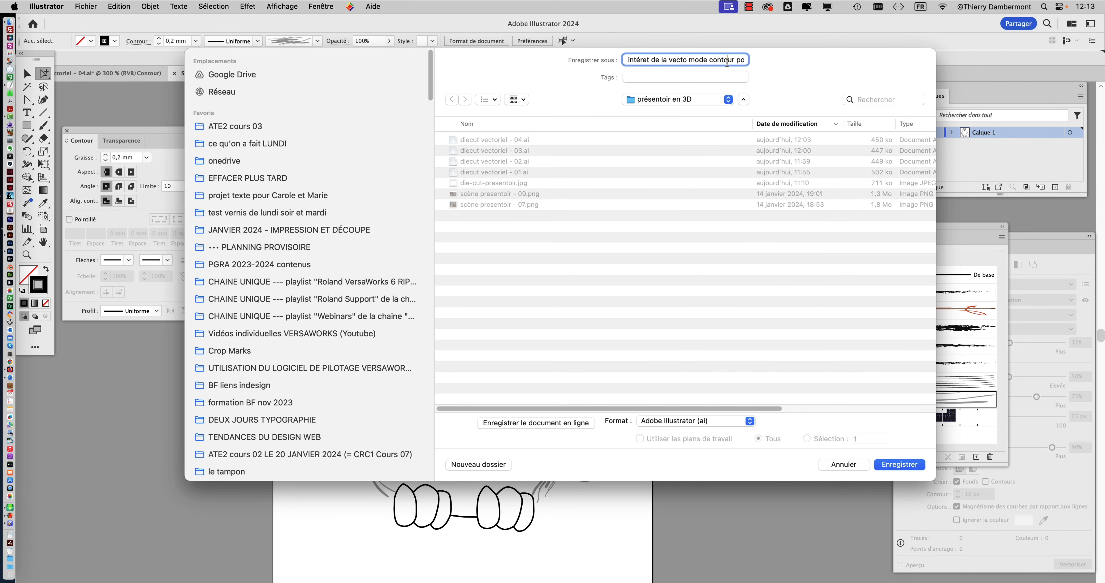
{"action": "key", "text": "Down"}
{"action": "key", "text": "super+a"}
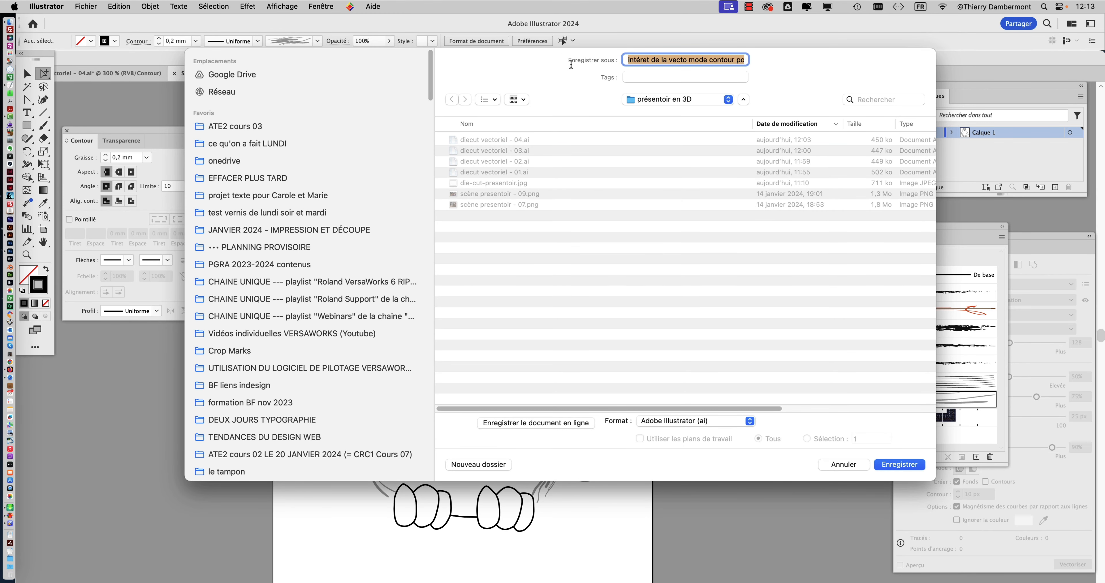
Create the folder "intéret du mode de vecto contour" and save the penguin document there as an Illustrator 2020 compatible file.
{"action": "left_click", "coordinate": [494, 462]}
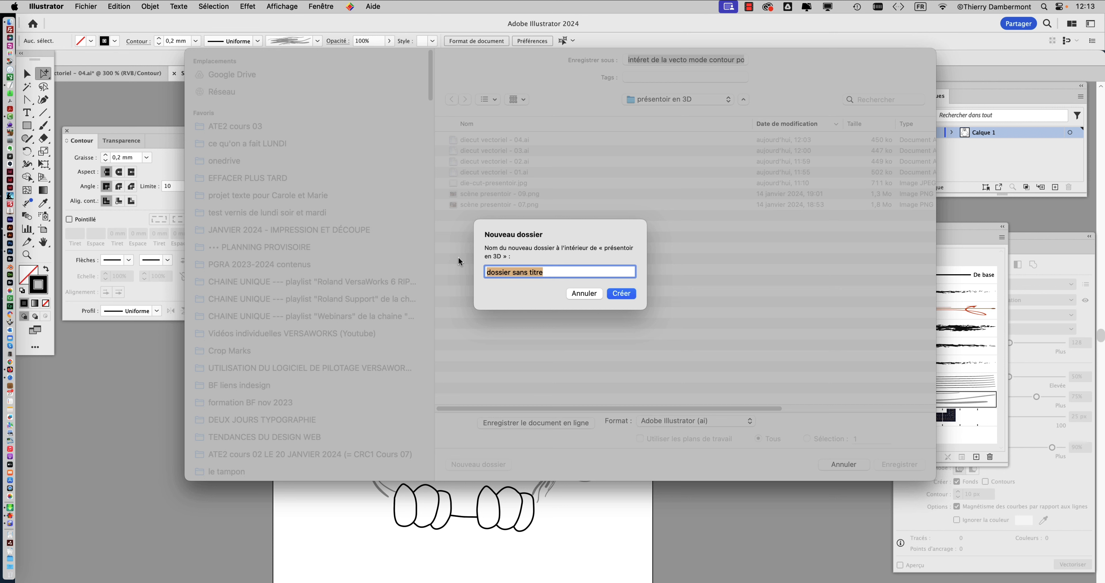
{"action": "type", "text": "intéret du mode de "}
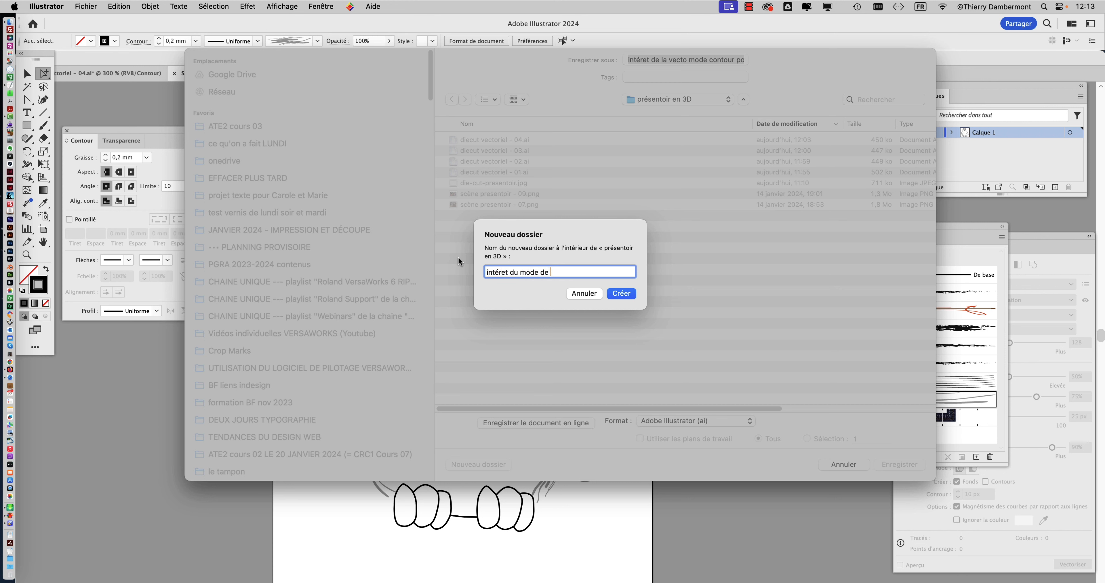
{"action": "type", "text": "vecto contour"}
{"action": "left_click", "coordinate": [628, 294]}
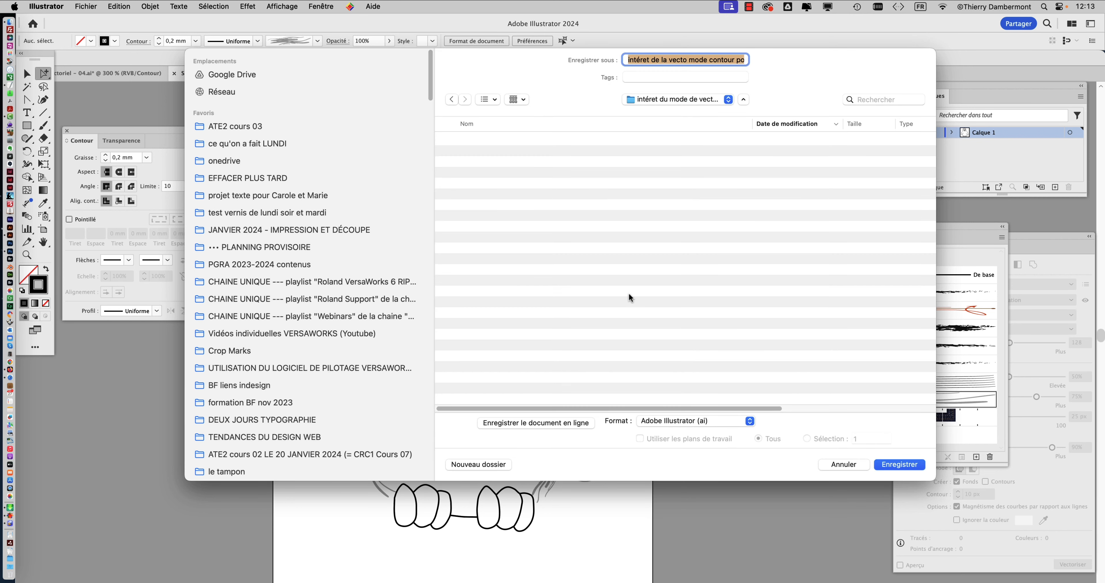
{"action": "left_click", "coordinate": [905, 465]}
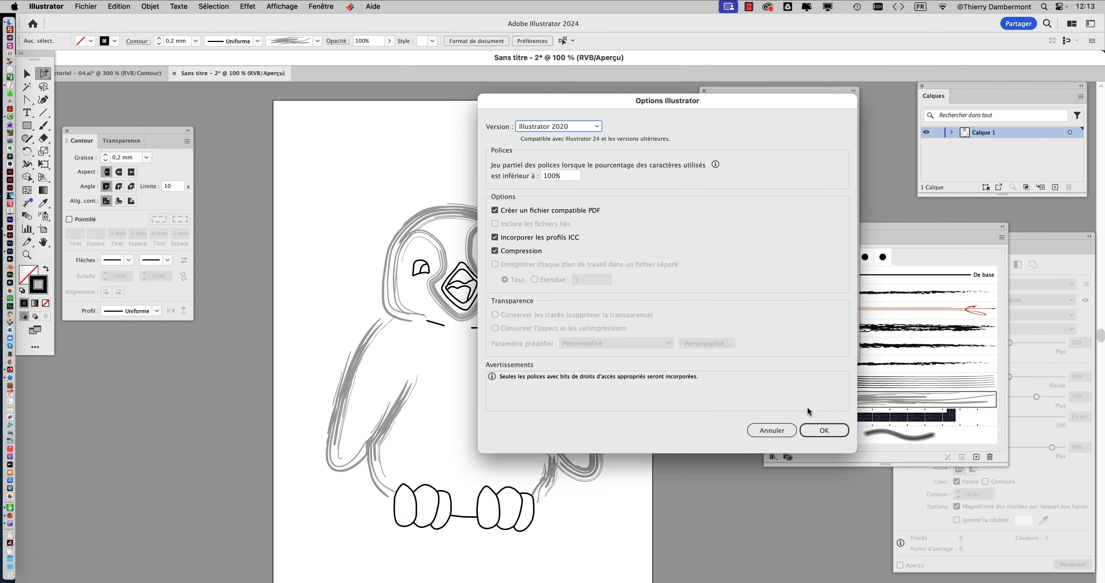
{"action": "left_click", "coordinate": [822, 430]}
Switch to Firefox, save the original cartoon penguin image to disk, and return to Illustrator.
{"action": "key", "text": "super+Tab"}
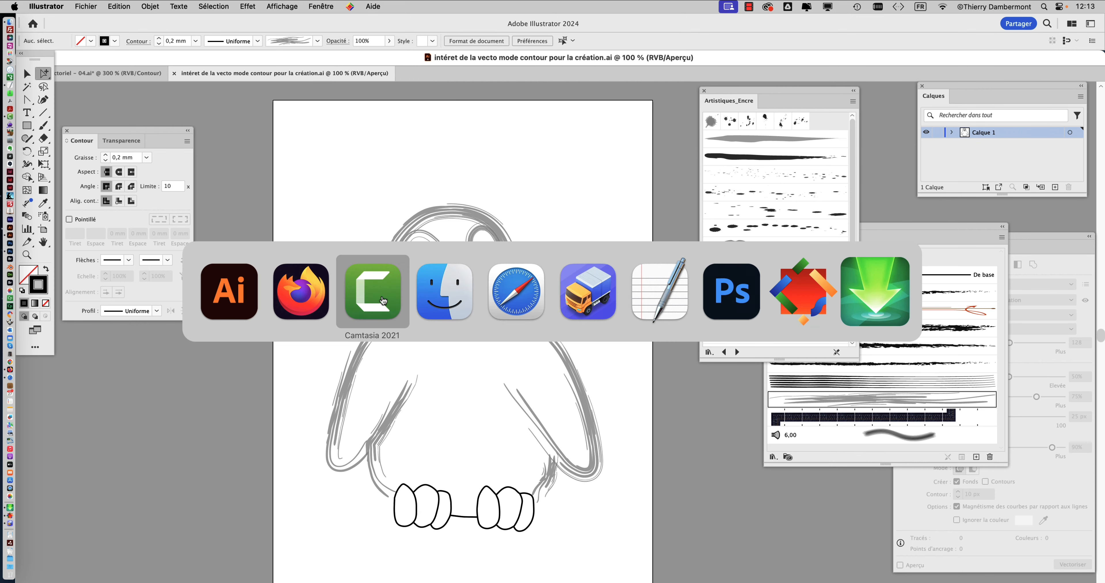
{"action": "left_click", "coordinate": [300, 293]}
{"action": "right_click", "coordinate": [501, 236]}
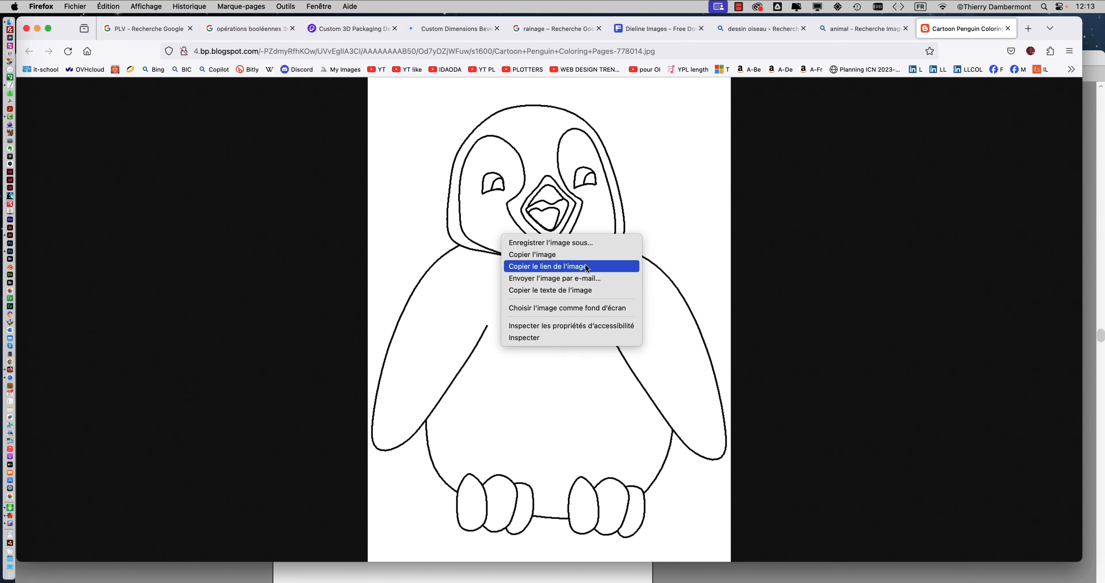
{"action": "left_click", "coordinate": [577, 243]}
{"action": "left_click", "coordinate": [927, 494]}
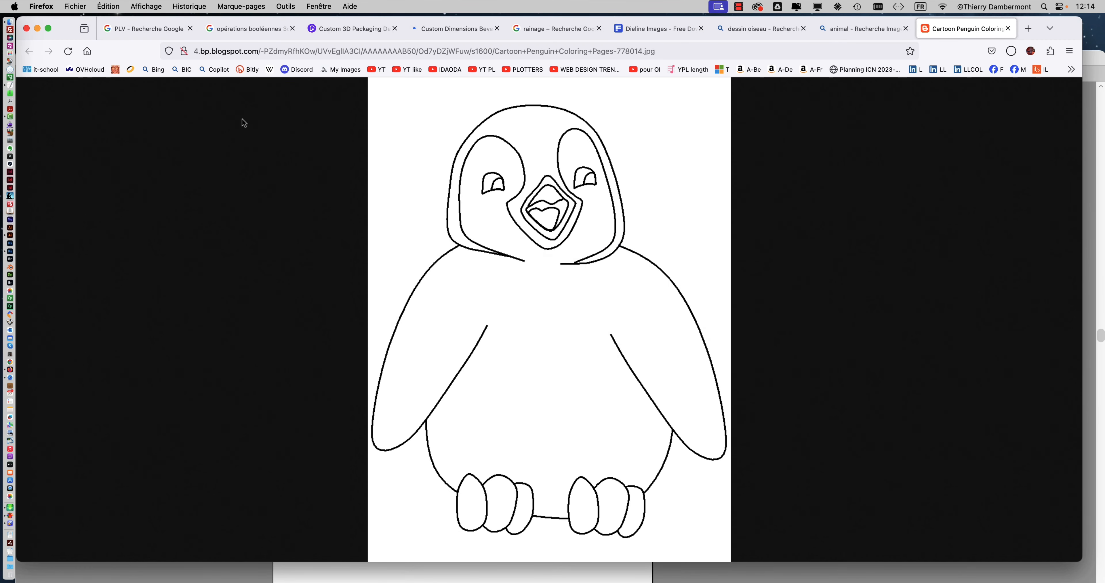
{"action": "left_click", "coordinate": [42, 28]}
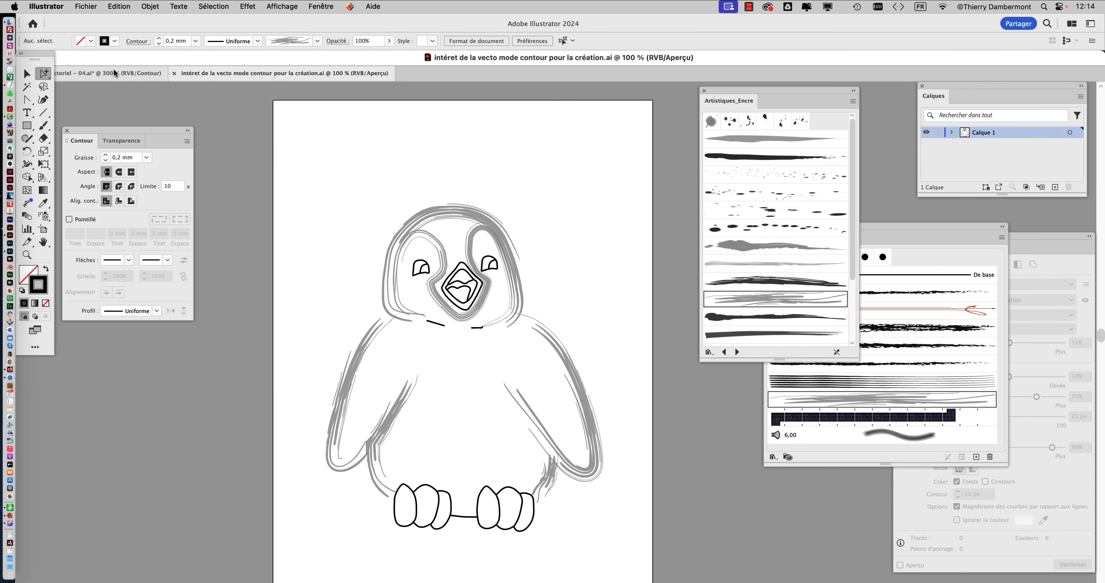
Bring up the document diecut vectoriel – 04.ai and change its display from Outline to Preview mode.
{"action": "left_click", "coordinate": [114, 70]}
{"action": "scroll", "coordinate": [439, 259], "scroll_direction": "down", "scroll_amount": 2}
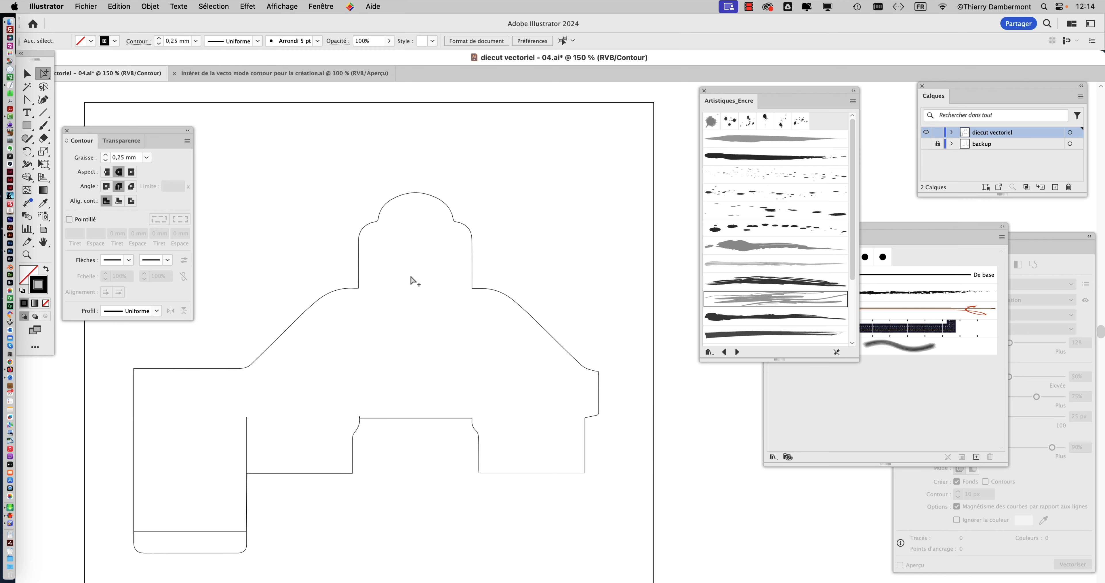
{"action": "scroll", "coordinate": [480, 187], "scroll_direction": "down", "scroll_amount": 3}
{"action": "scroll", "coordinate": [480, 187], "scroll_direction": "left", "scroll_amount": 2}
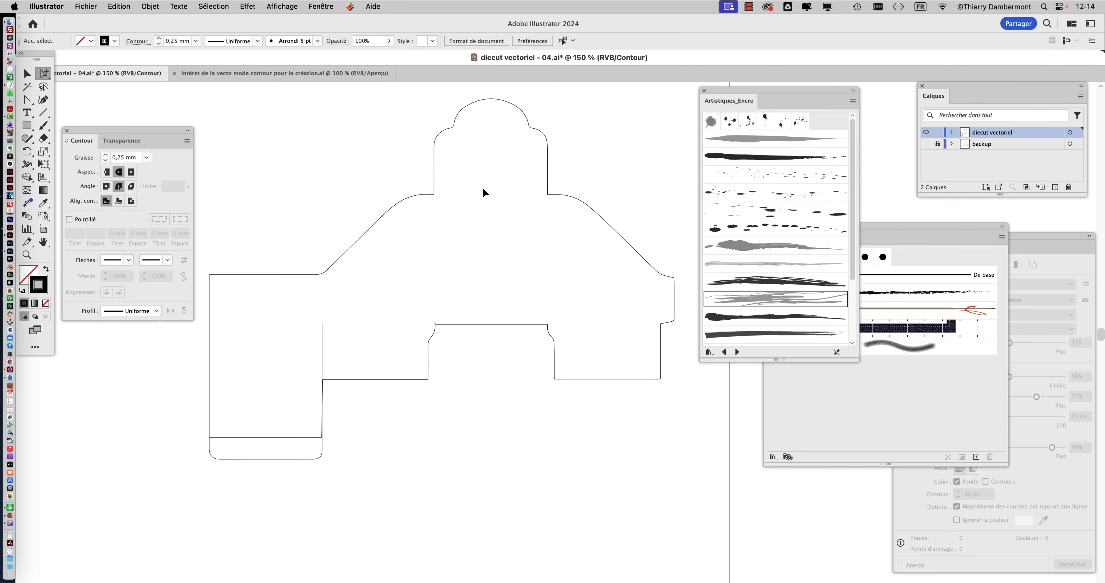
{"action": "key", "text": "super+y"}
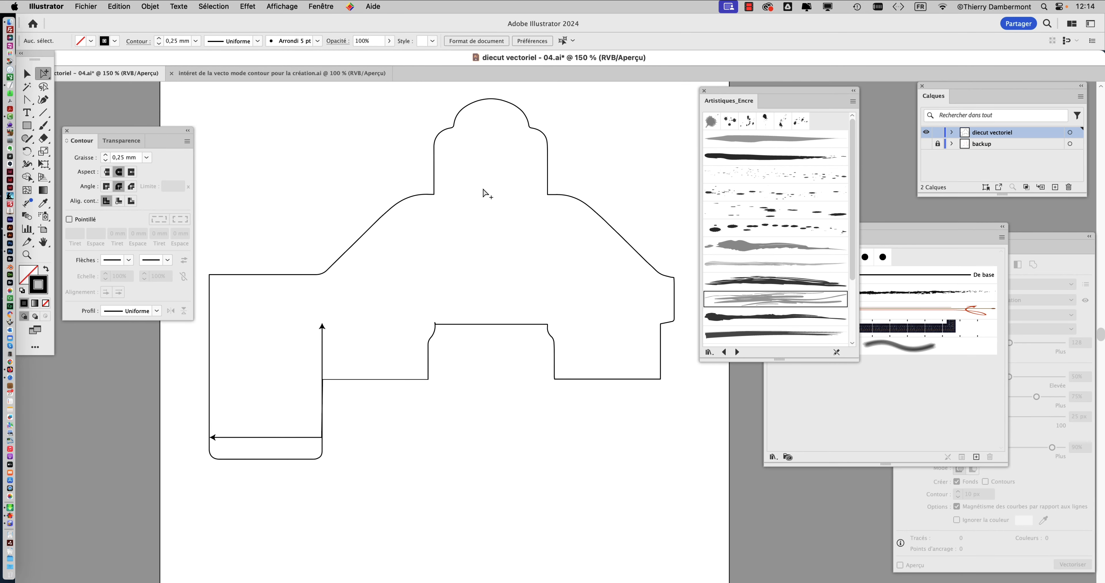
Select the whole die-line group and remove its arrowheads by setting both the start and end arrows to [Sans].
{"action": "scroll", "coordinate": [316, 350], "scroll_direction": "up", "scroll_amount": 1}
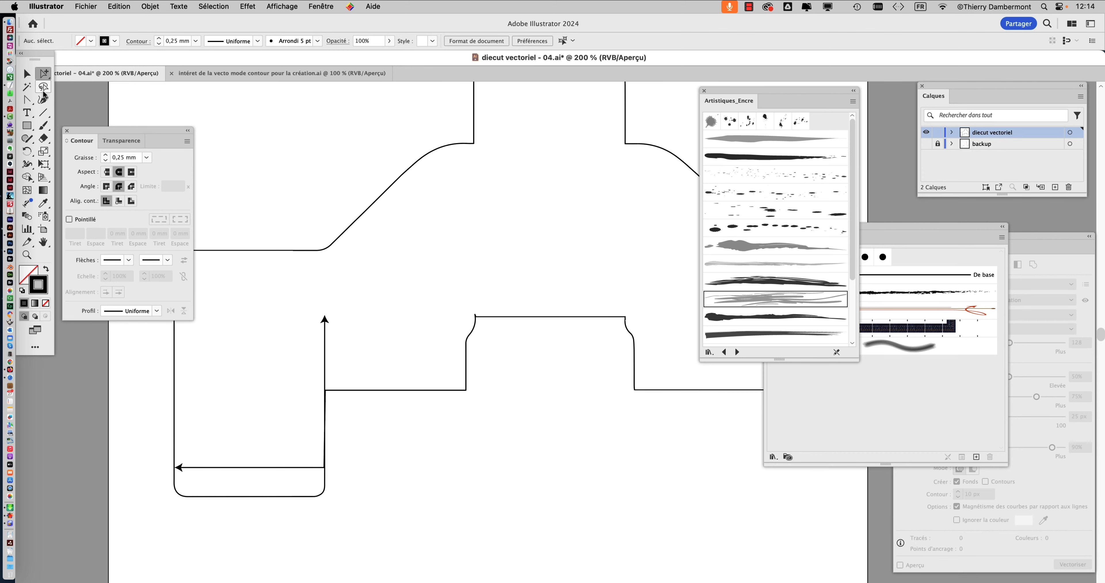
{"action": "left_click", "coordinate": [31, 76]}
{"action": "left_click", "coordinate": [310, 251]}
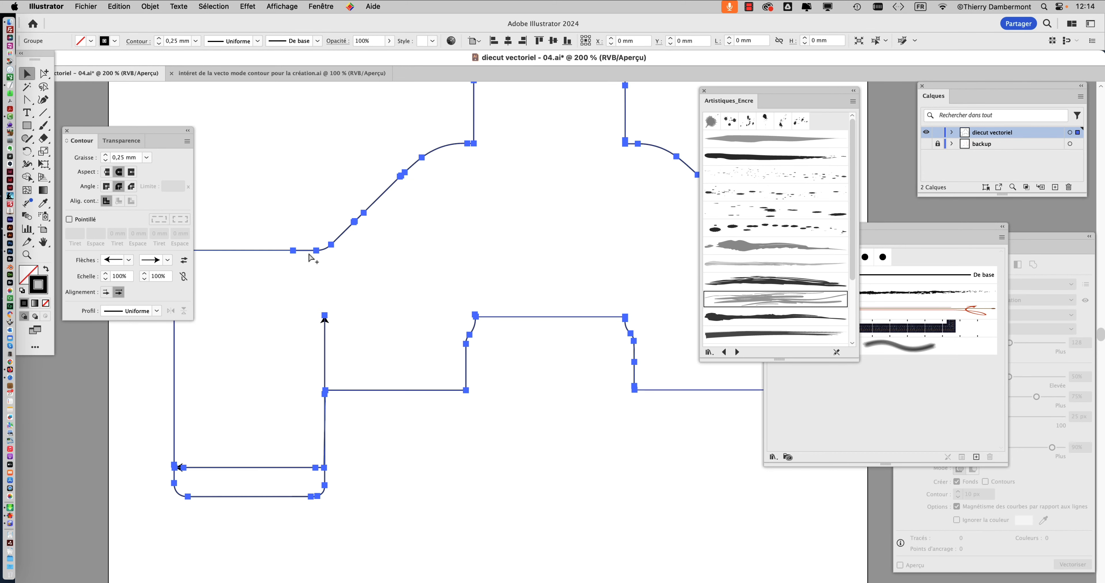
{"action": "left_click_drag", "start_coordinate": [157, 131], "coordinate": [279, 105]}
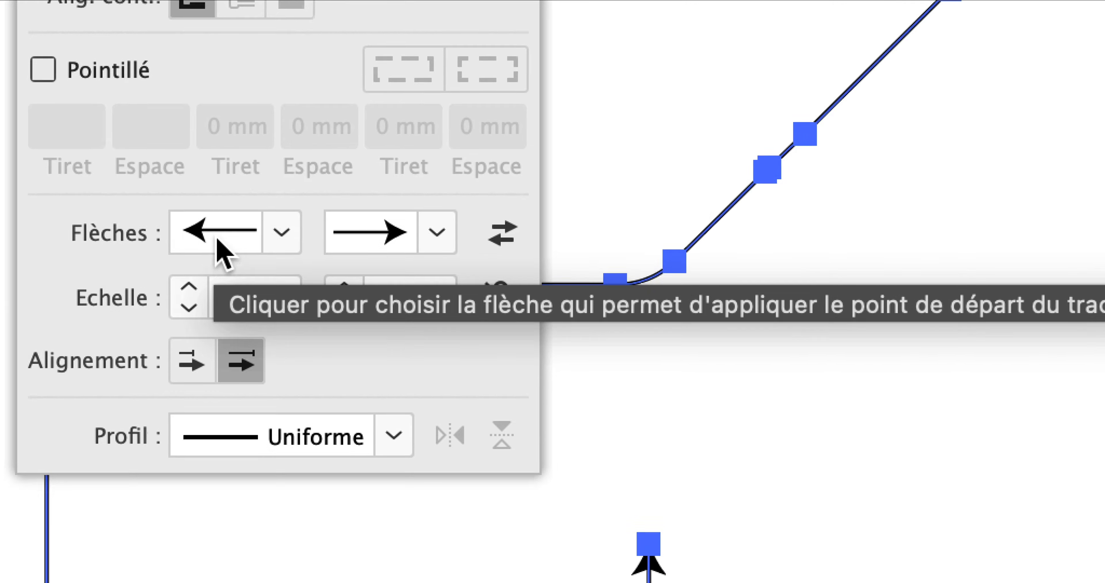
{"action": "left_click", "coordinate": [284, 232]}
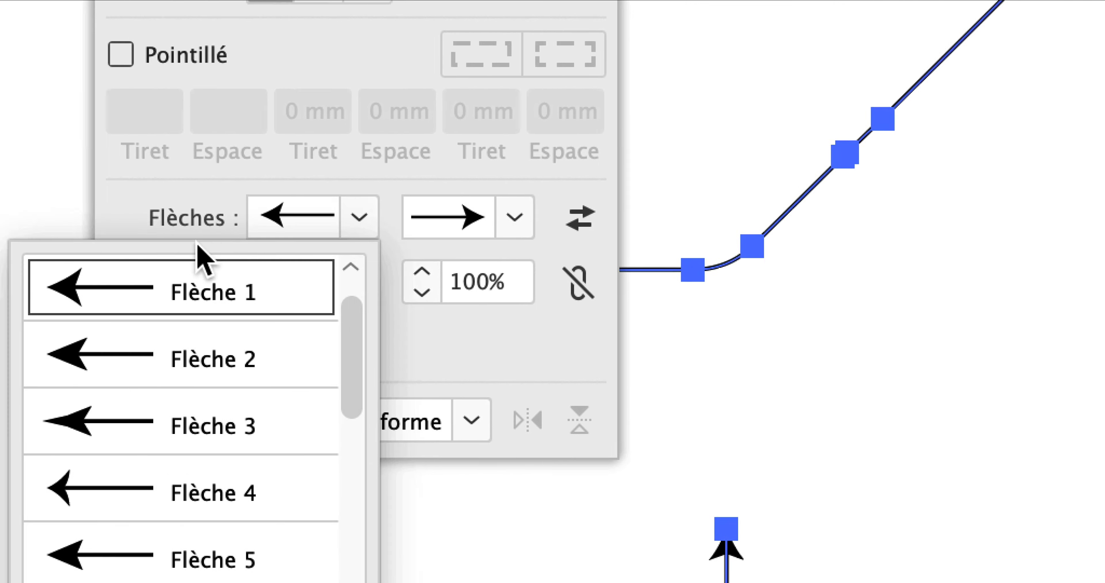
{"action": "scroll", "coordinate": [79, 314], "scroll_direction": "up", "scroll_amount": 1}
{"action": "left_click", "coordinate": [184, 265]}
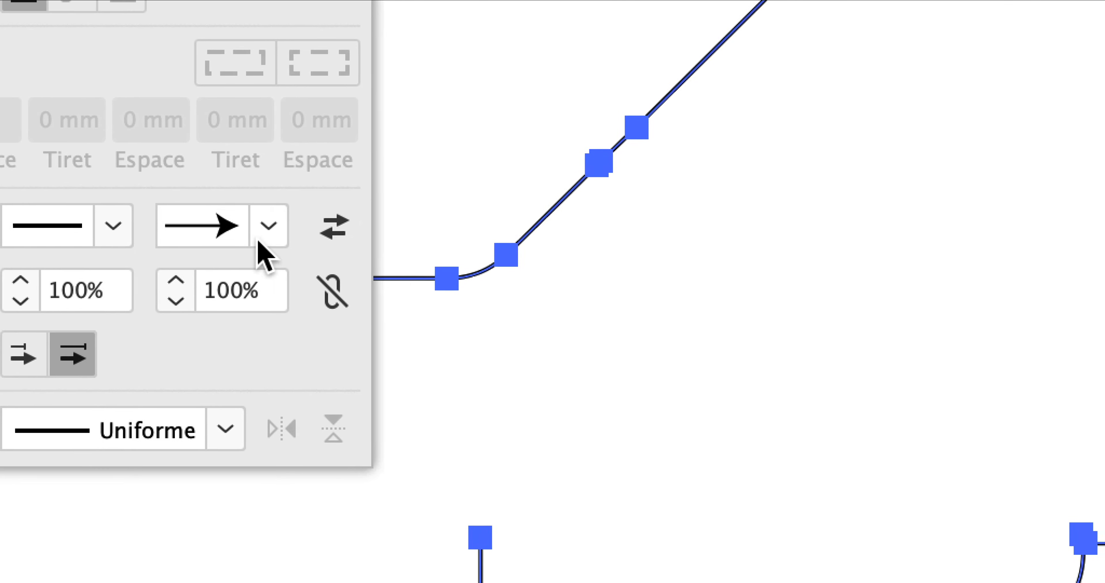
{"action": "left_click", "coordinate": [590, 181]}
{"action": "scroll", "coordinate": [232, 271], "scroll_direction": "up", "scroll_amount": 1}
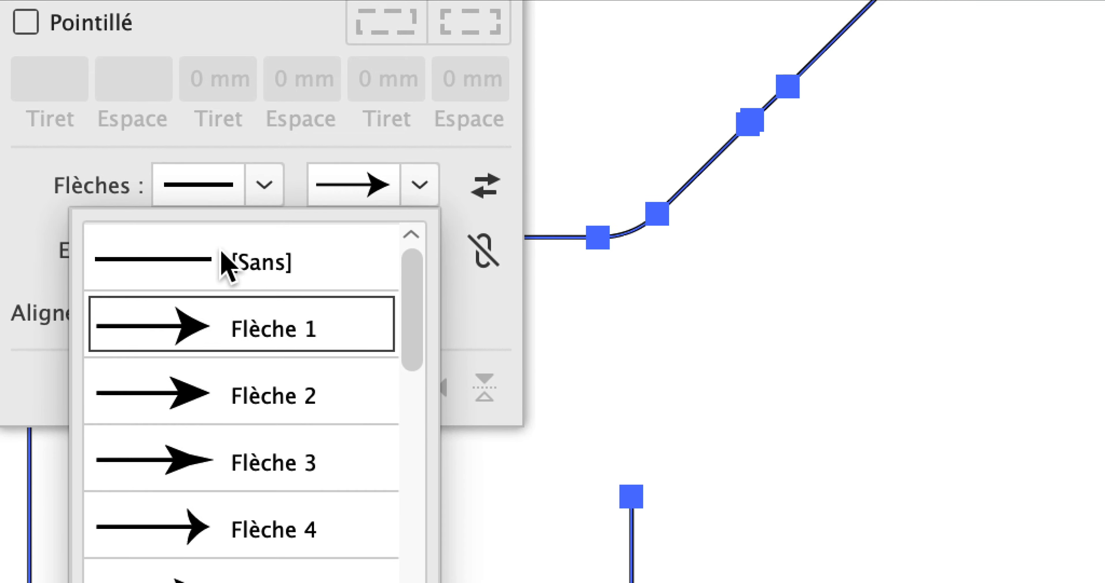
{"action": "left_click", "coordinate": [199, 236]}
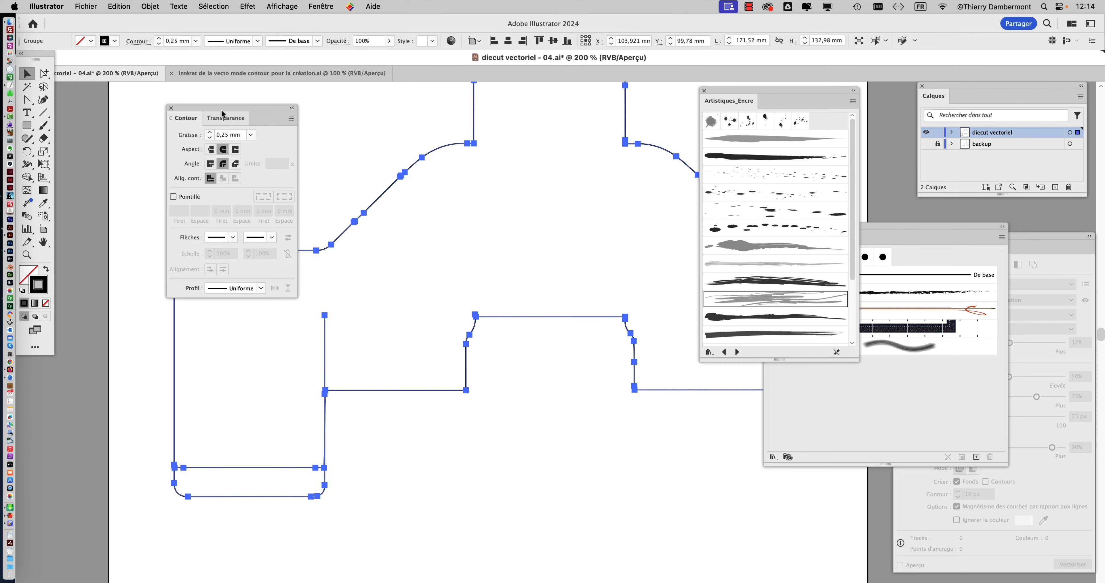
Move the Contour and Artistiques_Encre panels clear of the die-line, then deselect the artwork.
{"action": "left_click_drag", "start_coordinate": [219, 111], "coordinate": [138, 105]}
{"action": "scroll", "coordinate": [403, 286], "scroll_direction": "down", "scroll_amount": 1}
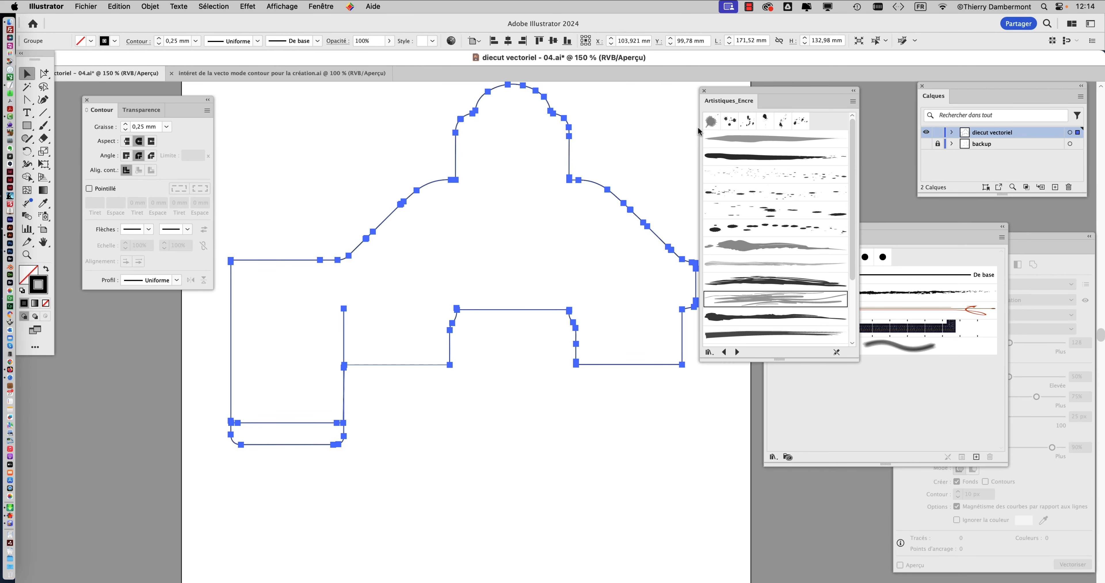
{"action": "left_click_drag", "start_coordinate": [721, 100], "coordinate": [752, 103]}
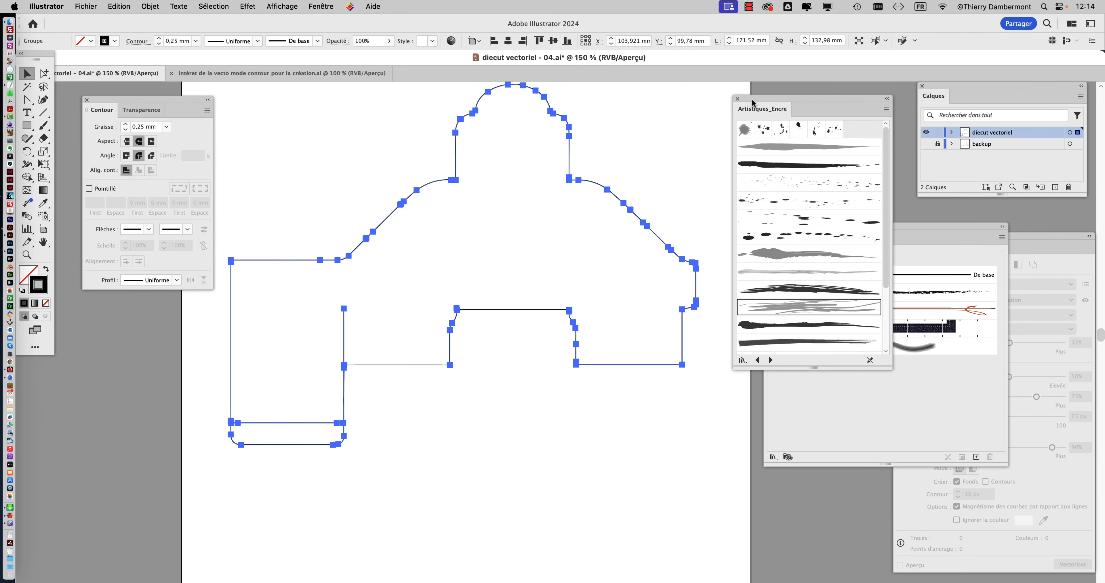
{"action": "left_click", "coordinate": [519, 441]}
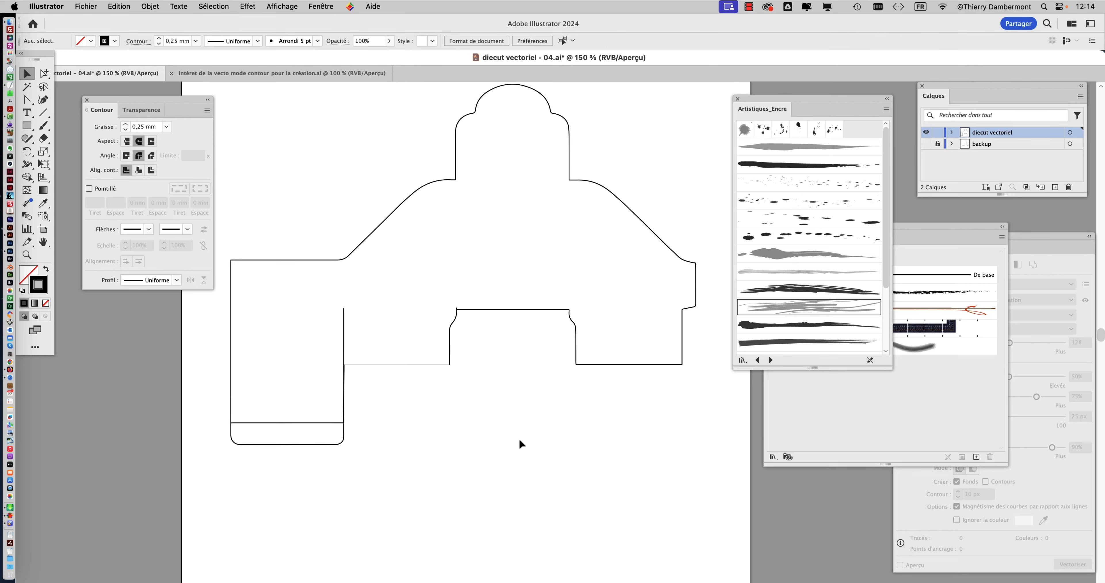
Save the die-line document under the new name diecut vectoriel - 05.ai in the présentoir en 3D folder, keeping the Illustrator format.
{"action": "left_click", "coordinate": [99, 6]}
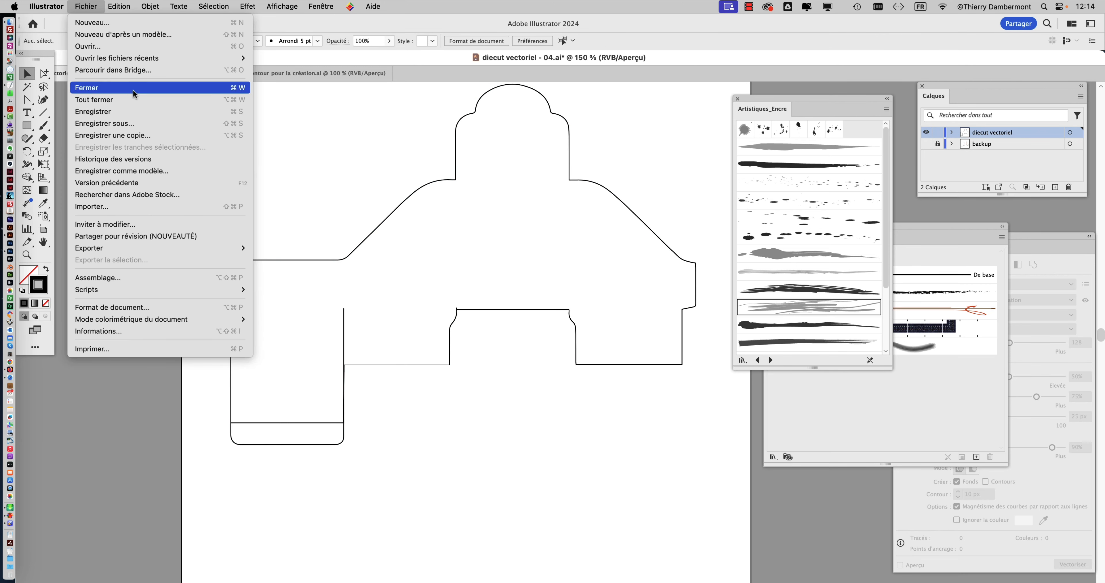
{"action": "left_click", "coordinate": [139, 124]}
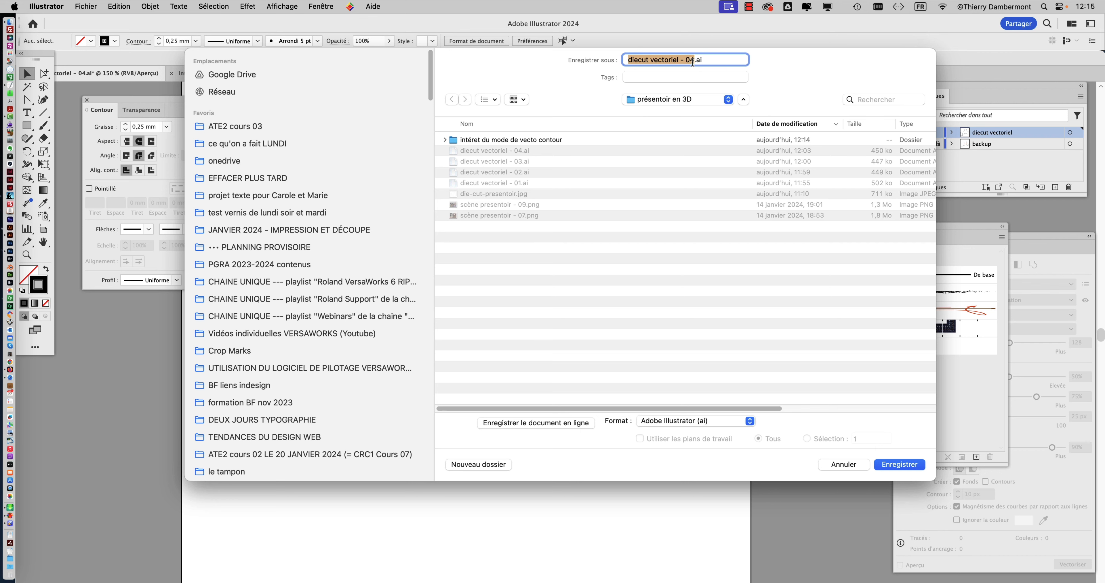
{"action": "left_click_drag", "start_coordinate": [693, 61], "coordinate": [691, 62]}
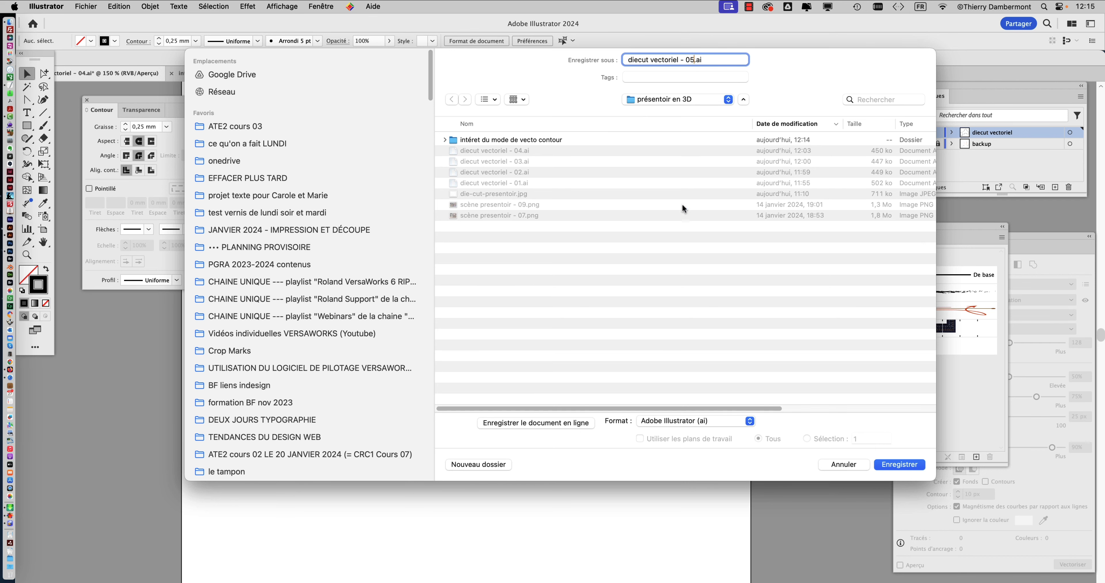
{"action": "left_click", "coordinate": [904, 468]}
{"action": "left_click", "coordinate": [832, 430]}
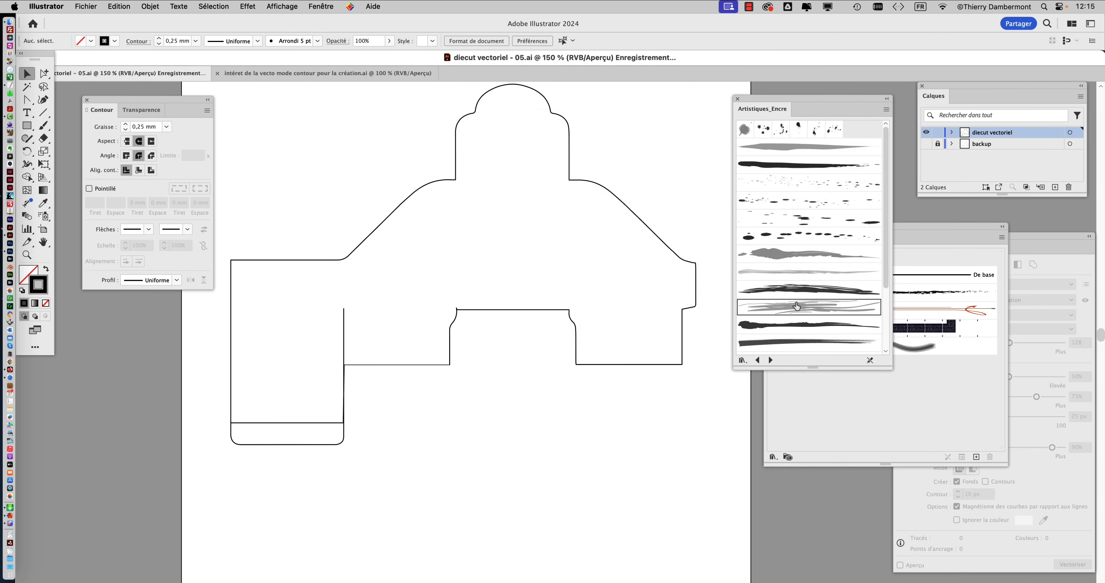
Close the Artistiques_Encre and Formes panels and bring the Calques panel closer to the artwork.
{"action": "left_click", "coordinate": [737, 98]}
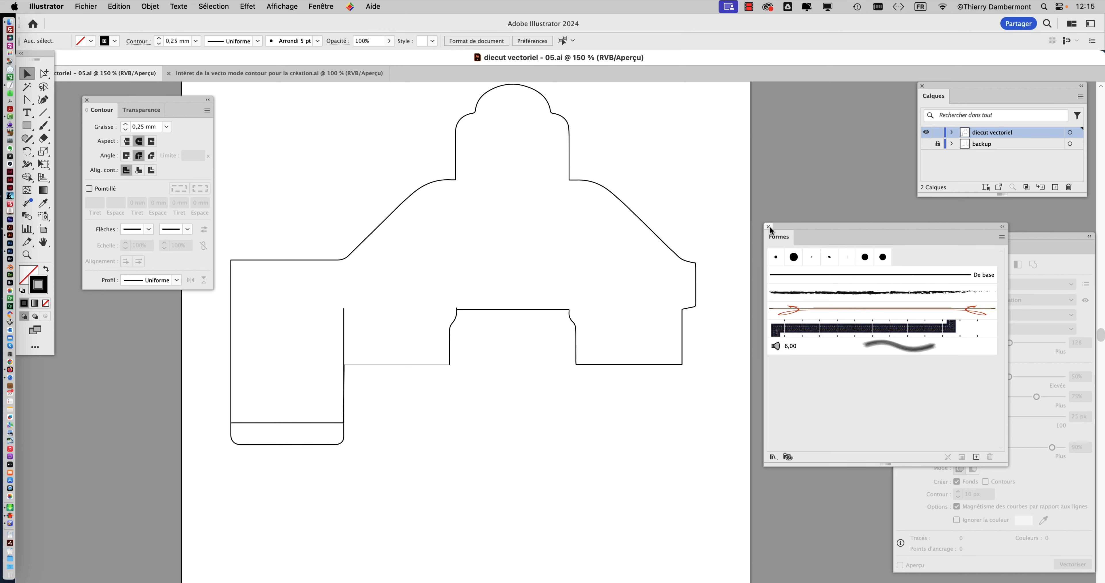
{"action": "left_click", "coordinate": [768, 226]}
{"action": "left_click_drag", "start_coordinate": [1000, 95], "coordinate": [767, 139]}
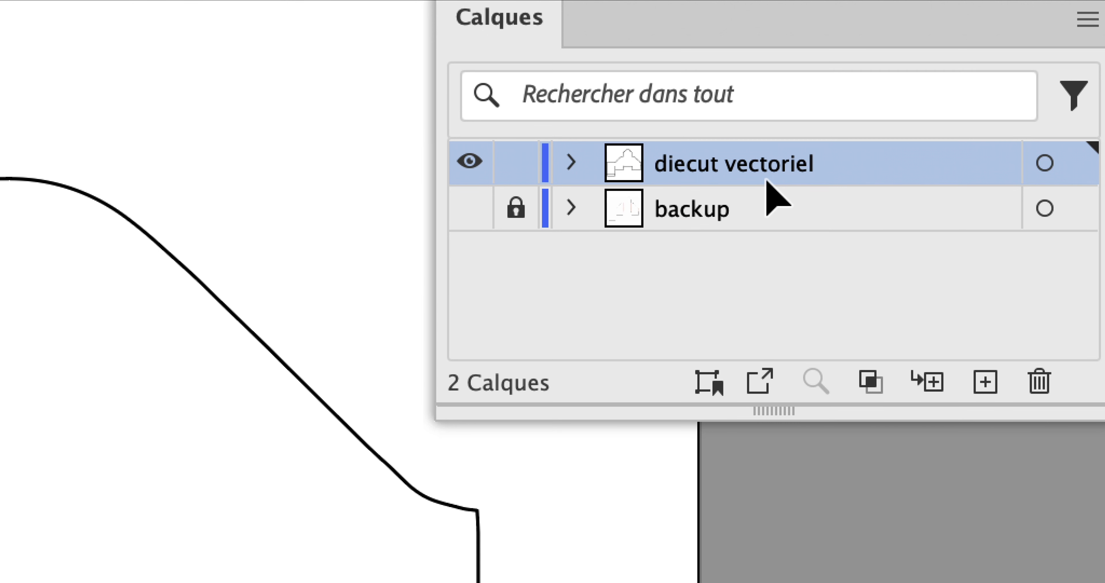
Rename the layer diecut vectoriel as "diecut vectoriel CUT".
{"action": "double_click", "coordinate": [812, 170]}
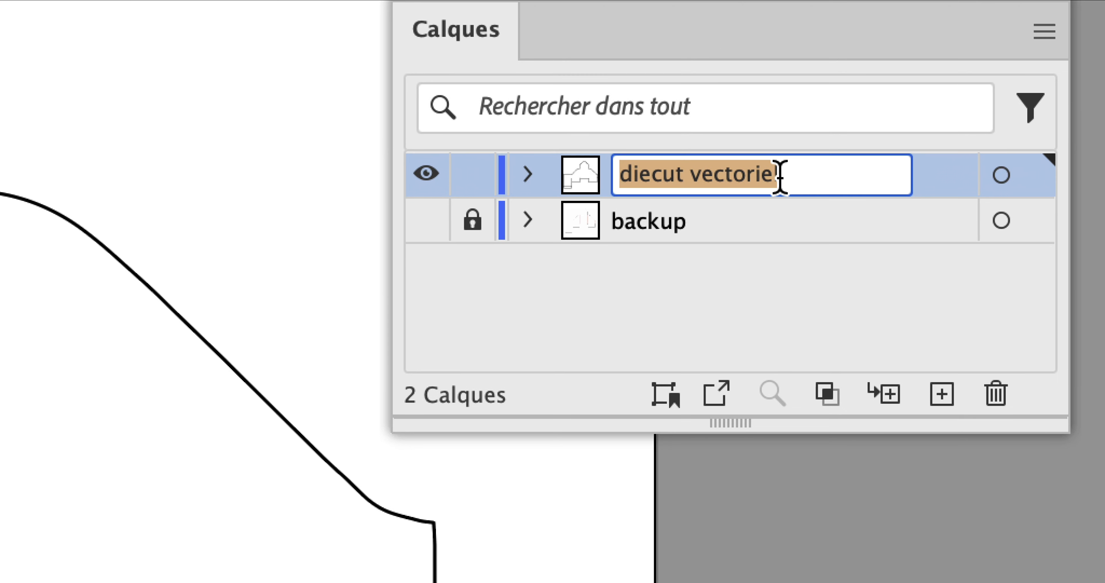
{"action": "left_click", "coordinate": [788, 176]}
{"action": "type", "text": "CUT"}
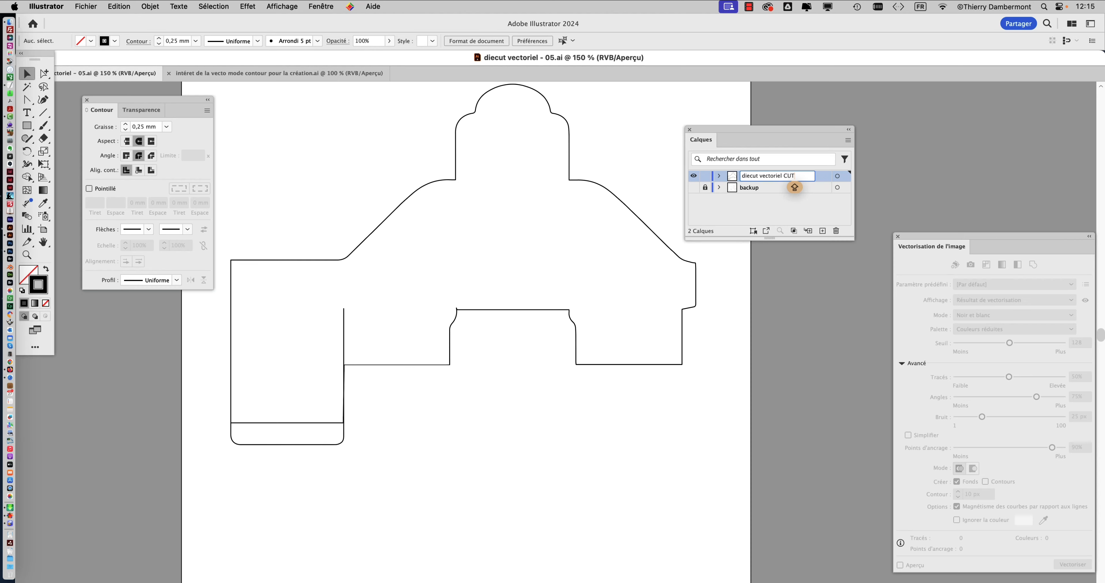
{"action": "key", "text": "Return"}
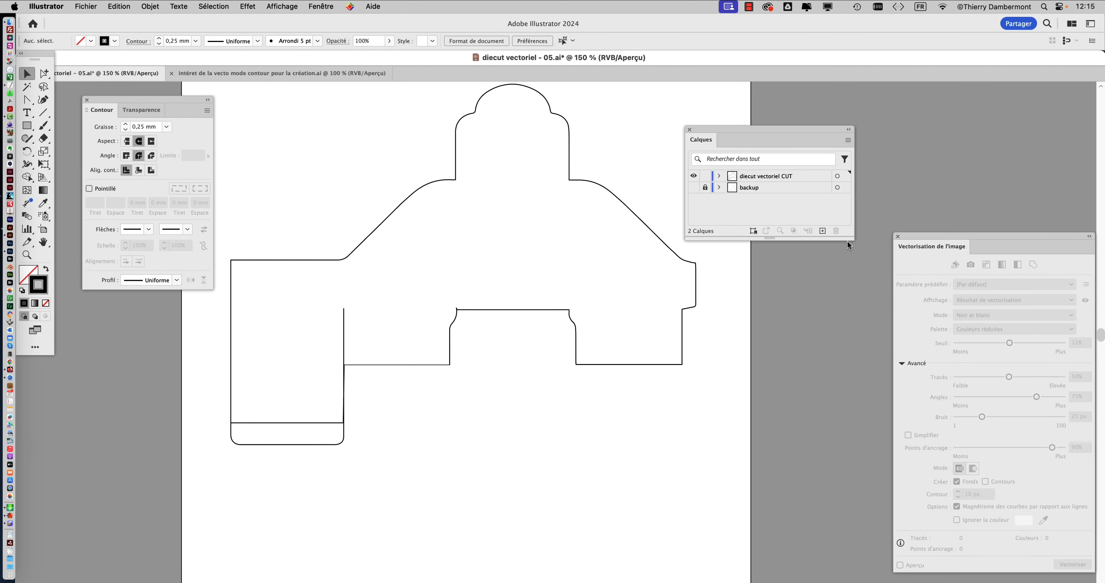
Enlarge the Calques panel and add a new top layer named with a copy of the "diecut vectoriel CUT" layer's name.
{"action": "left_click_drag", "start_coordinate": [850, 240], "coordinate": [851, 272]}
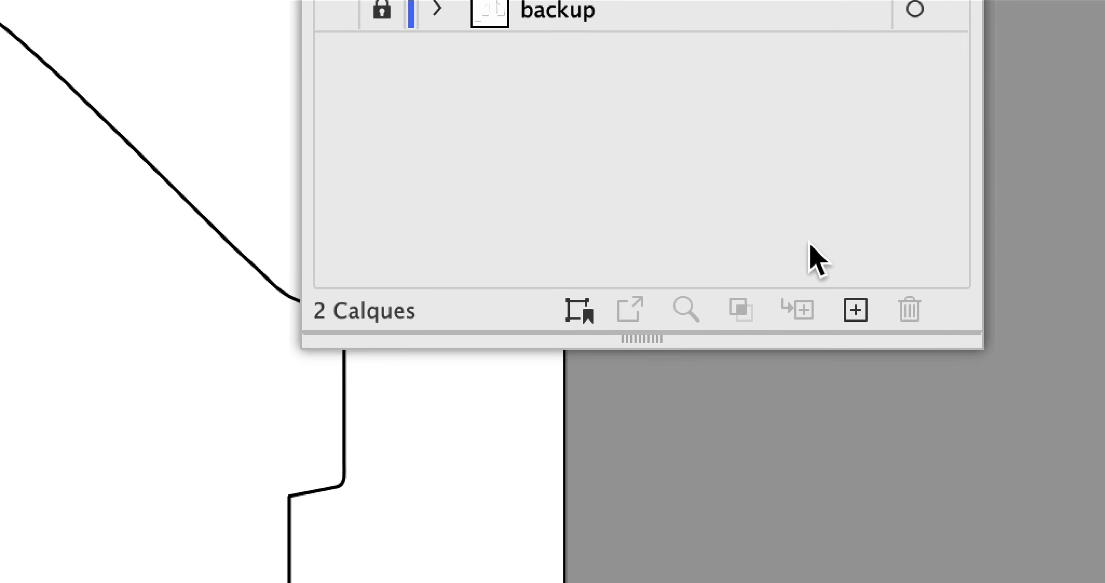
{"action": "left_click", "coordinate": [886, 339]}
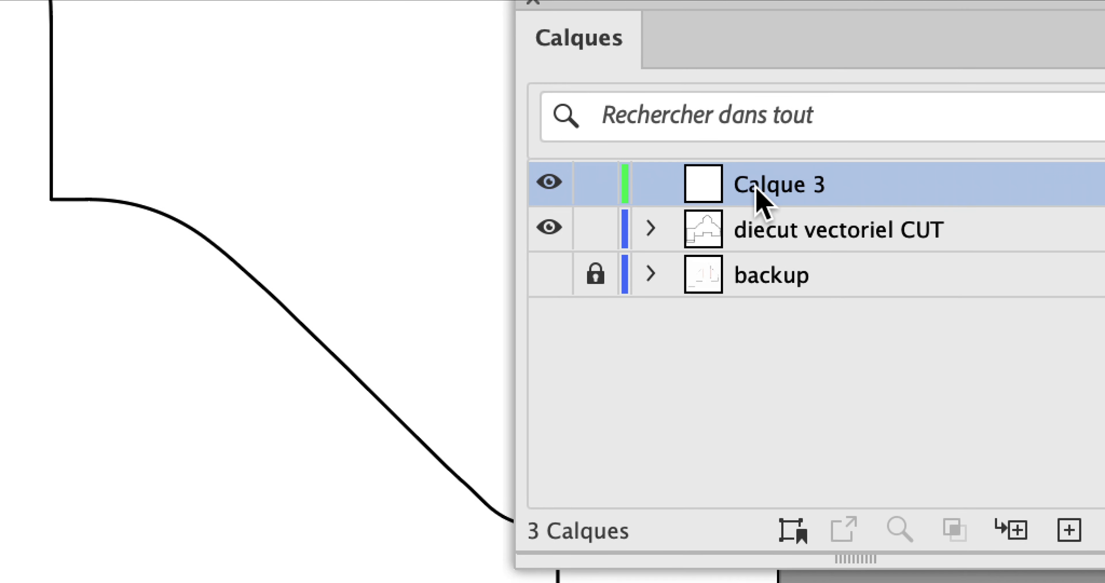
{"action": "double_click", "coordinate": [772, 221]}
{"action": "key", "text": "super+c"}
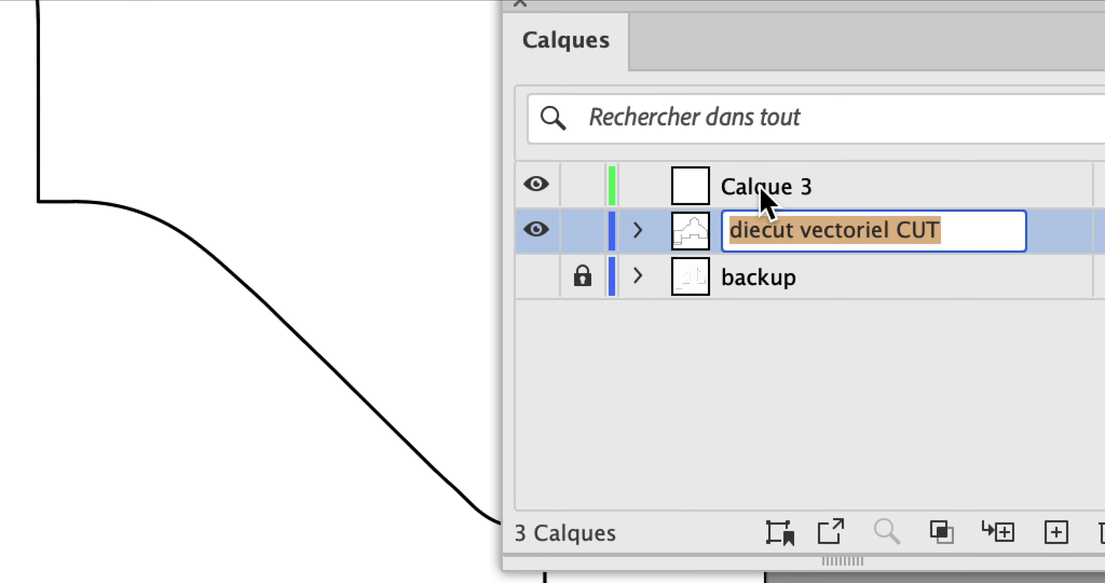
{"action": "left_click", "coordinate": [759, 167]}
{"action": "double_click", "coordinate": [765, 169]}
{"action": "key", "text": "super+v"}
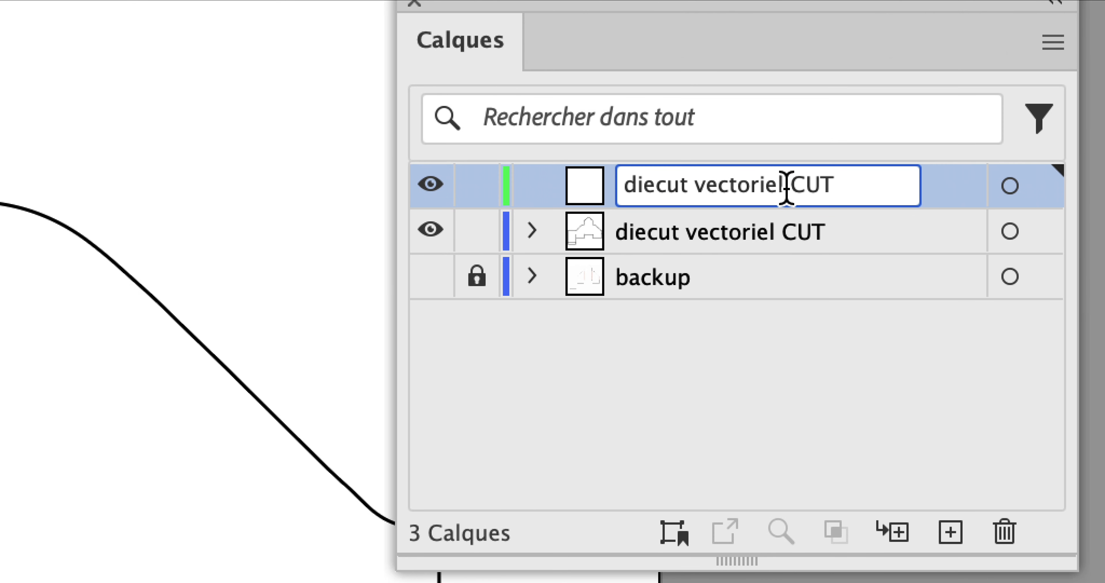
Replace CUT in the new layer's name so that it reads "diecut vectoriel CREASE (rainage)".
{"action": "left_click_drag", "start_coordinate": [803, 186], "coordinate": [853, 188]}
{"action": "type", "text": "CER"}
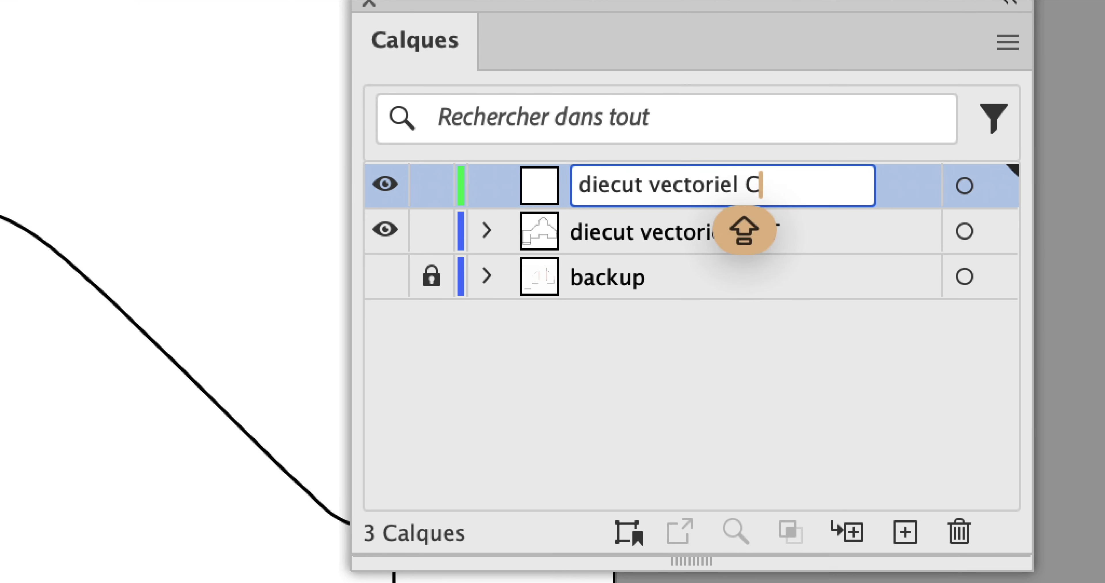
{"action": "key", "text": "BackSpace"}
{"action": "key", "text": "BackSpace"}
{"action": "type", "text": "RASE"}
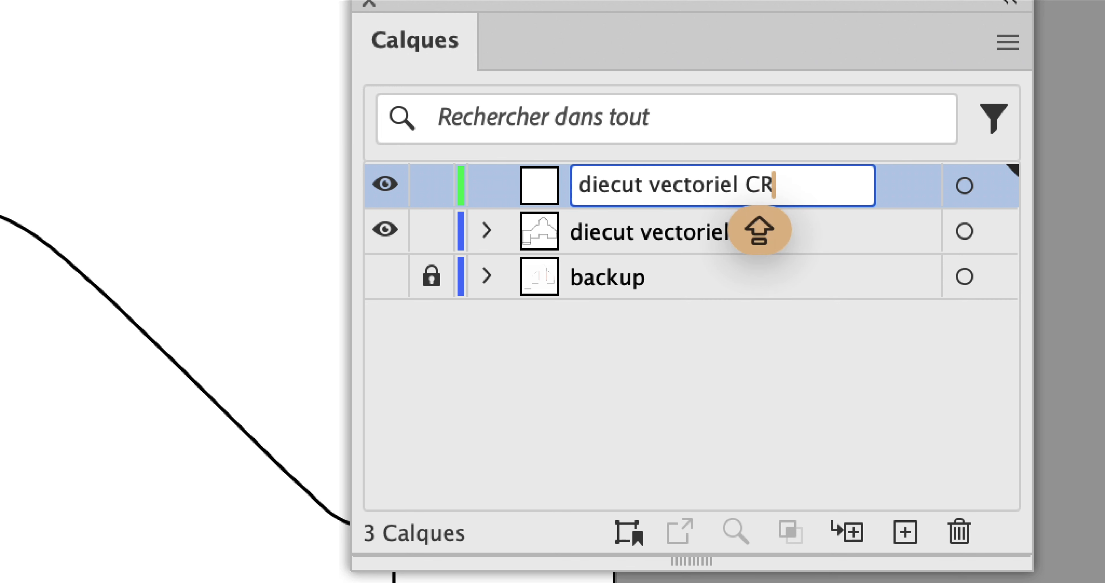
{"action": "key", "text": "BackSpace"}
{"action": "key", "text": "BackSpace"}
{"action": "key", "text": "BackSpace"}
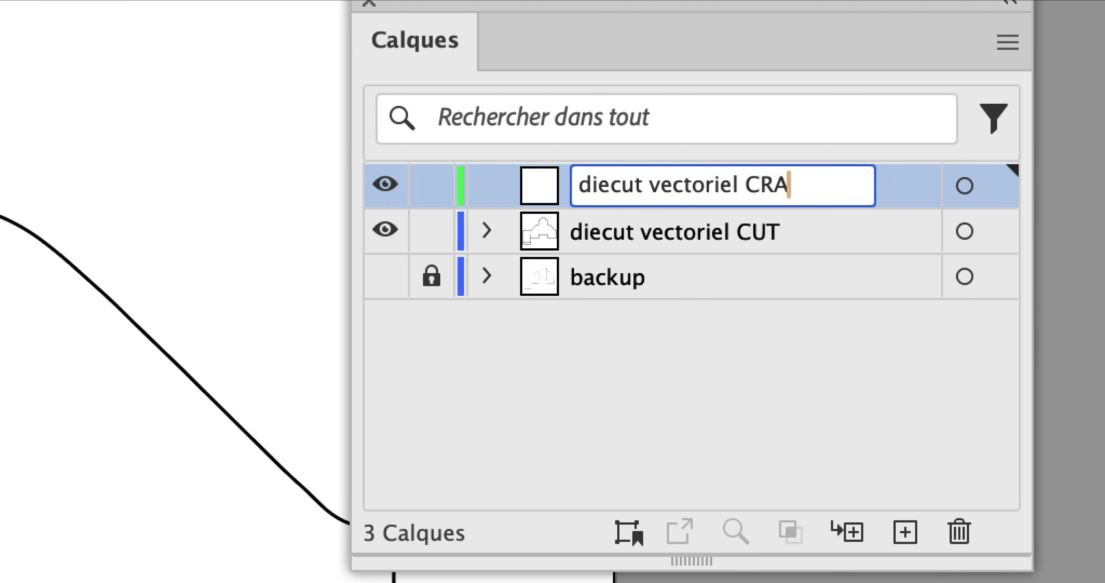
{"action": "type", "text": "EASE"}
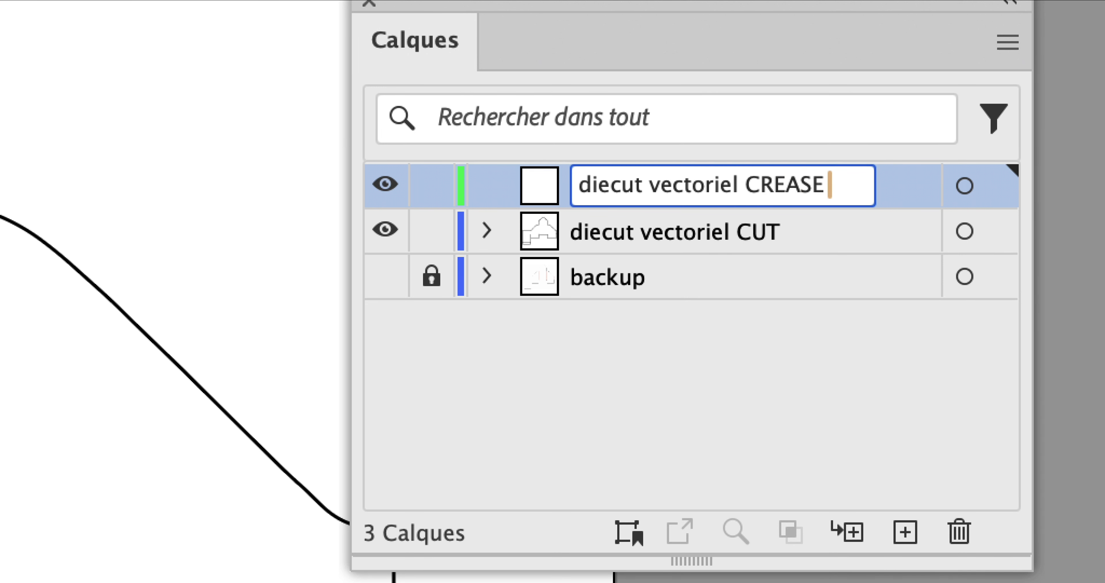
{"action": "type", "text": " (rainage)"}
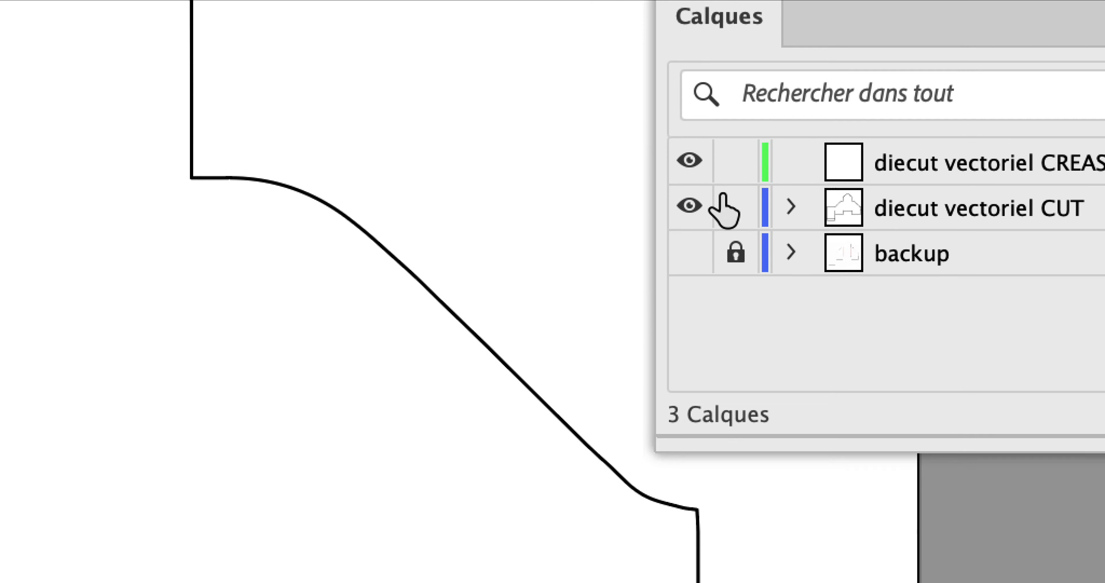
Lock the diecut vectoriel CUT layer and make the diecut vectoriel CREASE (rainage) layer active, repositioning the floating panels.
{"action": "left_click", "coordinate": [723, 201]}
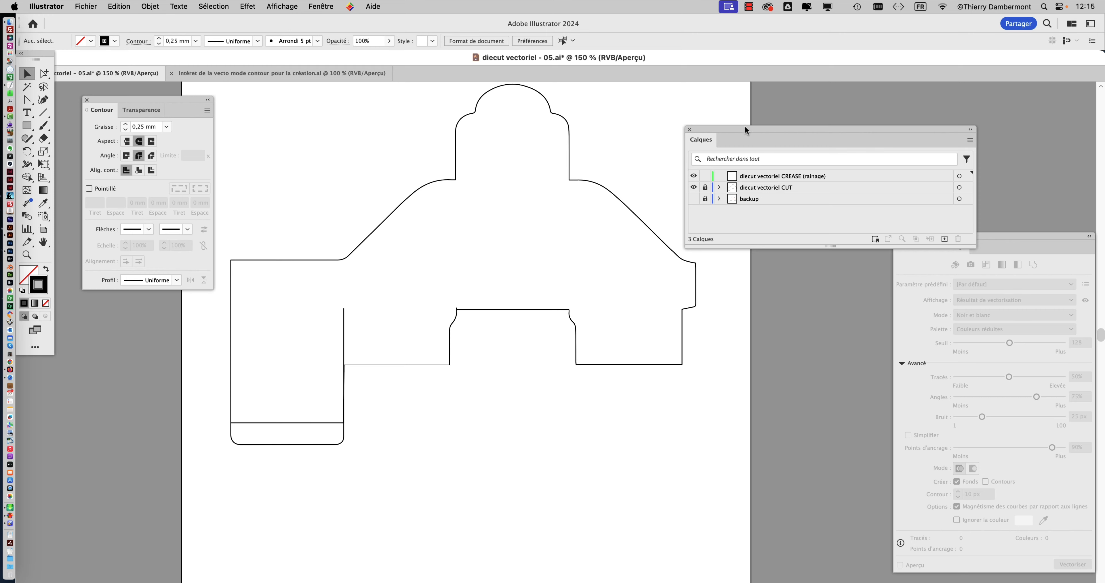
{"action": "left_click_drag", "start_coordinate": [744, 126], "coordinate": [779, 111]}
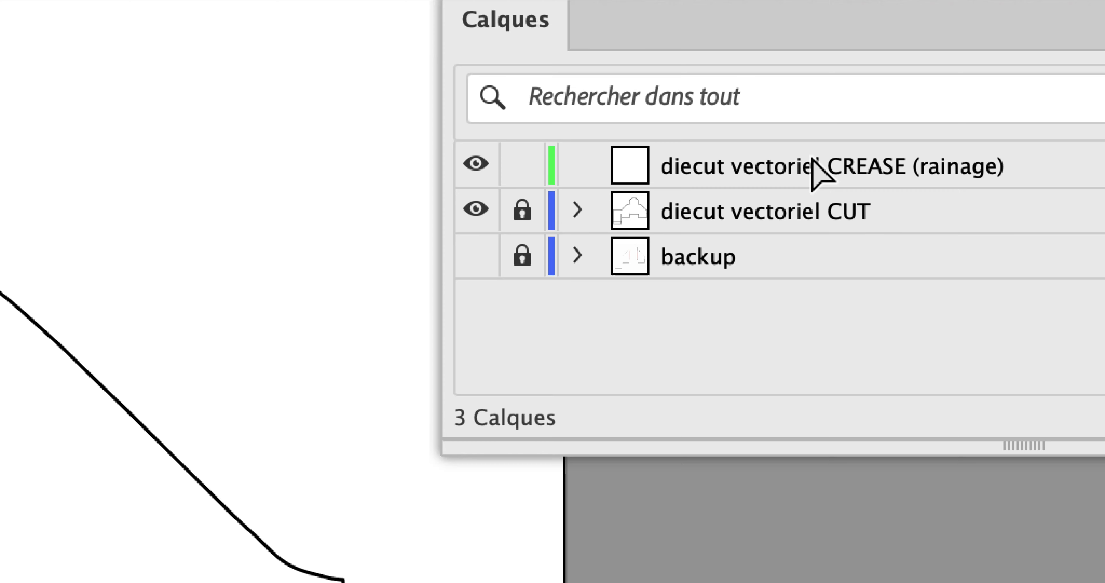
{"action": "left_click", "coordinate": [815, 158]}
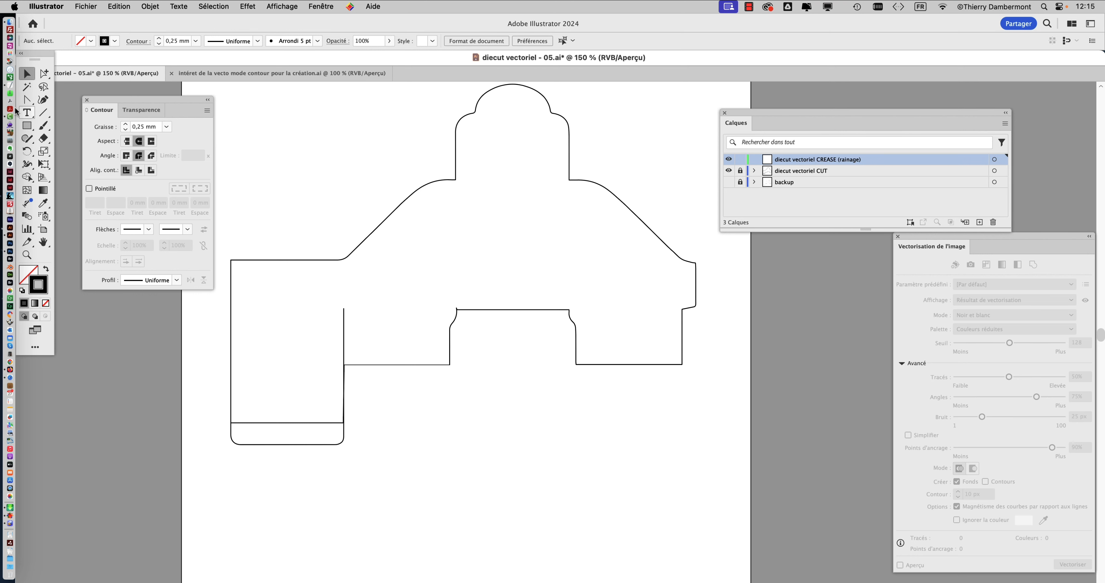
{"action": "left_click_drag", "start_coordinate": [37, 57], "coordinate": [269, 119]}
{"action": "left_click_drag", "start_coordinate": [187, 102], "coordinate": [157, 295]}
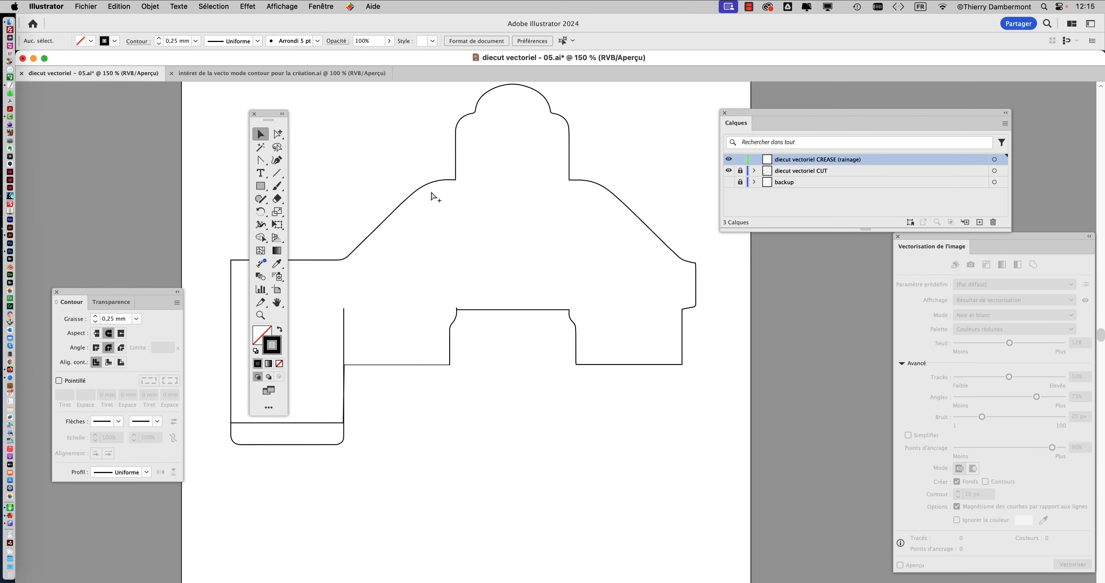
Switch to Finder, preview die-cut-presentoir.jpg to examine where its red crease lines run, and return to Illustrator.
{"action": "key", "text": "super+Tab"}
{"action": "left_click", "coordinate": [453, 298]}
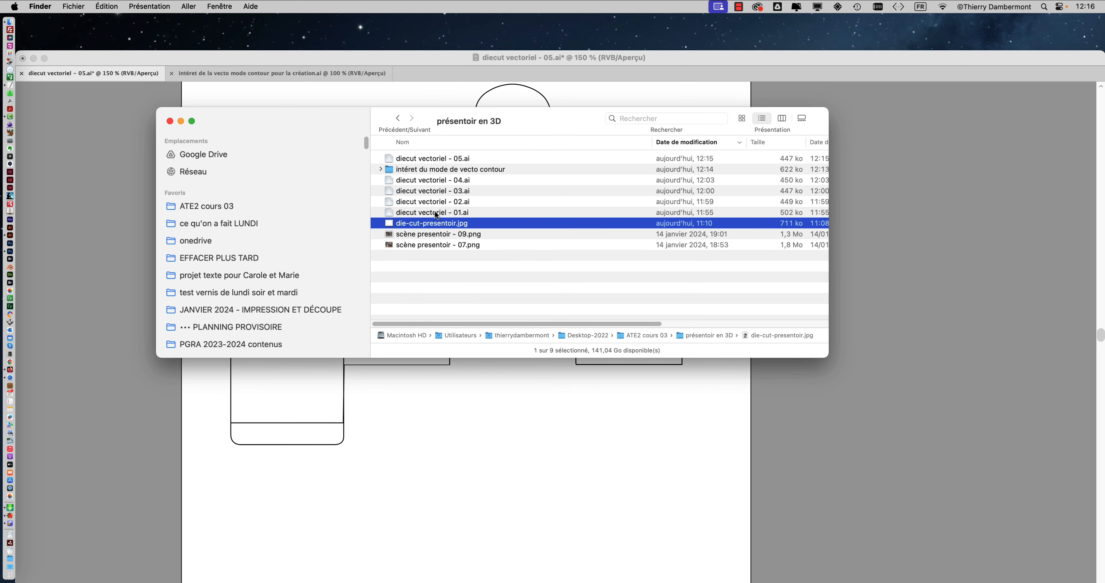
{"action": "key", "text": "space"}
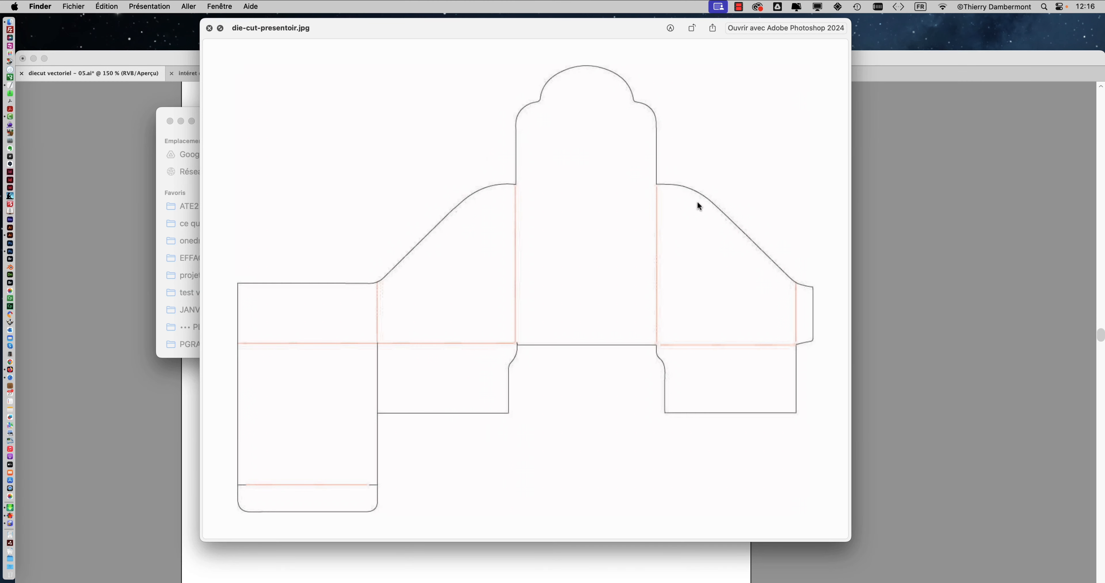
{"action": "key", "text": "super+Tab"}
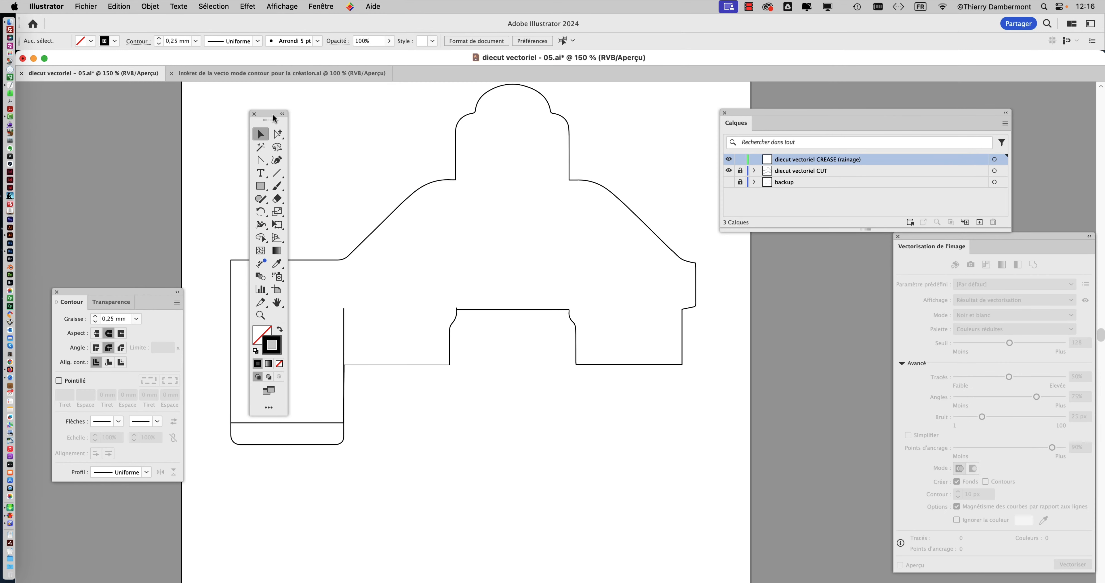
Draw a vertical crease line about 48 mm long with the Line Segment tool, from the left shoulder corner down to the notch below.
{"action": "left_click_drag", "start_coordinate": [275, 120], "coordinate": [159, 98]}
{"action": "left_click_drag", "start_coordinate": [324, 396], "coordinate": [419, 347]}
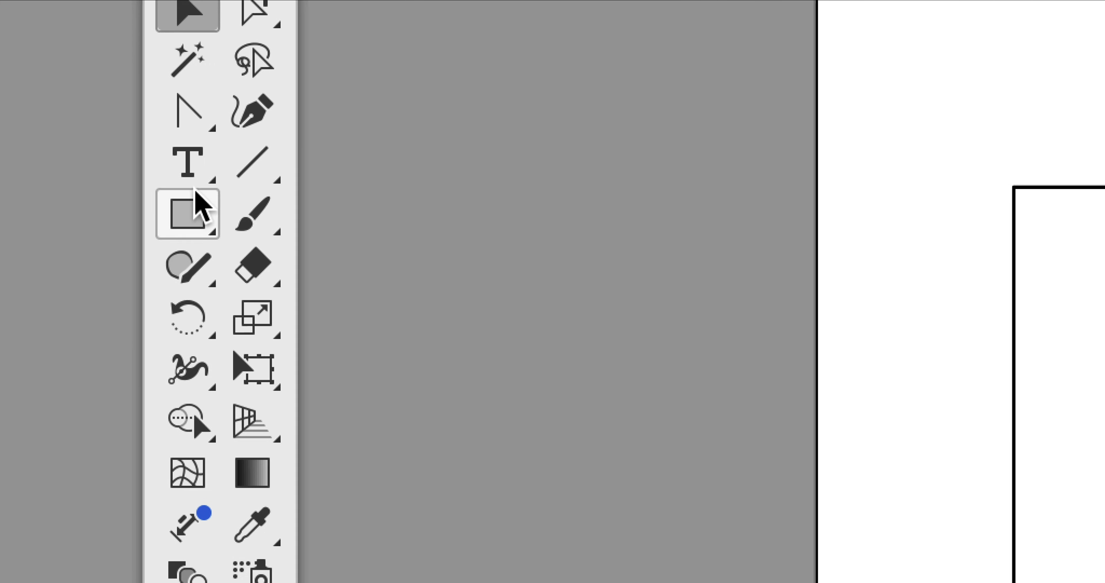
{"action": "left_click", "coordinate": [249, 169]}
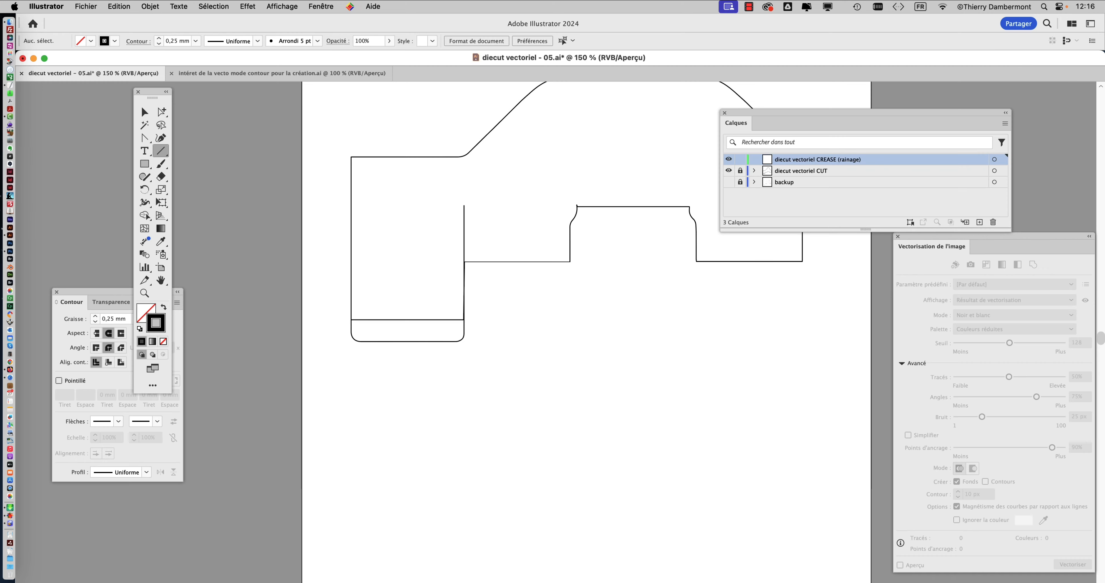
{"action": "scroll", "coordinate": [596, 193], "scroll_direction": "up", "scroll_amount": 5}
{"action": "scroll", "coordinate": [596, 193], "scroll_direction": "right", "scroll_amount": 5}
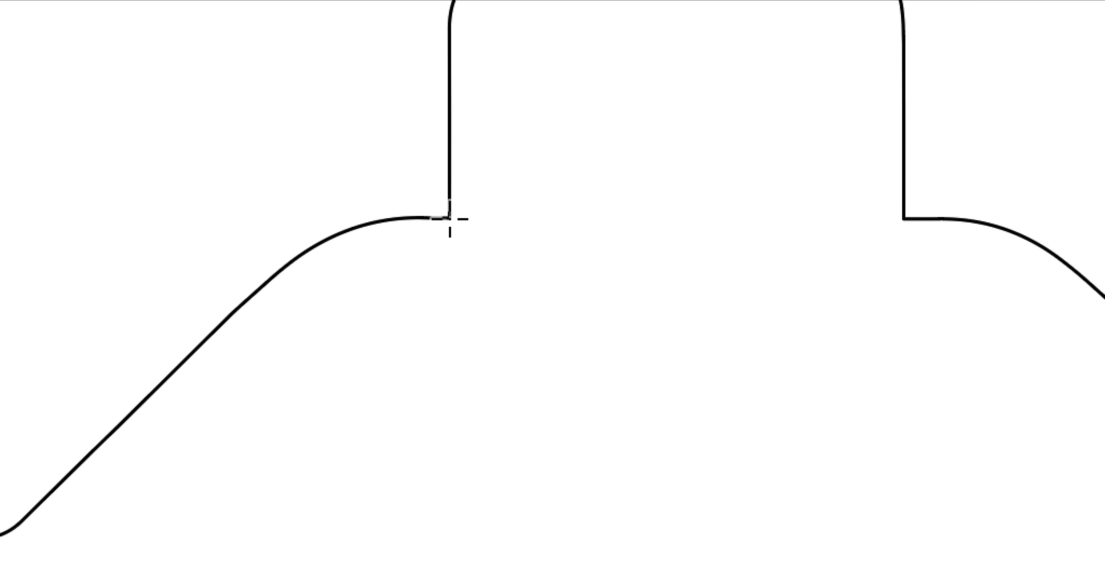
{"action": "left_click_drag", "start_coordinate": [450, 219], "coordinate": [468, 582]}
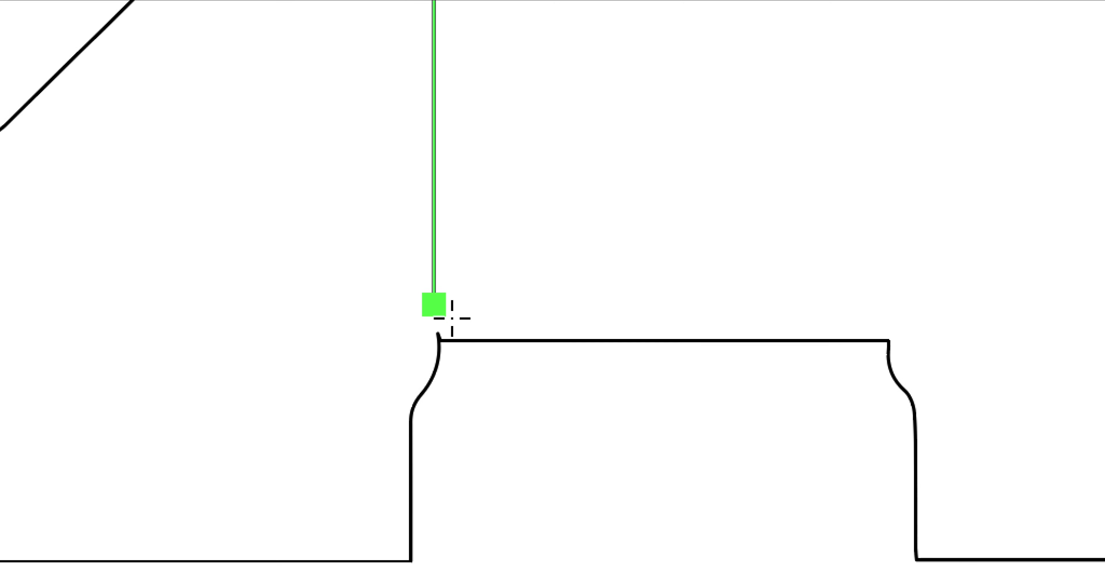
{"action": "mouse_move", "coordinate": [451, 318]}
{"action": "left_mouse_down"}
{"action": "mouse_move", "coordinate": [452, 346]}
{"action": "mouse_move", "coordinate": [452, 324]}
{"action": "left_mouse_up"}
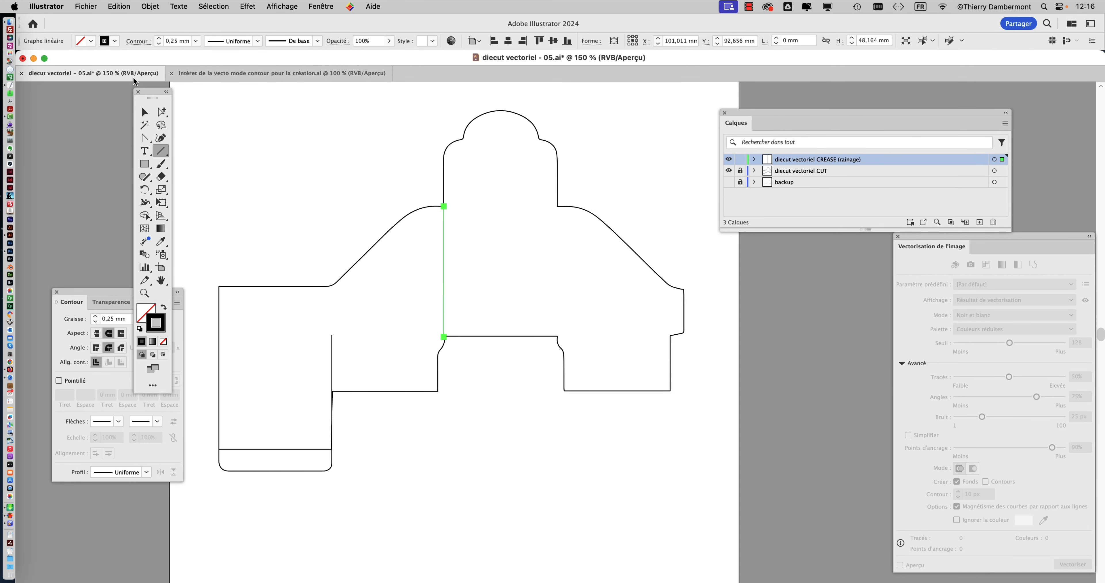
Arrange the tools and Contour panels side by side so that both are fully visible.
{"action": "left_click_drag", "start_coordinate": [151, 92], "coordinate": [84, 83]}
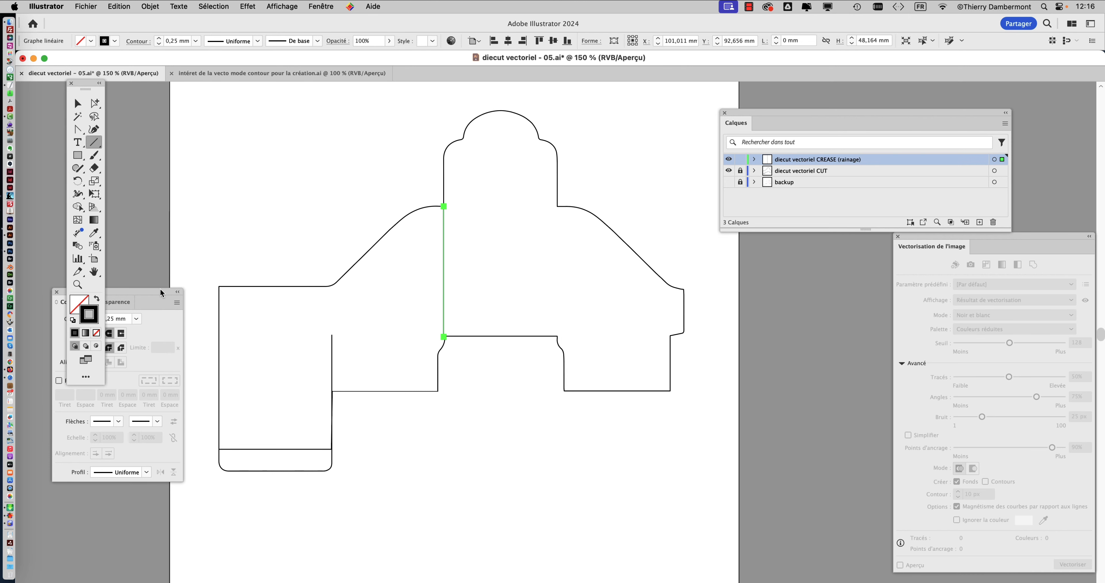
{"action": "left_click_drag", "start_coordinate": [160, 293], "coordinate": [219, 90]}
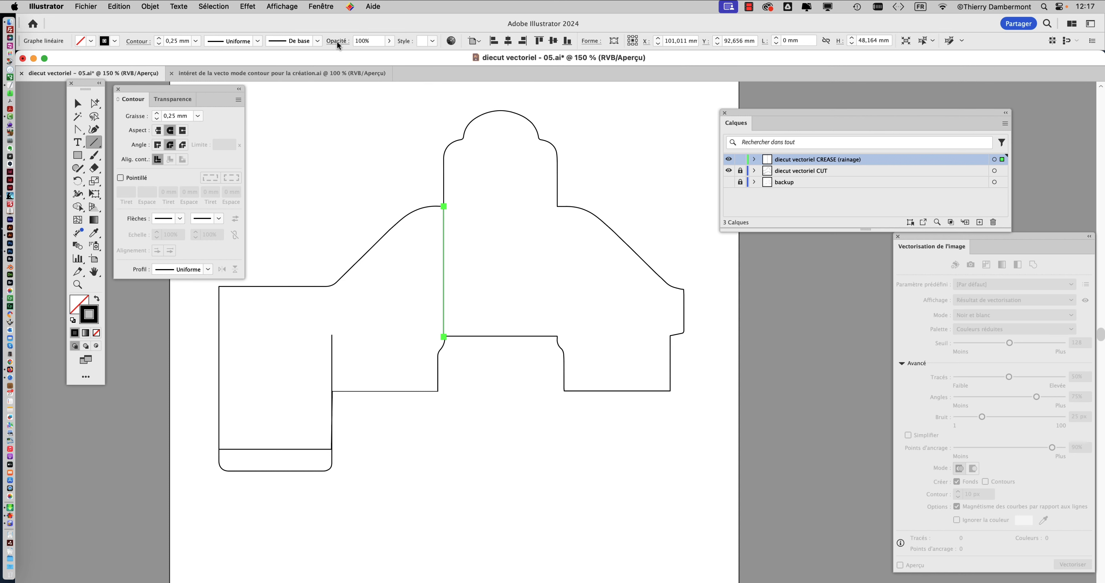
Open the swatches and set the vertical crease line's stroke colour to red, leaving the line deselected.
{"action": "left_click", "coordinate": [316, 6]}
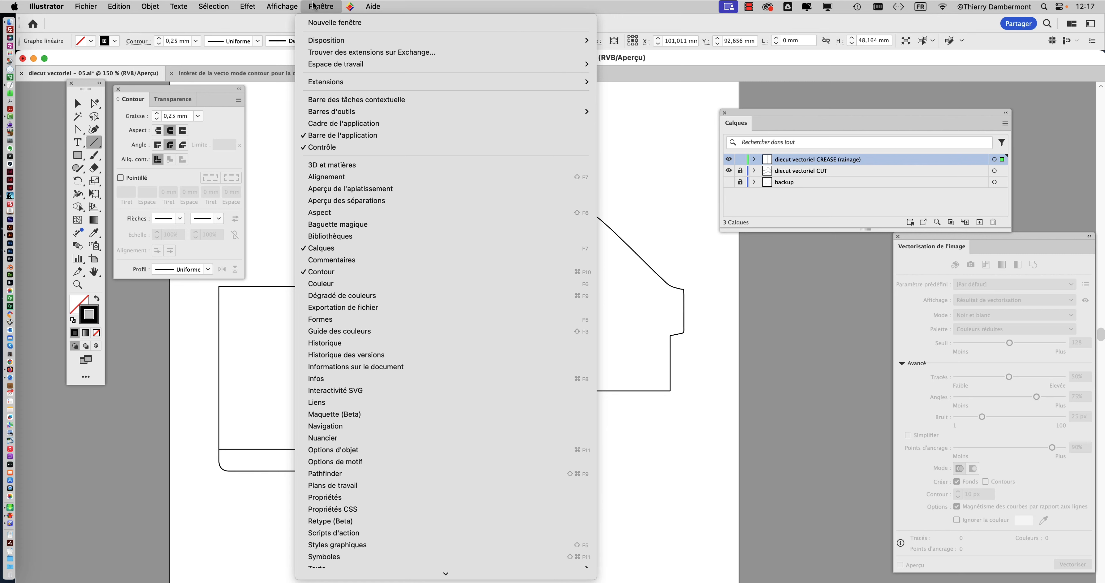
{"action": "left_click", "coordinate": [356, 438]}
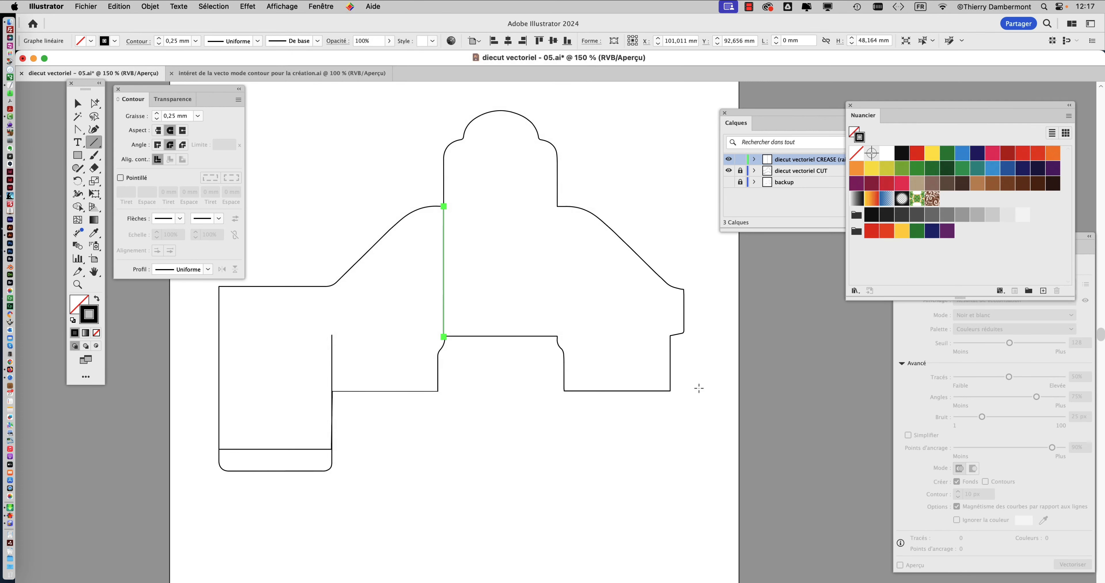
{"action": "left_click_drag", "start_coordinate": [868, 105], "coordinate": [525, 167]}
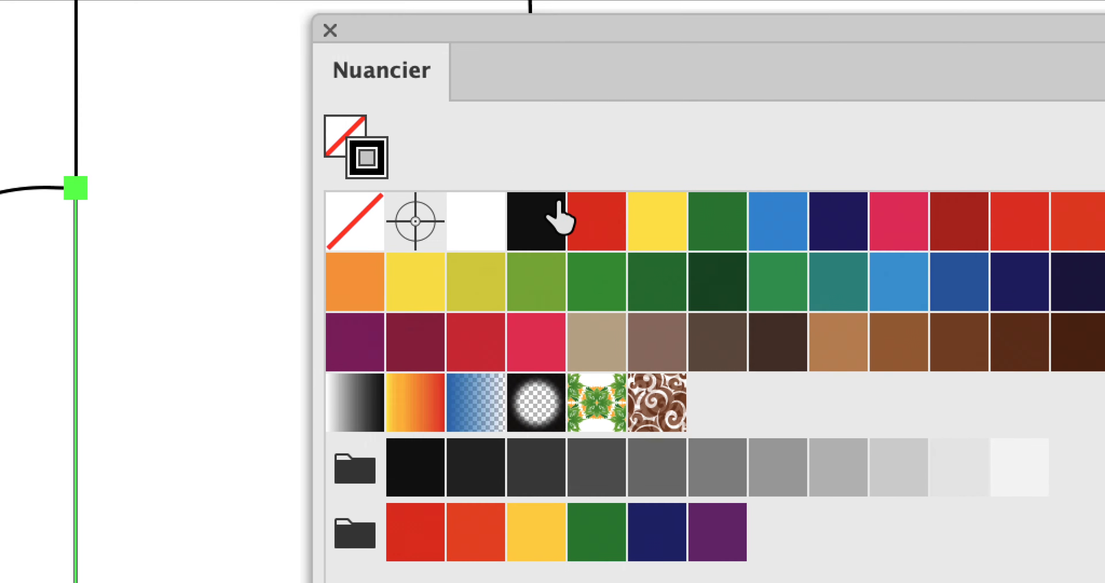
{"action": "left_click", "coordinate": [570, 217]}
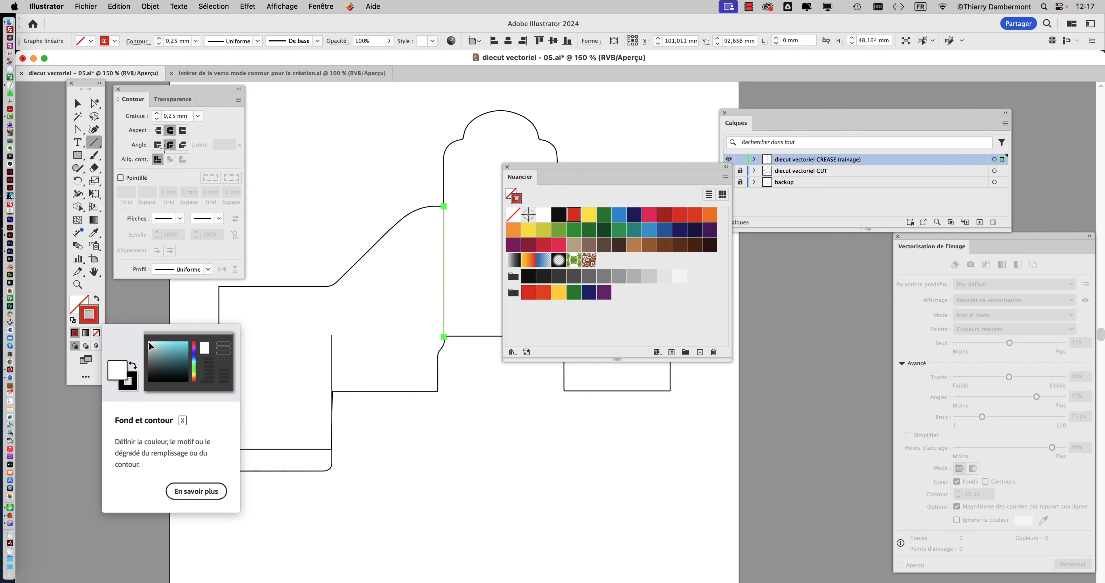
{"action": "key", "text": "v"}
{"action": "left_click", "coordinate": [487, 170]}
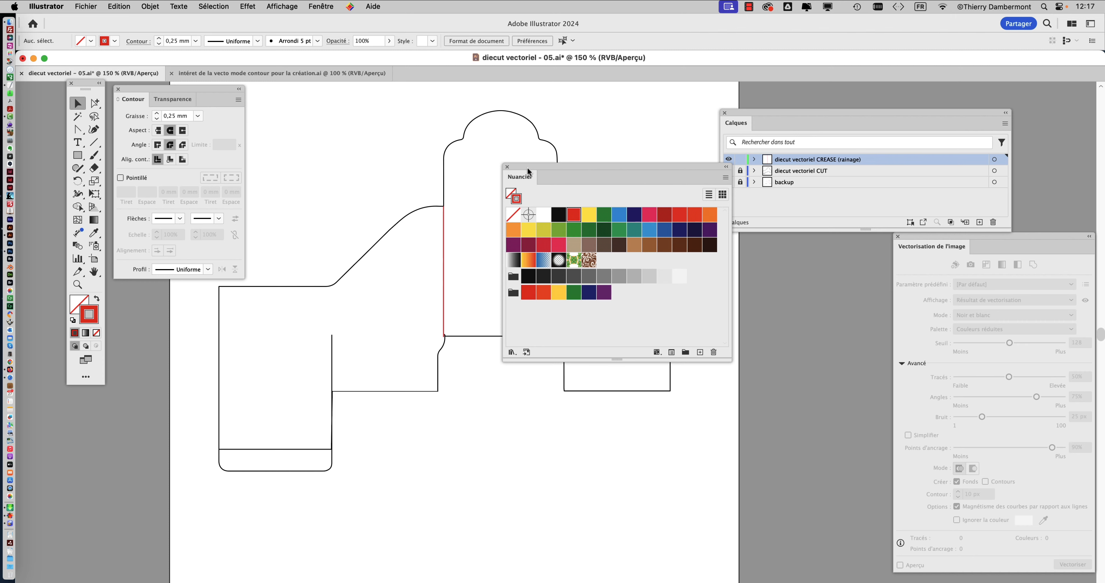
Duplicate the red vertical crease line across to the opposite shoulder corner, clearing the swatches out of the way first.
{"action": "left_click_drag", "start_coordinate": [528, 171], "coordinate": [649, 168]}
{"action": "scroll", "coordinate": [486, 251], "scroll_direction": "up", "scroll_amount": 1}
{"action": "left_click_drag", "start_coordinate": [486, 249], "coordinate": [372, 269]}
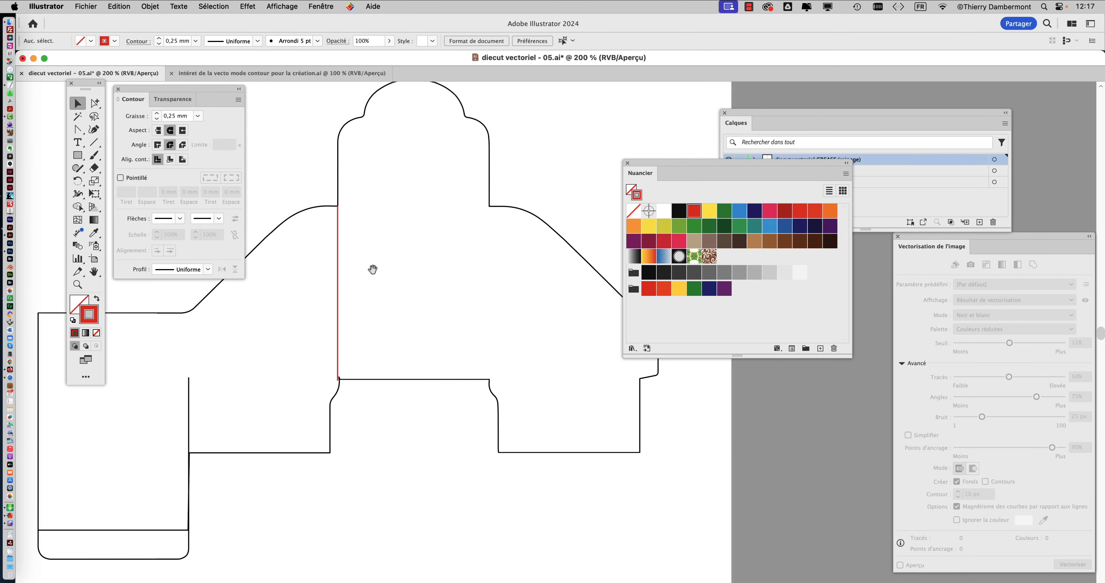
{"action": "scroll", "coordinate": [372, 269], "scroll_direction": "up", "scroll_amount": 1}
{"action": "left_click", "coordinate": [318, 235]}
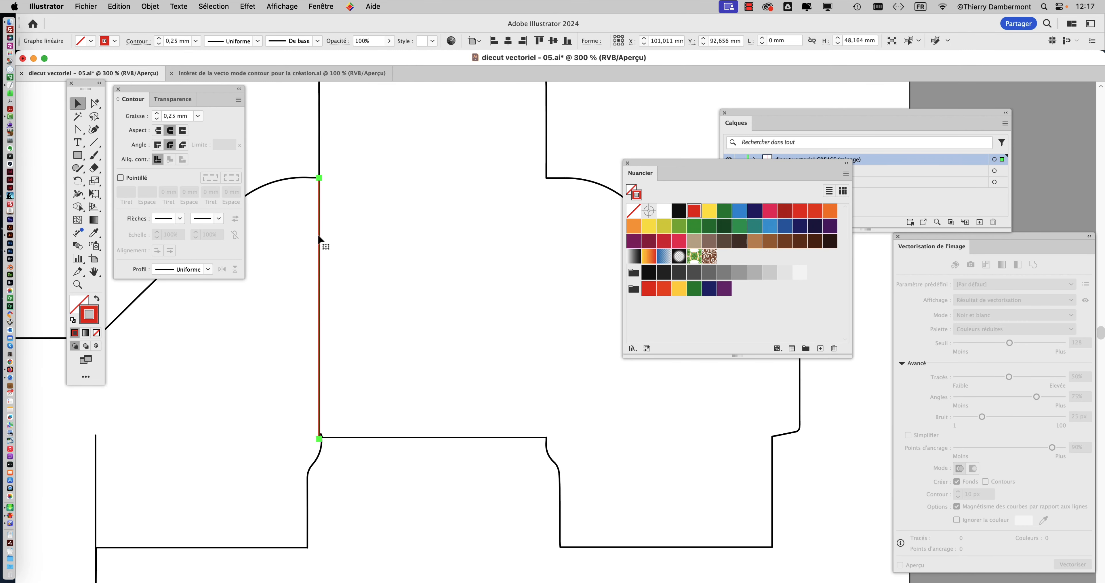
{"action": "left_click_drag", "start_coordinate": [317, 235], "coordinate": [545, 257]}
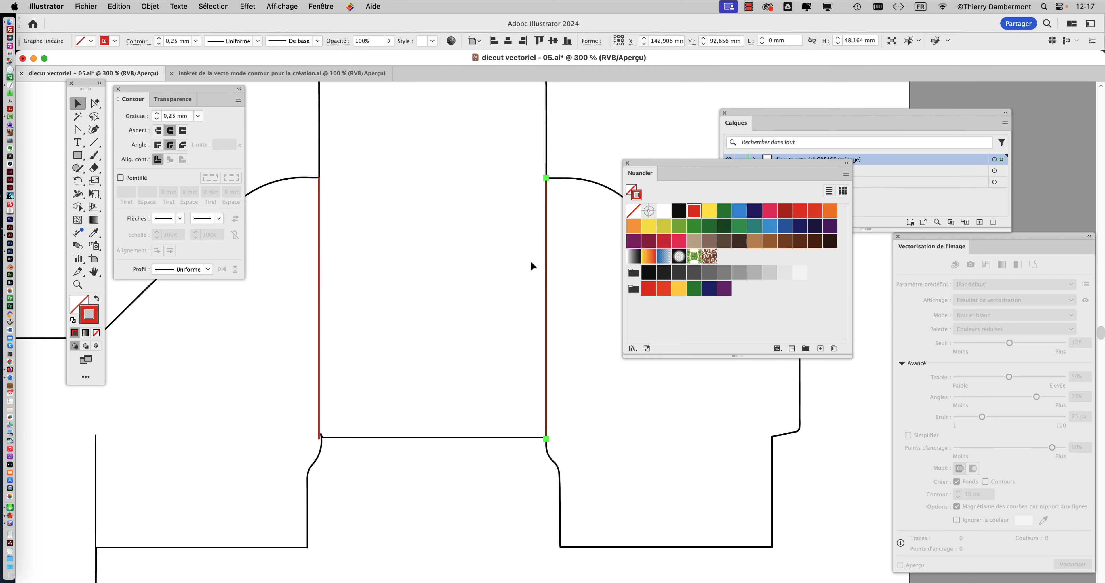
{"action": "left_click", "coordinate": [498, 274]}
{"action": "scroll", "coordinate": [481, 319], "scroll_direction": "down", "scroll_amount": 2}
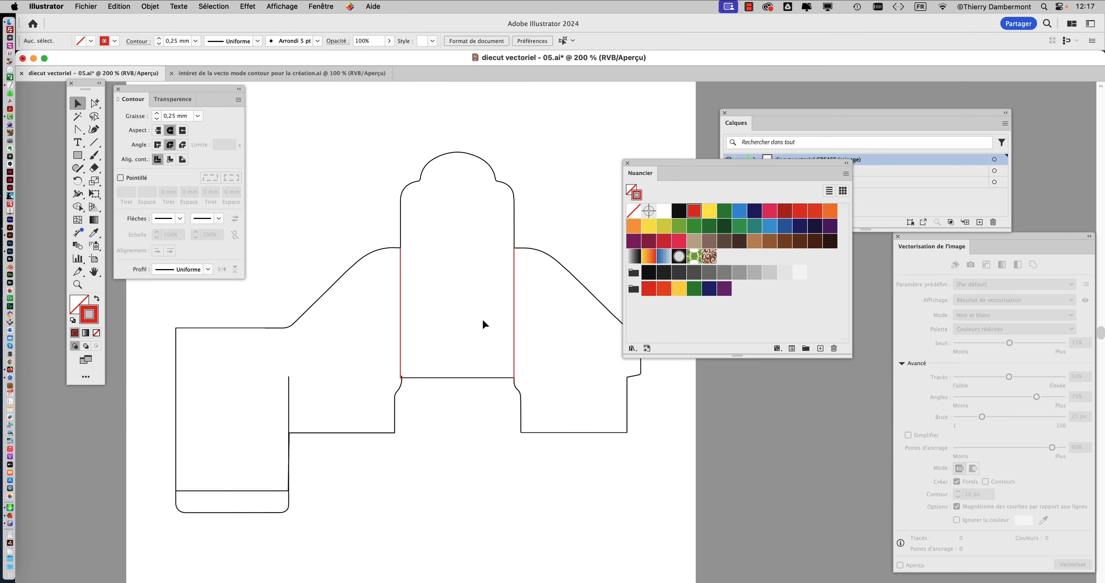
Load the Roland Color System Library swatches, enlarge the palette to examine its colours, and close it.
{"action": "left_click_drag", "start_coordinate": [648, 163], "coordinate": [733, 283]}
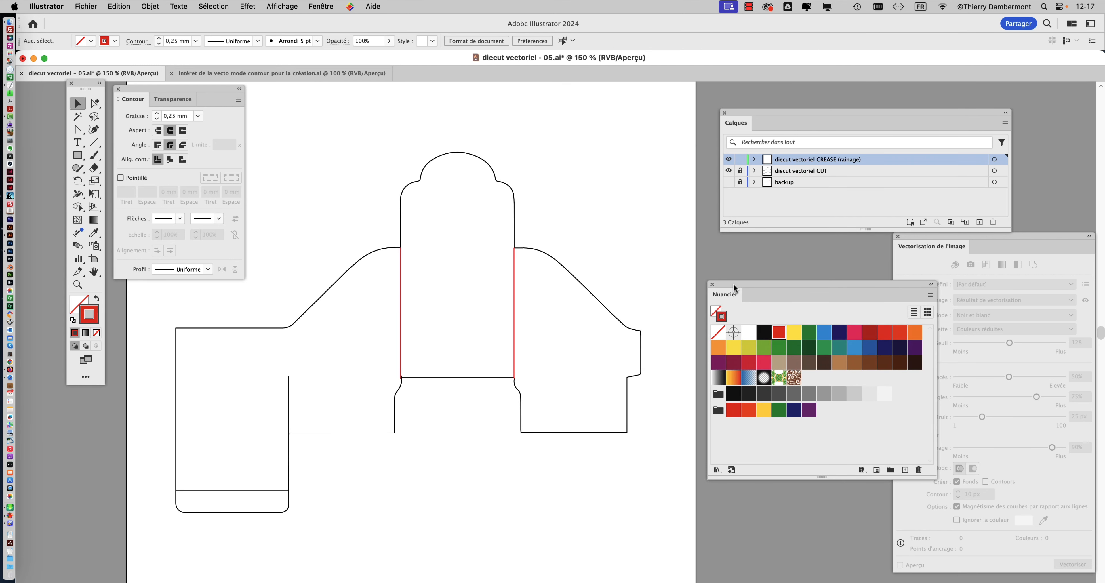
{"action": "scroll", "coordinate": [497, 214], "scroll_direction": "down", "scroll_amount": 3}
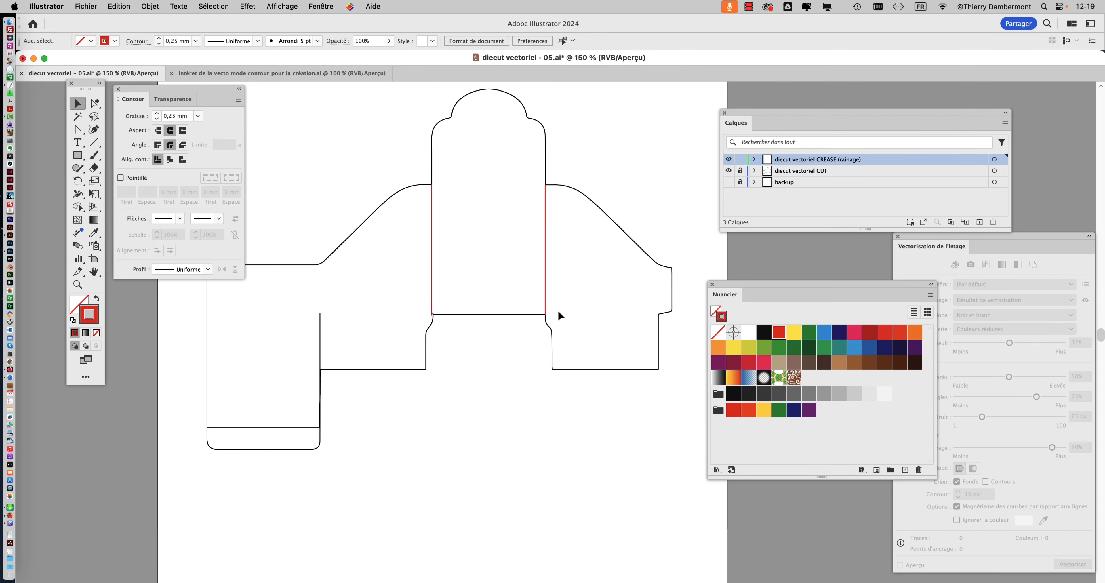
{"action": "left_click_drag", "start_coordinate": [488, 266], "coordinate": [470, 371]}
{"action": "left_click", "coordinate": [716, 469]}
{"action": "left_click", "coordinate": [707, 460]}
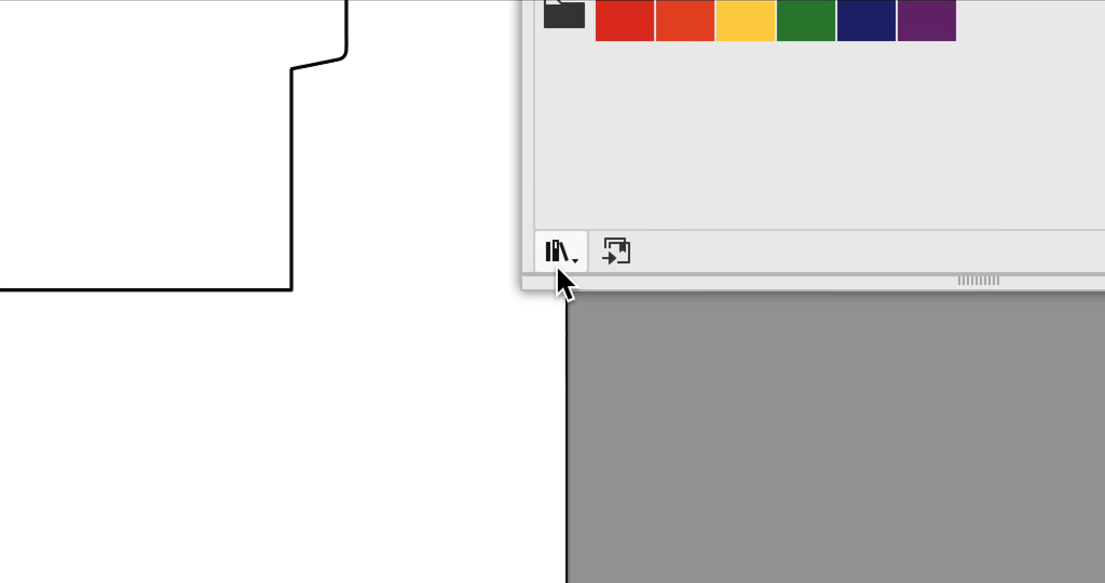
{"action": "left_click", "coordinate": [557, 257]}
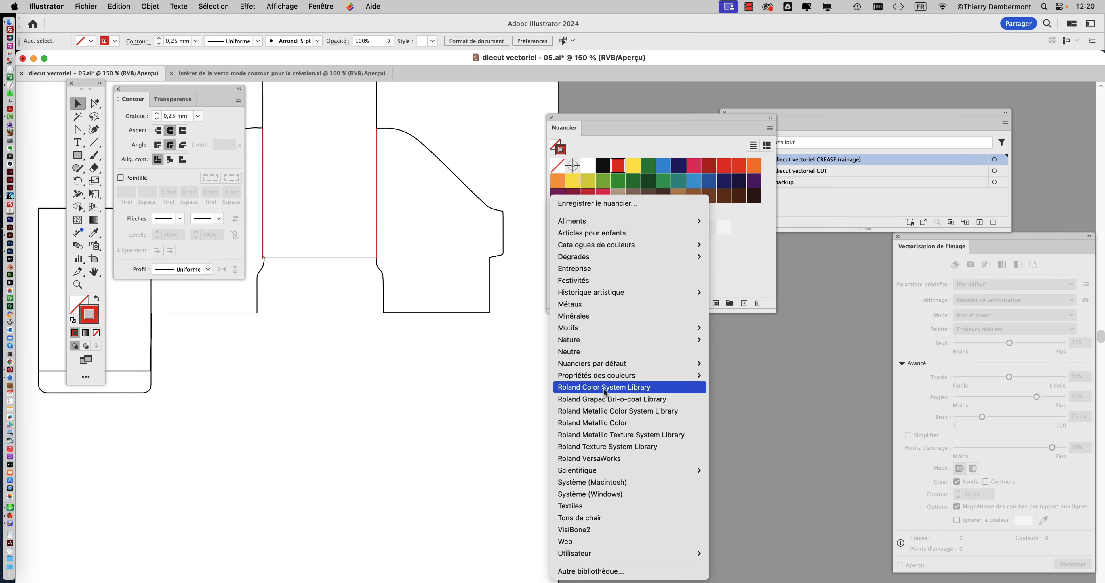
{"action": "left_click", "coordinate": [603, 387]}
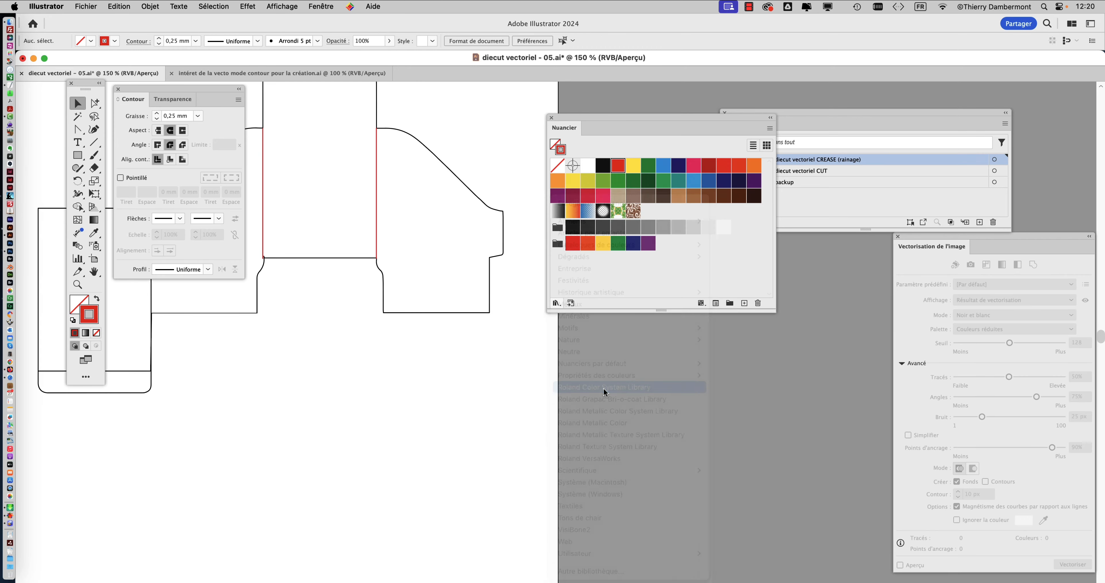
{"action": "left_click_drag", "start_coordinate": [624, 352], "coordinate": [646, 495]}
{"action": "left_click_drag", "start_coordinate": [599, 120], "coordinate": [746, 284]}
{"action": "left_click_drag", "start_coordinate": [597, 271], "coordinate": [625, 104]}
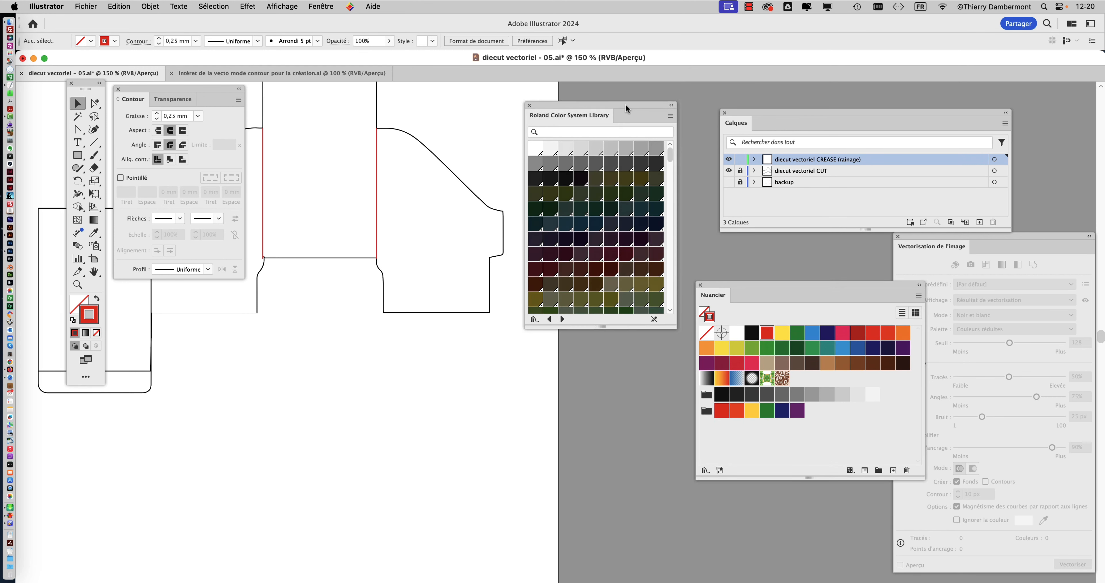
{"action": "left_click_drag", "start_coordinate": [672, 333], "coordinate": [673, 508]}
{"action": "left_click", "coordinate": [526, 114]}
{"action": "left_click_drag", "start_coordinate": [722, 288], "coordinate": [592, 110]}
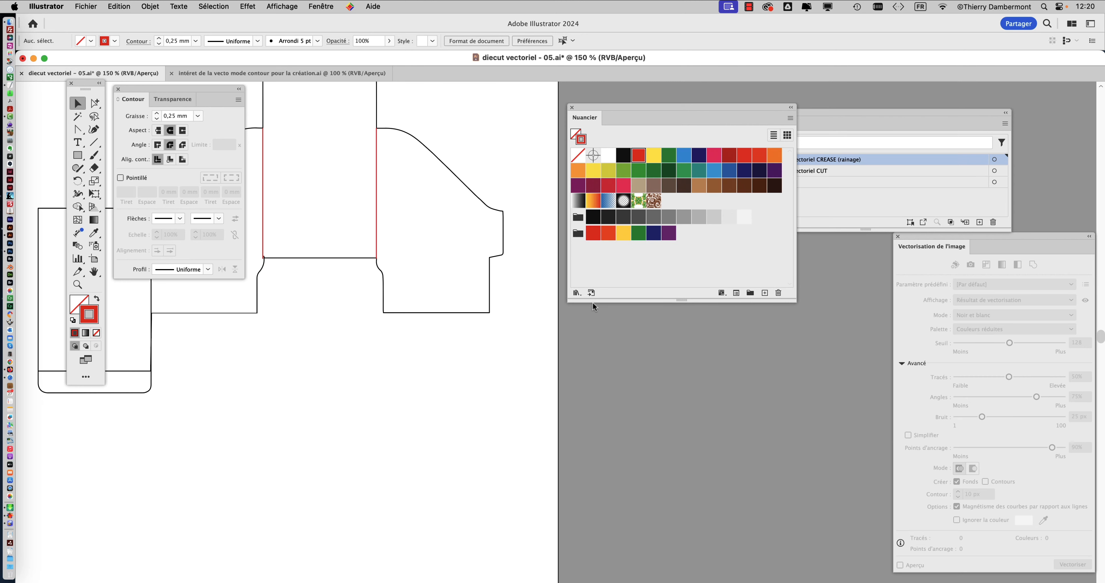
Load the Roland VersaWorks swatch library, dock Nuancier above Calques, enlarge the library to examine its special colours, and close it.
{"action": "left_click", "coordinate": [577, 294]}
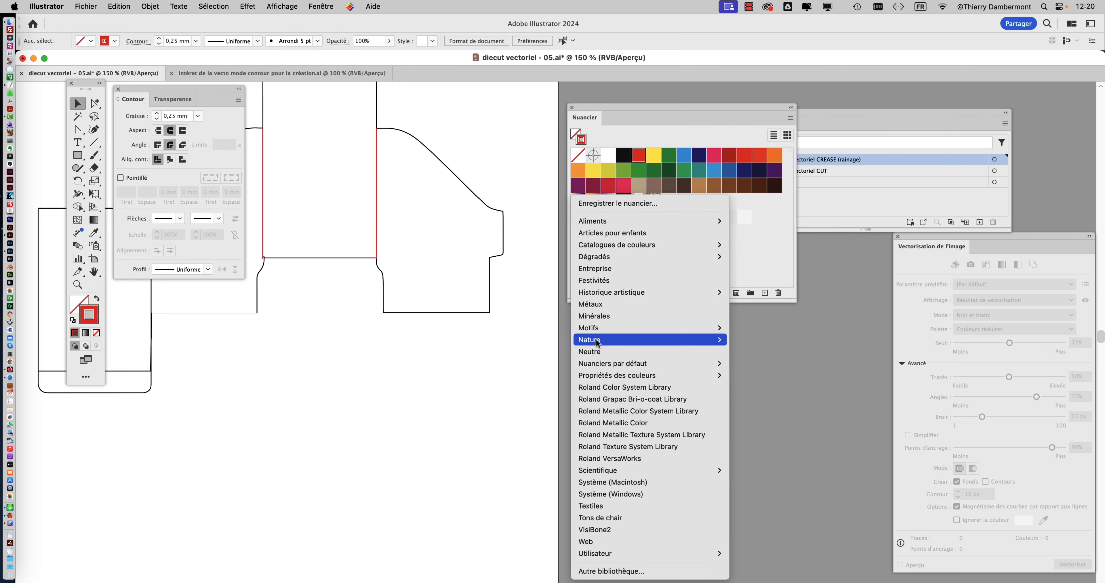
{"action": "mouse_move", "coordinate": [601, 363]}
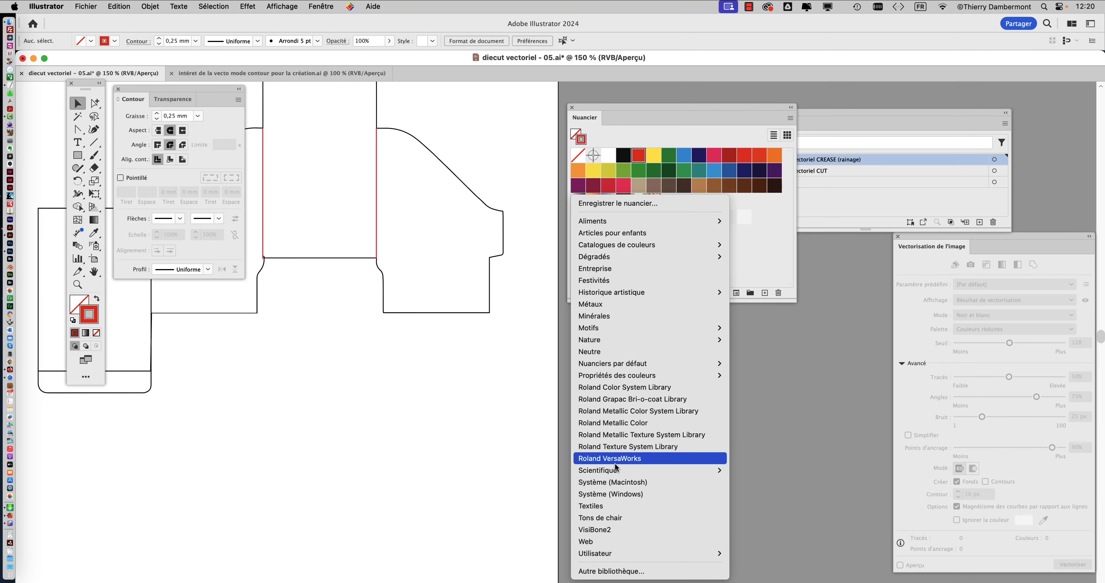
{"action": "left_click", "coordinate": [611, 440]}
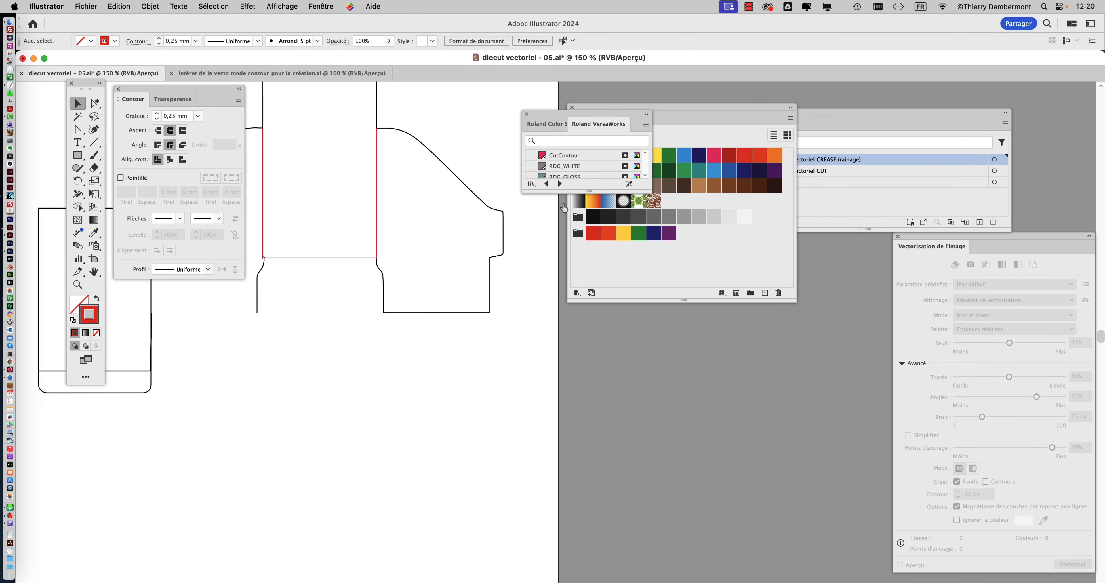
{"action": "left_click_drag", "start_coordinate": [657, 107], "coordinate": [785, 110]}
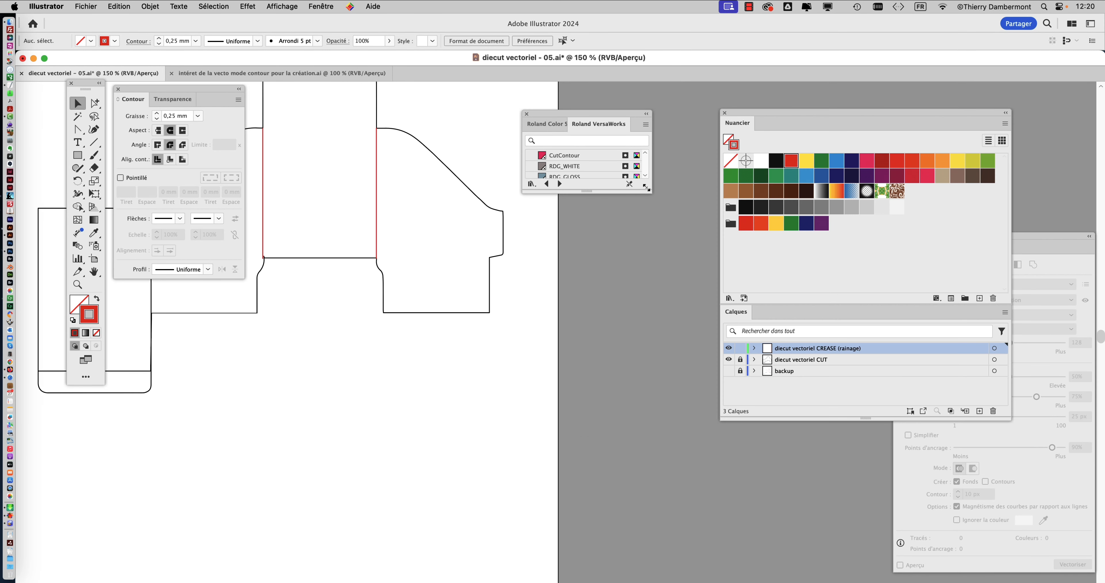
{"action": "left_click_drag", "start_coordinate": [549, 124], "coordinate": [524, 340]}
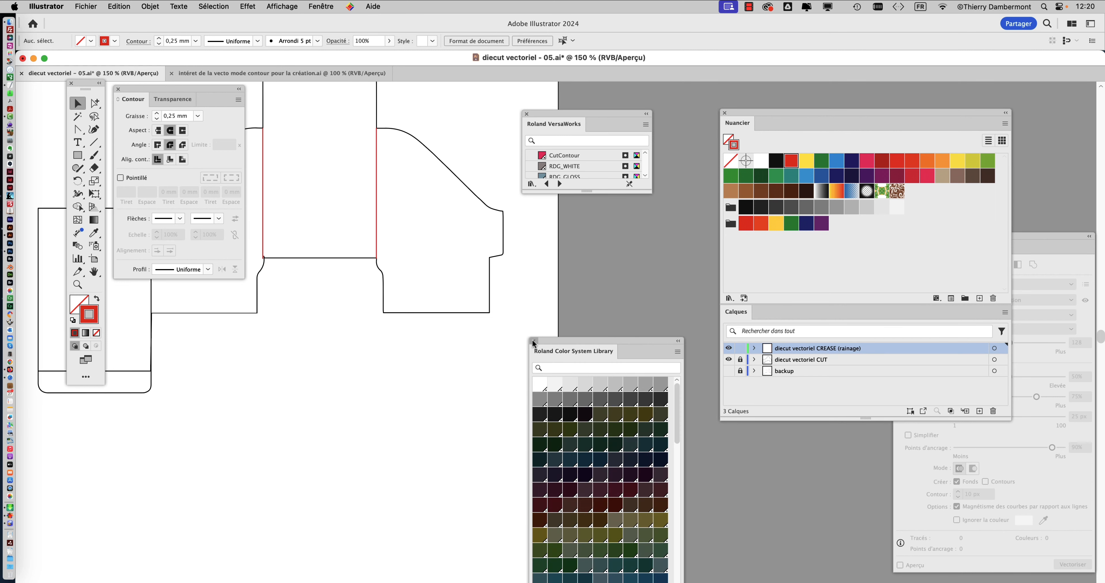
{"action": "left_click", "coordinate": [533, 340]}
{"action": "left_click_drag", "start_coordinate": [651, 192], "coordinate": [661, 281]}
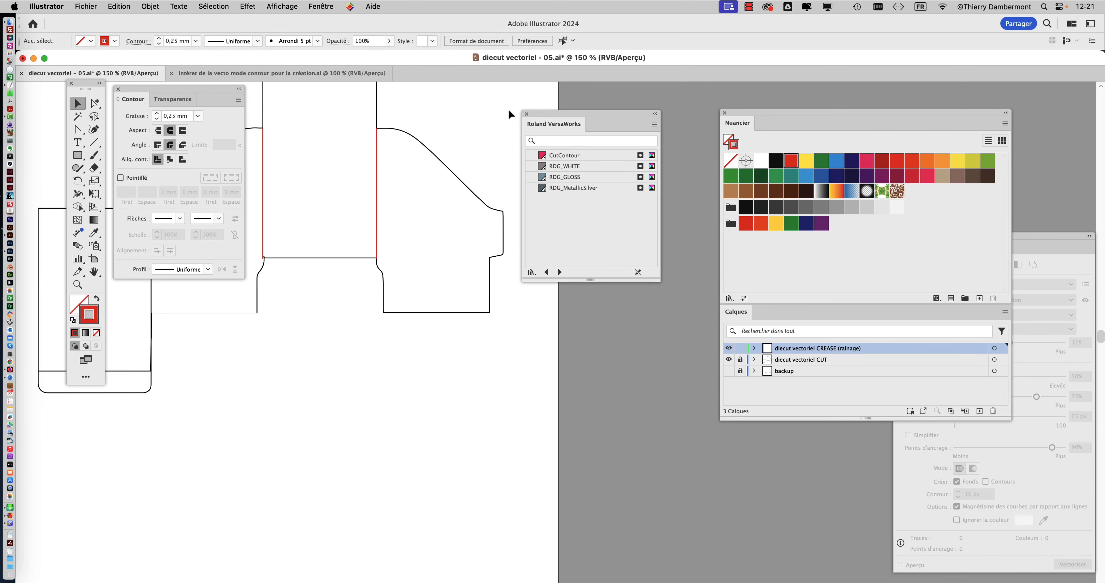
{"action": "left_click", "coordinate": [527, 114]}
{"action": "left_click_drag", "start_coordinate": [513, 323], "coordinate": [634, 429]}
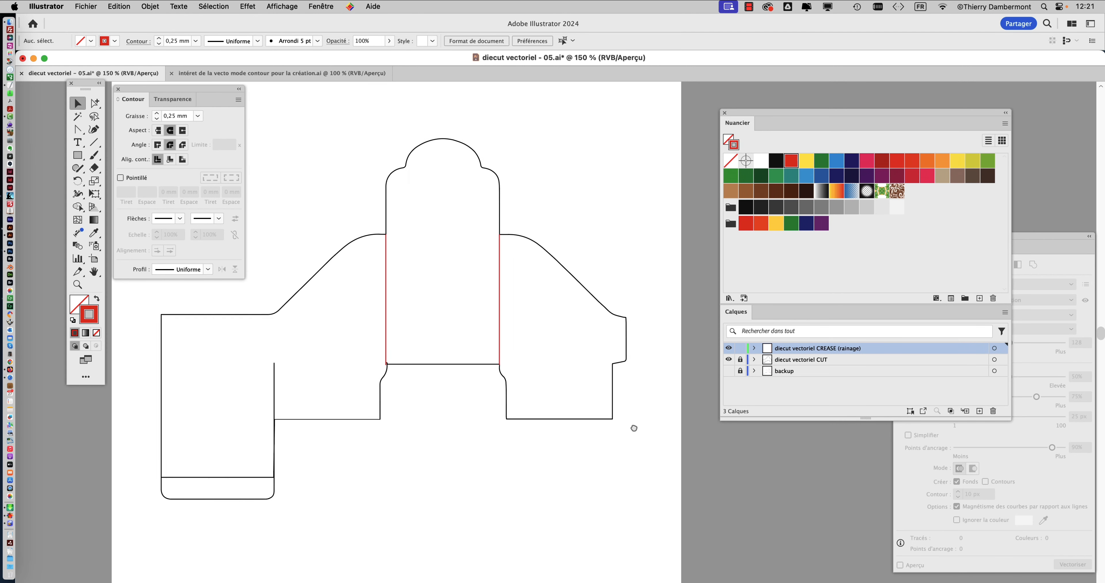
{"action": "mouse_move", "coordinate": [562, 362]}
{"action": "left_mouse_down"}
{"action": "mouse_move", "coordinate": [568, 345]}
{"action": "mouse_move", "coordinate": [560, 374]}
{"action": "left_mouse_up"}
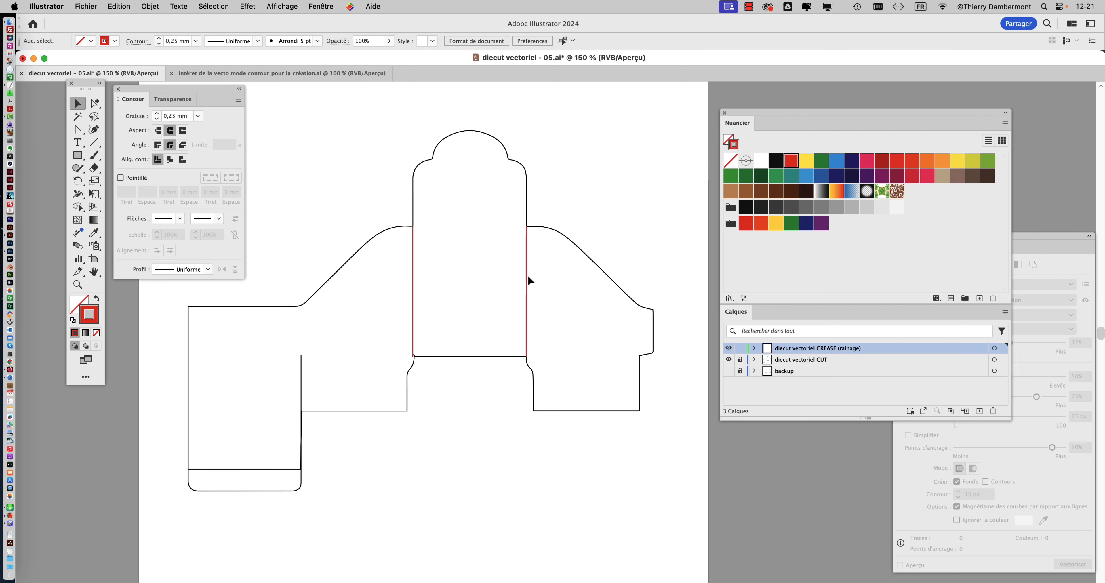
{"action": "left_click", "coordinate": [526, 251]}
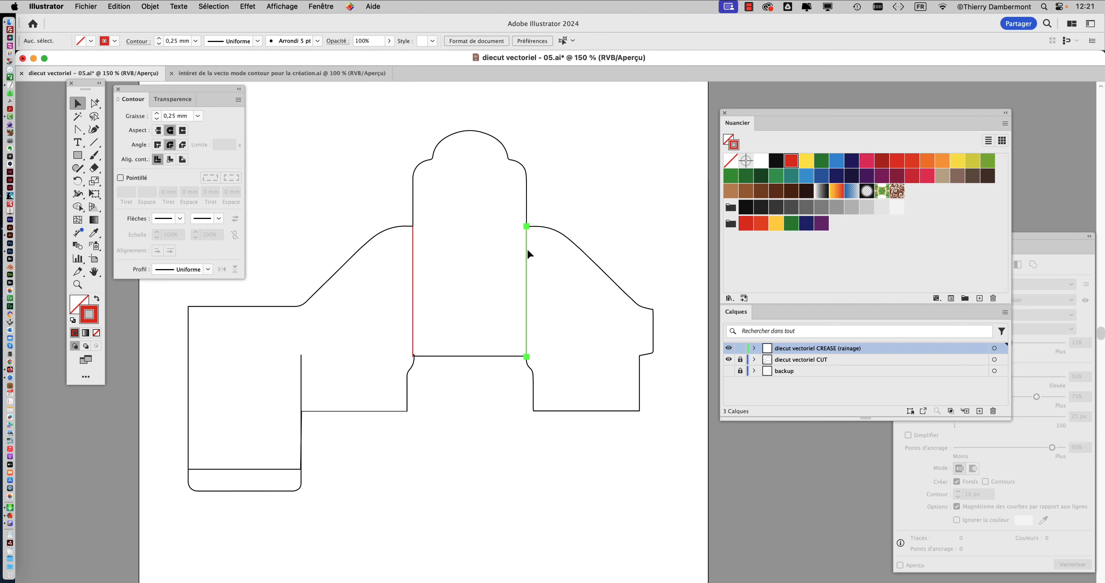
{"action": "left_click", "coordinate": [414, 249]}
{"action": "left_click", "coordinate": [601, 342]}
Draw a horizontal red crease about 42 mm long from the glue tab's lower corner to the base of the nearer vertical crease.
{"action": "scroll", "coordinate": [571, 373], "scroll_direction": "up", "scroll_amount": 2}
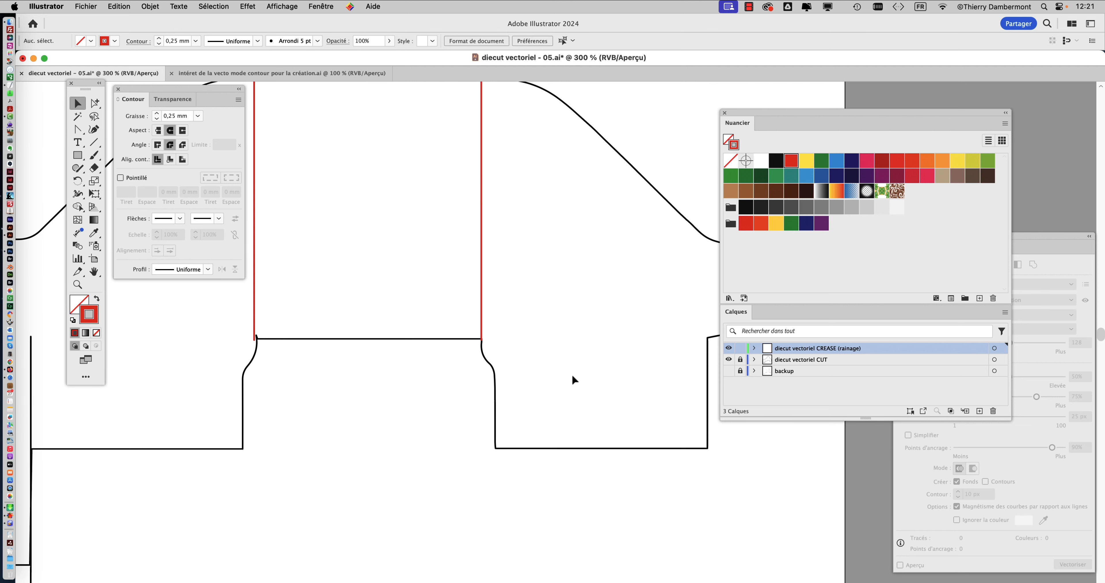
{"action": "scroll", "coordinate": [571, 373], "scroll_direction": "right", "scroll_amount": 5}
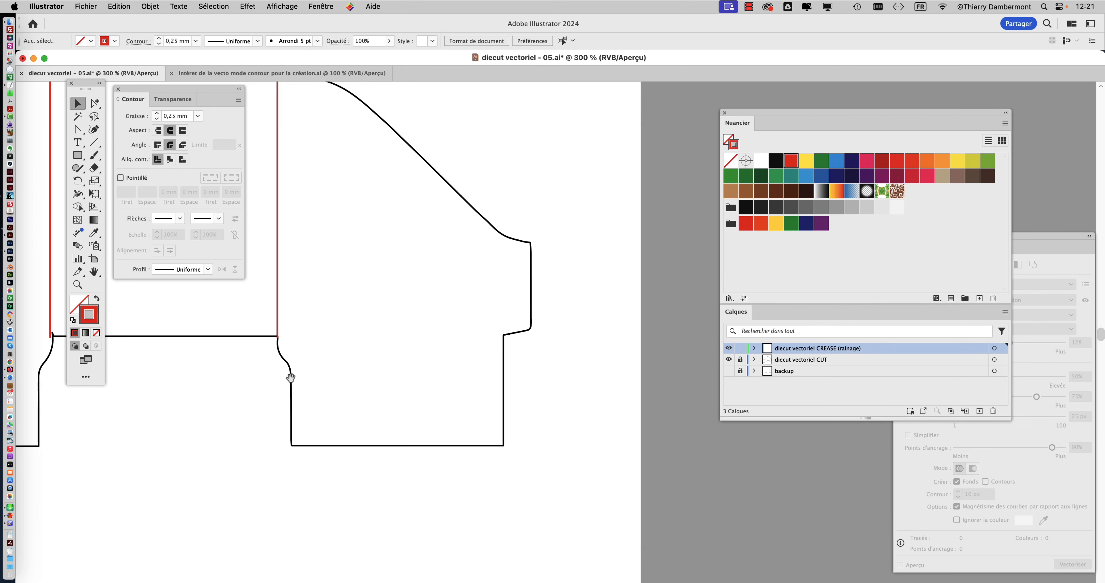
{"action": "left_click", "coordinate": [278, 317]}
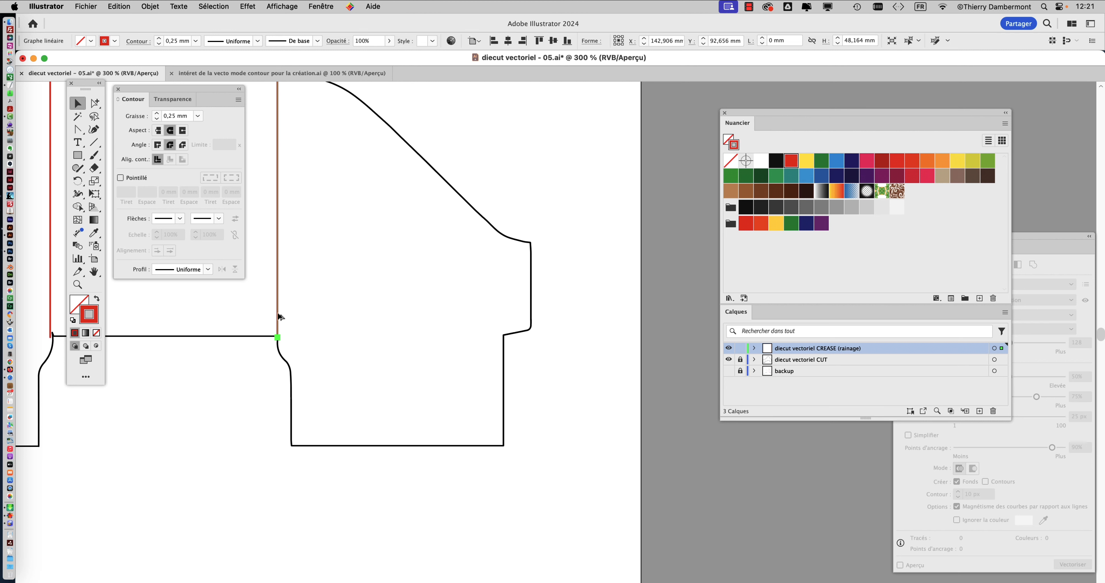
{"action": "left_click", "coordinate": [93, 141]}
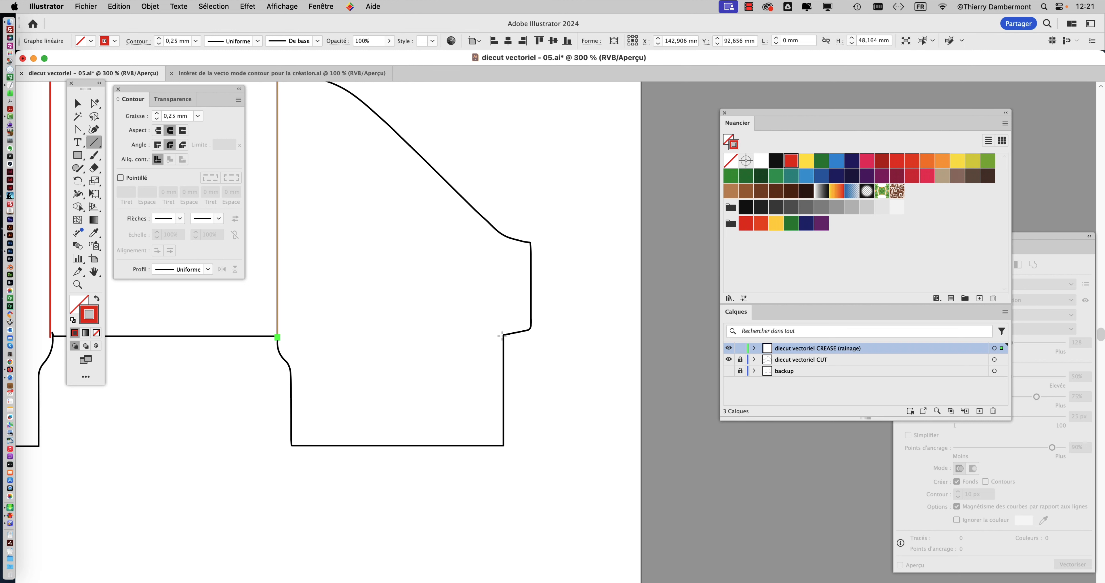
{"action": "left_click_drag", "start_coordinate": [503, 334], "coordinate": [294, 334]}
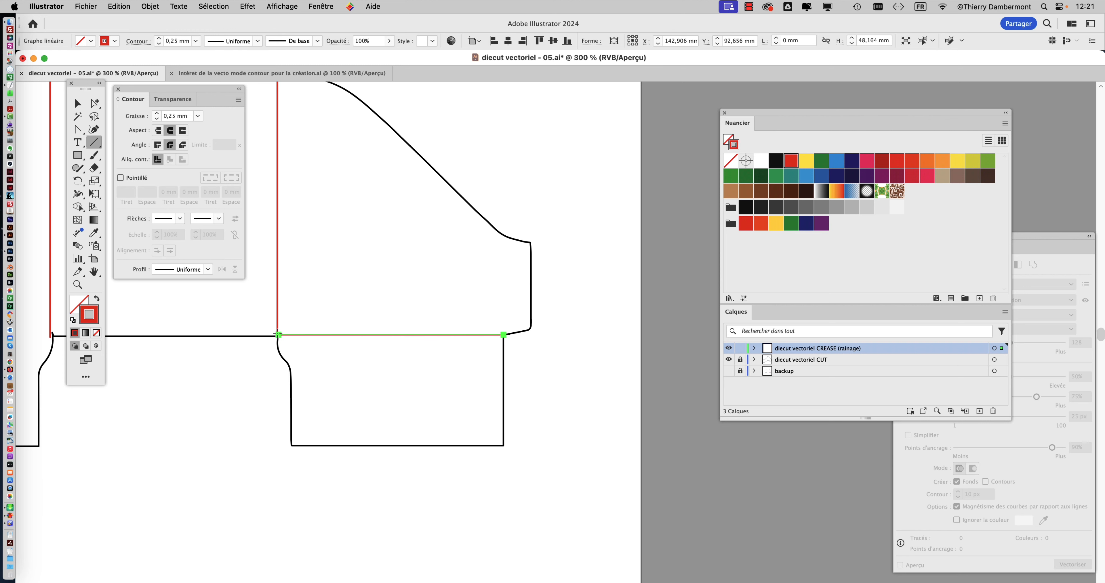
Switch to Finder, check the remaining red crease positions in die-cut-presentoir.jpg, and return to Illustrator.
{"action": "left_click_drag", "start_coordinate": [364, 395], "coordinate": [712, 411]}
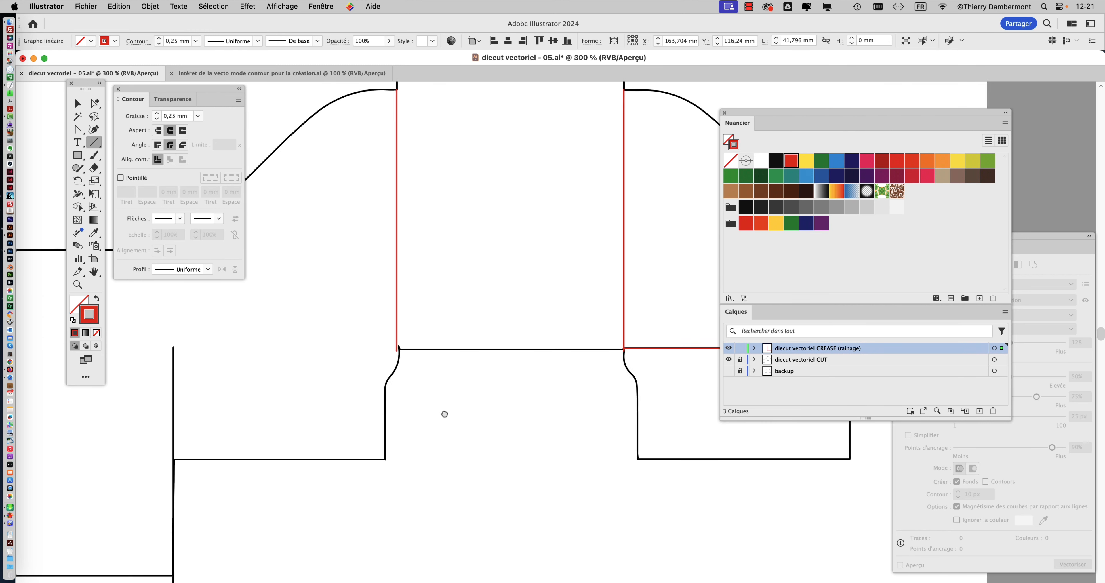
{"action": "left_click_drag", "start_coordinate": [444, 414], "coordinate": [613, 404]}
{"action": "key", "text": "super+Tab"}
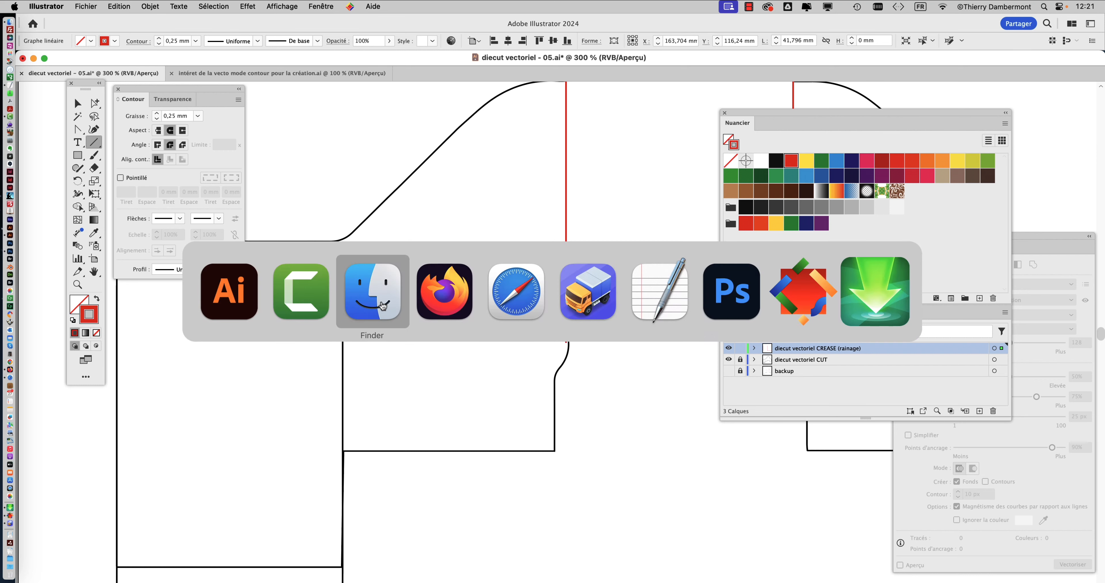
{"action": "left_click", "coordinate": [386, 304]}
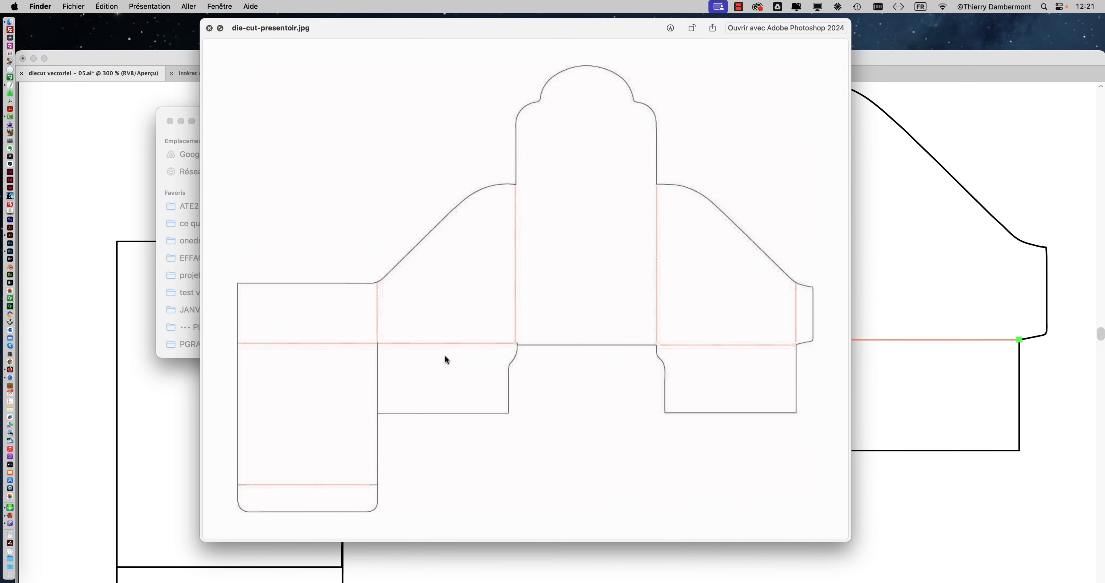
{"action": "key", "text": "super+Tab"}
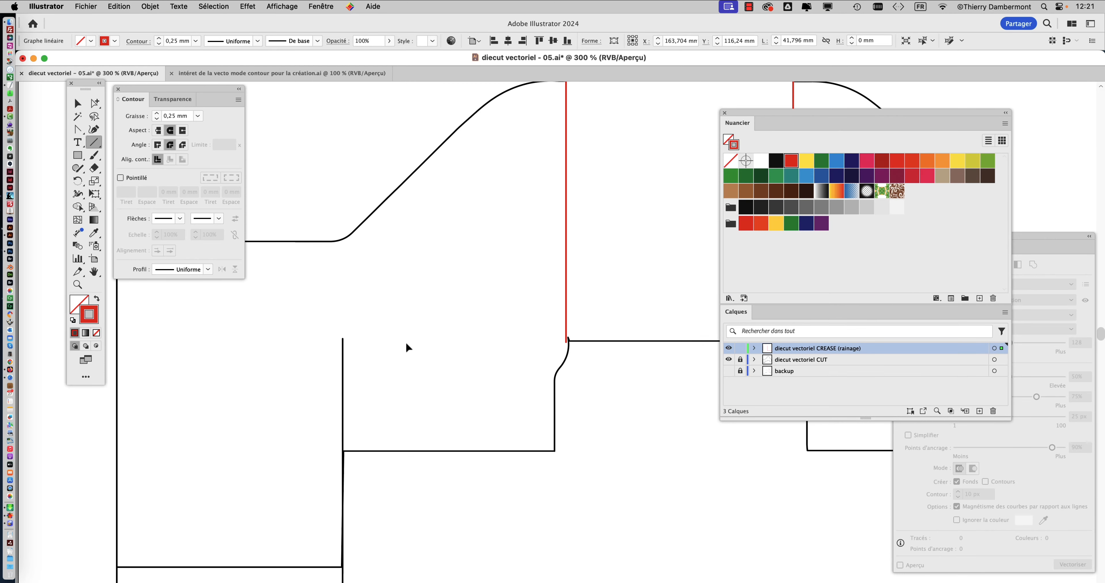
Draw a horizontal crease about 41 mm long from the upper end of the bottom panel's inner vertical cut to the nearest vertical crease.
{"action": "key", "text": "super+Tab"}
{"action": "key", "text": "super+Tab"}
{"action": "left_click_drag", "start_coordinate": [342, 338], "coordinate": [566, 338]}
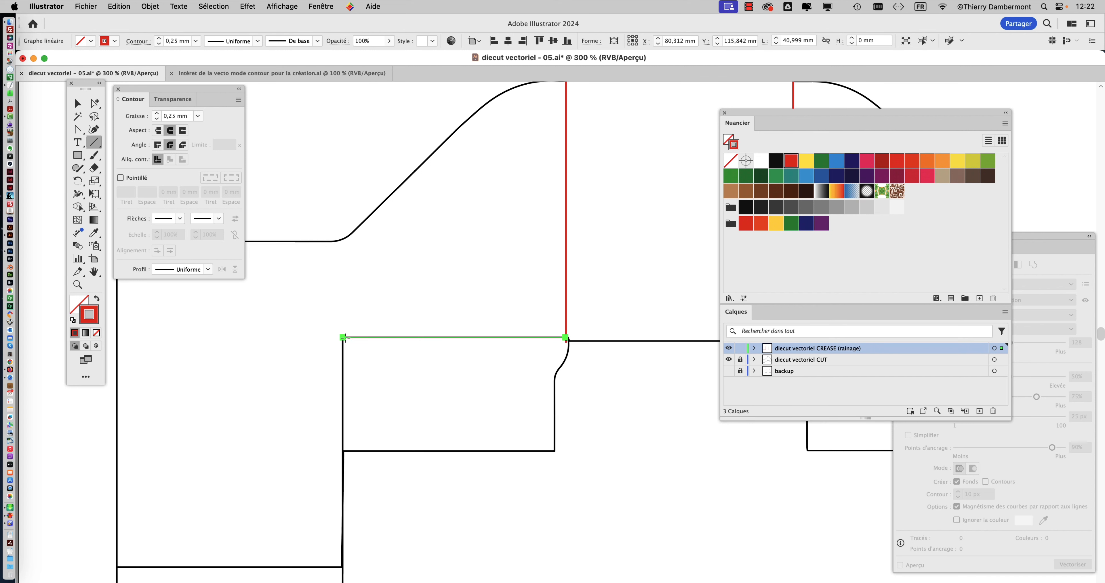
Draw a vertical crease about 18 mm long above the inner vertical cut and a horizontal crease about 41 mm long across the outer side panel.
{"action": "left_click_drag", "start_coordinate": [343, 337], "coordinate": [345, 237]}
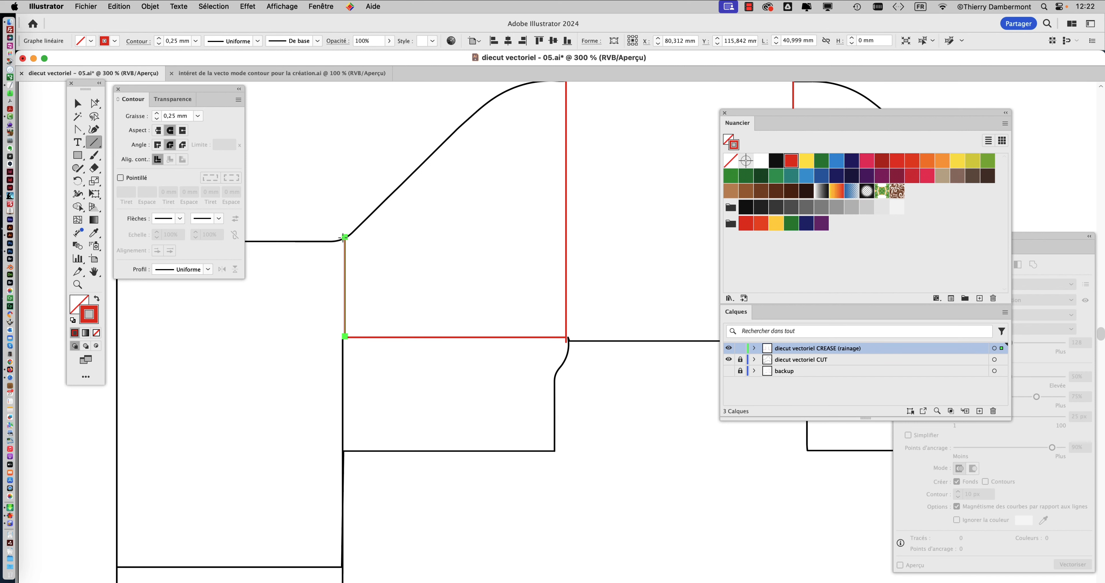
{"action": "left_click_drag", "start_coordinate": [402, 319], "coordinate": [593, 258]}
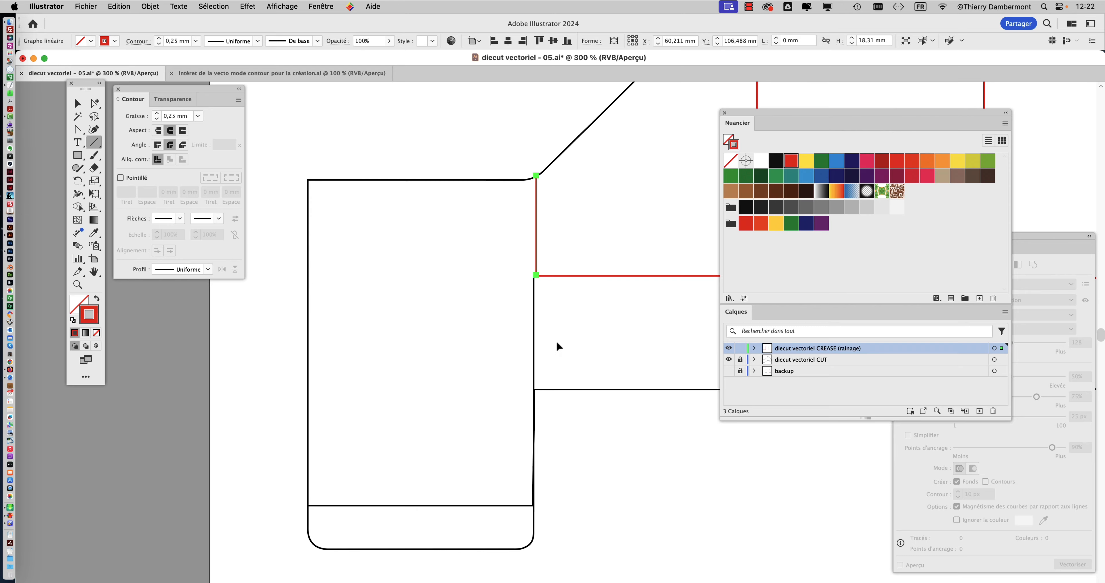
{"action": "key", "text": "super+Tab"}
{"action": "key", "text": "super+Tab"}
{"action": "left_click_drag", "start_coordinate": [532, 277], "coordinate": [308, 277]}
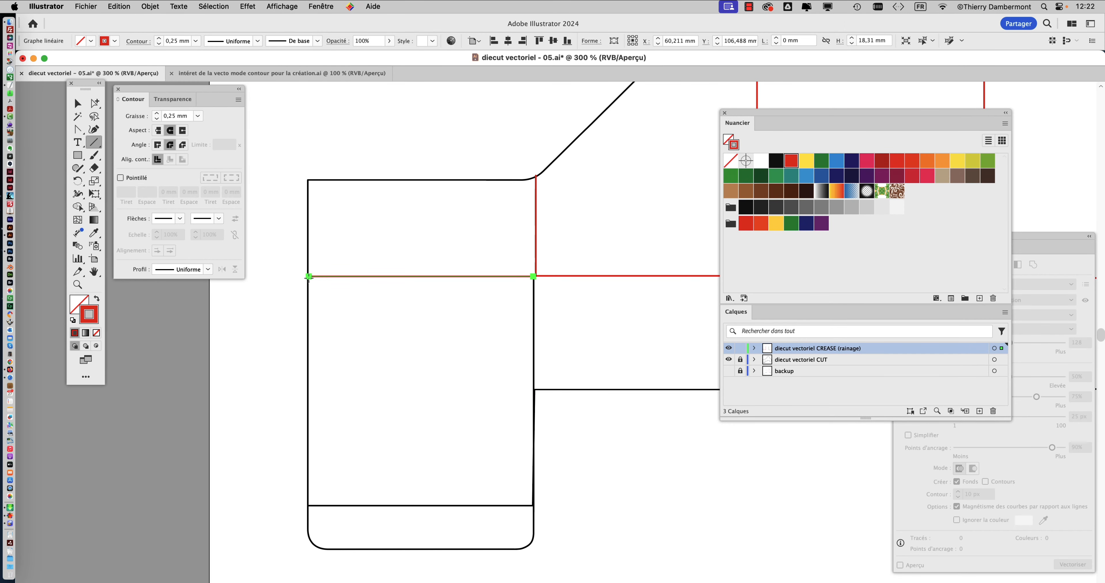
Nudge the short vertical crease left to line it up with the inner vertical cut below it.
{"action": "left_click", "coordinate": [534, 268], "text": "super"}
{"action": "left_click", "coordinate": [534, 268], "text": "super"}
{"action": "left_click_drag", "start_coordinate": [494, 239], "coordinate": [462, 306]}
{"action": "key", "text": "v"}
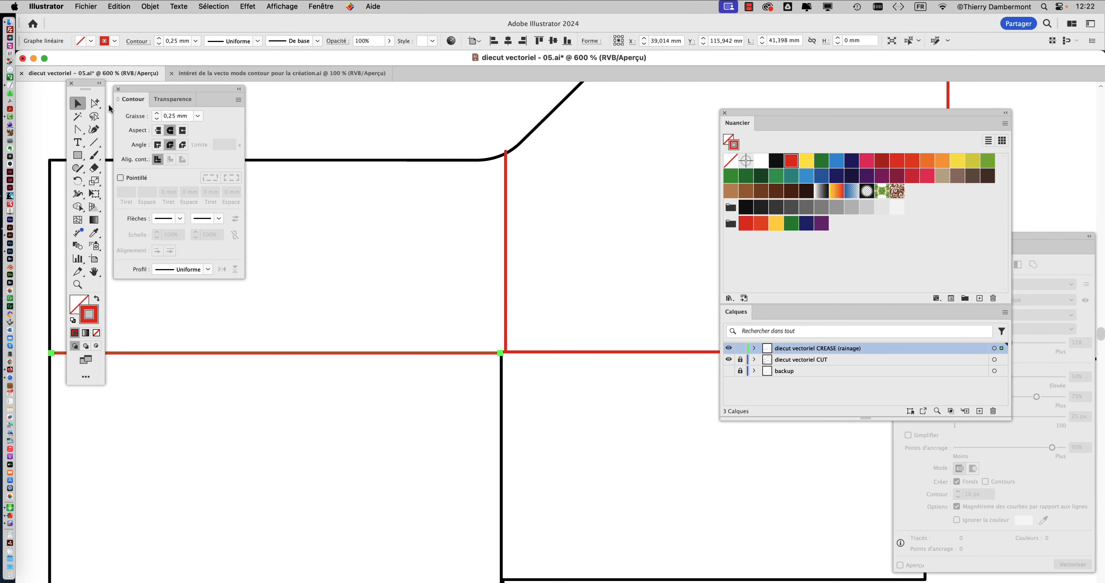
{"action": "left_click", "coordinate": [502, 189]}
{"action": "key", "text": "Left"}
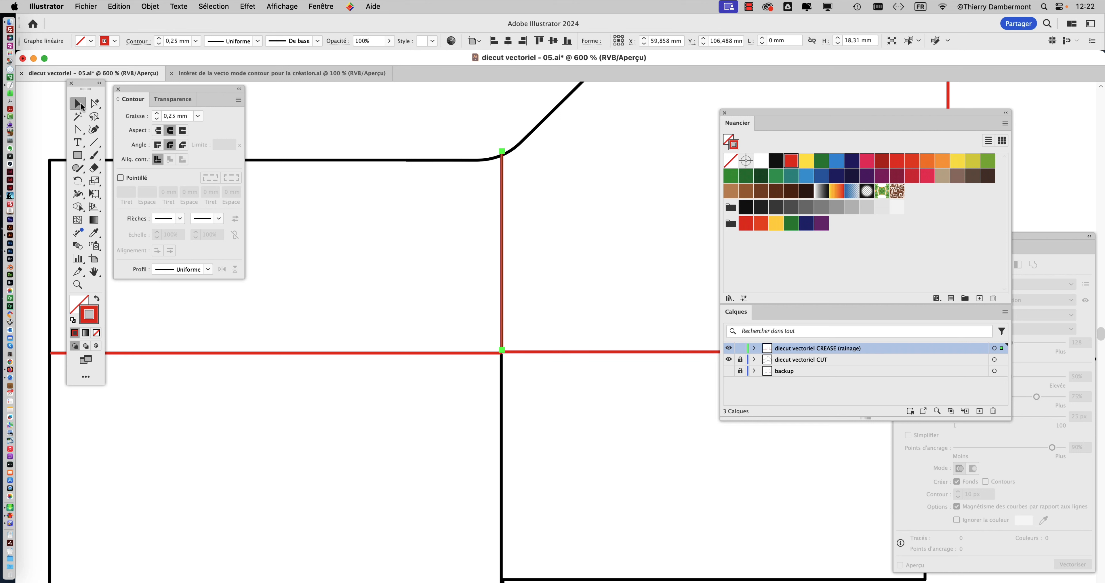
Trim the long vertical crease's lower end to the horizontal crease and shift the vertical crease right to the central panel's corner.
{"action": "left_click", "coordinate": [93, 103]}
{"action": "left_click", "coordinate": [433, 120]}
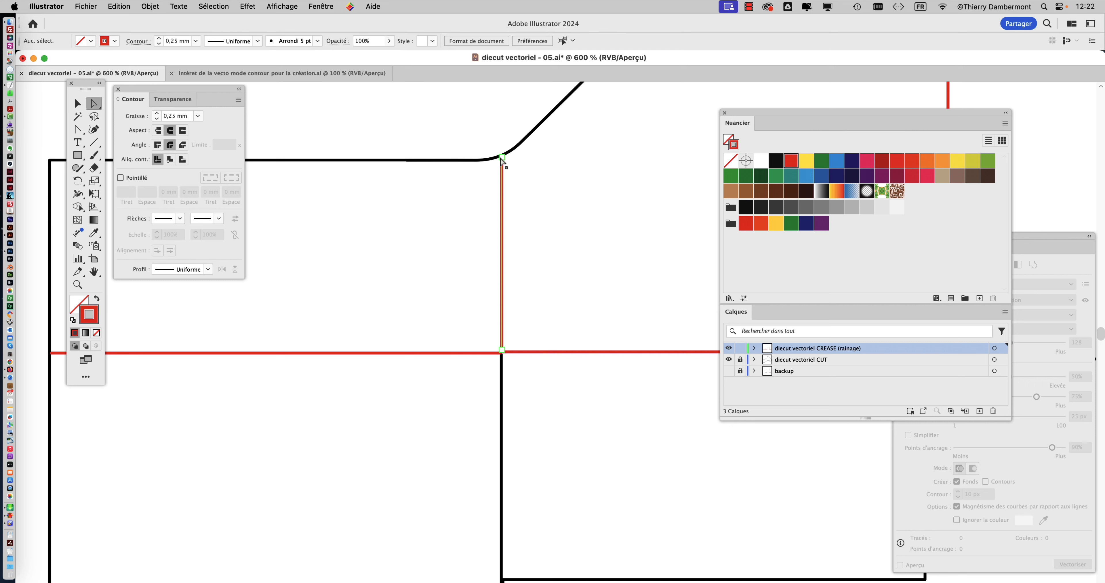
{"action": "scroll", "coordinate": [515, 384], "scroll_direction": "right", "scroll_amount": 10}
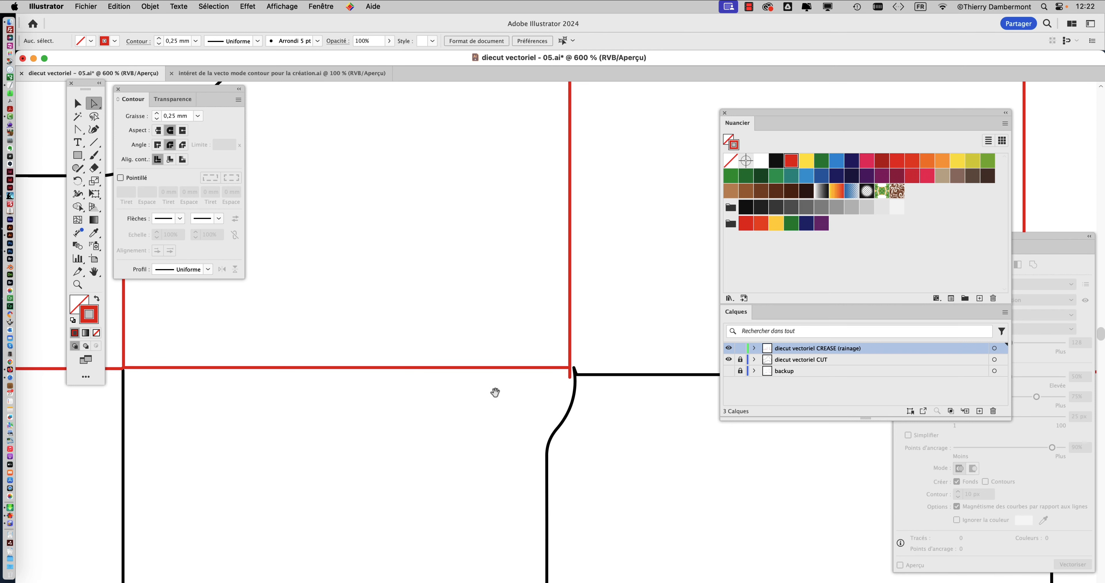
{"action": "left_click_drag", "start_coordinate": [569, 378], "coordinate": [569, 369]}
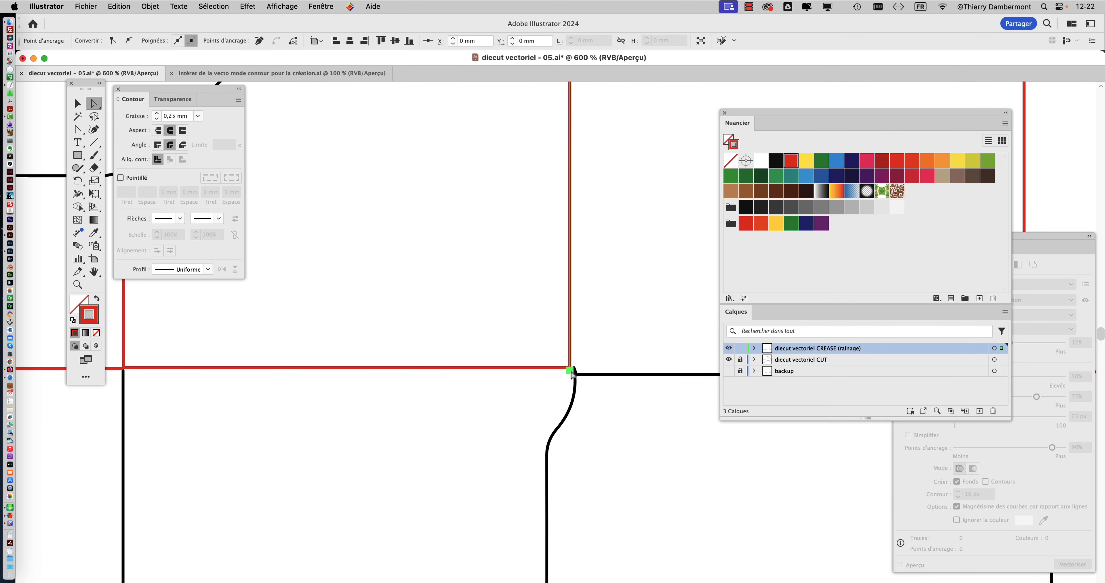
{"action": "left_click", "coordinate": [579, 267]}
{"action": "left_click_drag", "start_coordinate": [572, 270], "coordinate": [577, 266]}
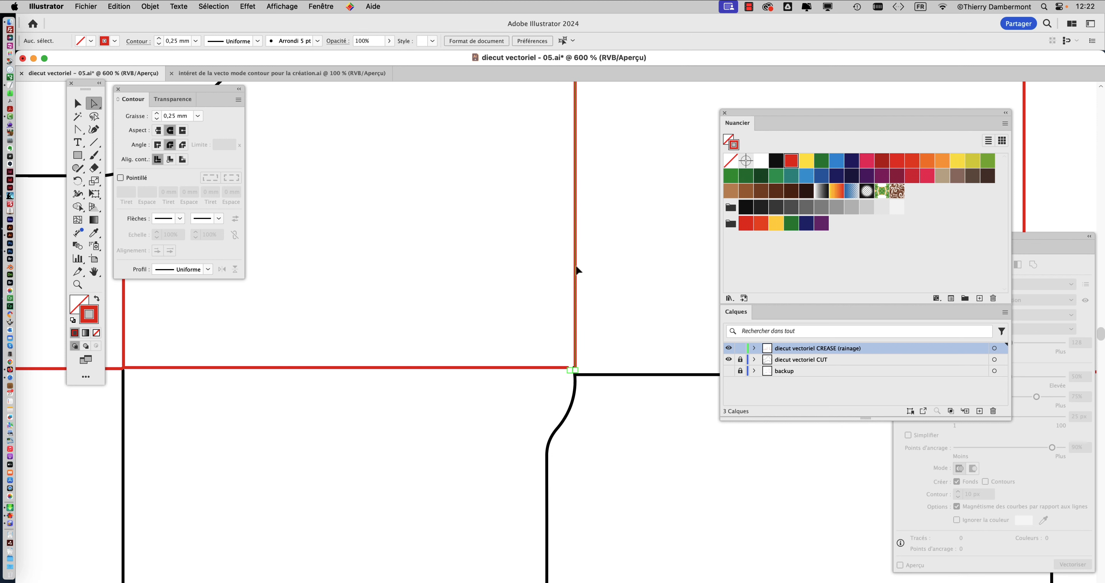
Extend the horizontal crease's inner end until it meets the shifted vertical crease.
{"action": "left_click", "coordinate": [552, 327]}
{"action": "left_click", "coordinate": [567, 368]}
{"action": "left_click_drag", "start_coordinate": [572, 368], "coordinate": [575, 368]}
{"action": "left_click", "coordinate": [620, 356]}
Move the long vertical crease slightly left to align it with the central panel's cut edge above.
{"action": "scroll", "coordinate": [622, 358], "scroll_direction": "down", "scroll_amount": 2}
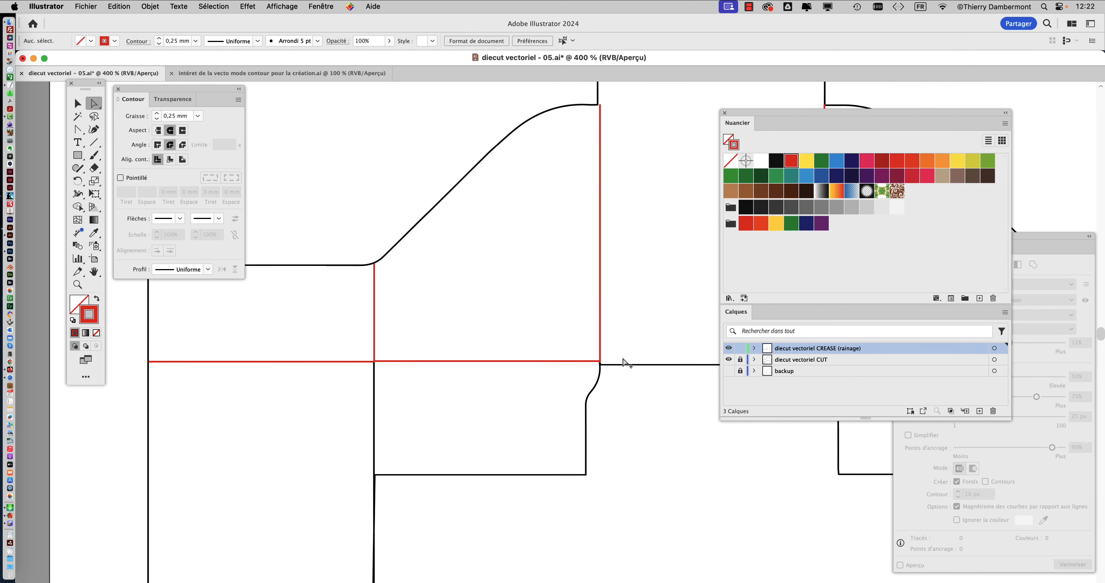
{"action": "left_click_drag", "start_coordinate": [643, 251], "coordinate": [616, 411]}
{"action": "left_click", "coordinate": [573, 330]}
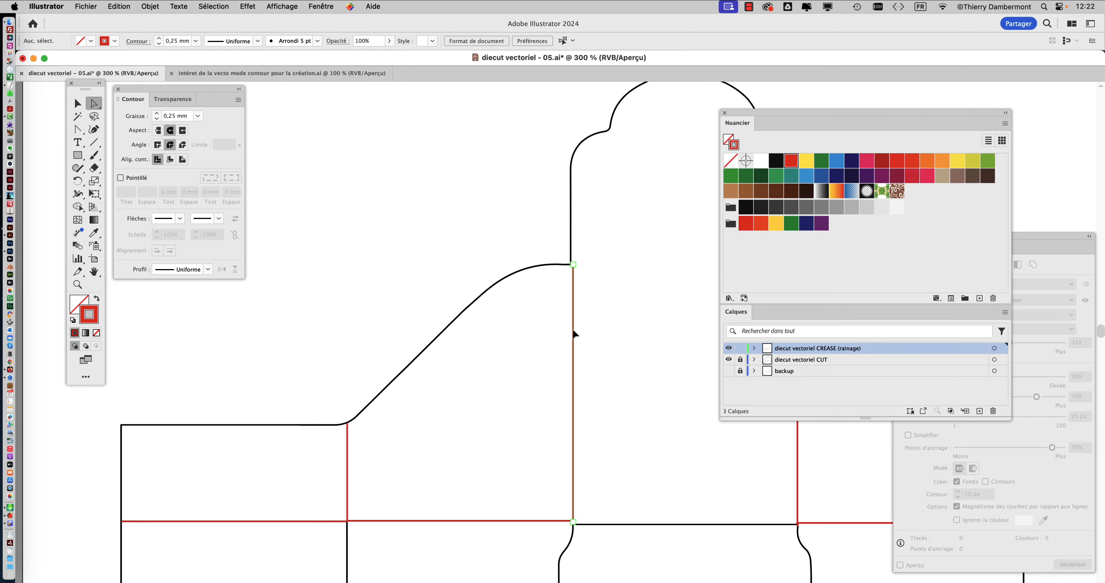
{"action": "left_click_drag", "start_coordinate": [573, 330], "coordinate": [572, 330]}
{"action": "left_click", "coordinate": [599, 310]}
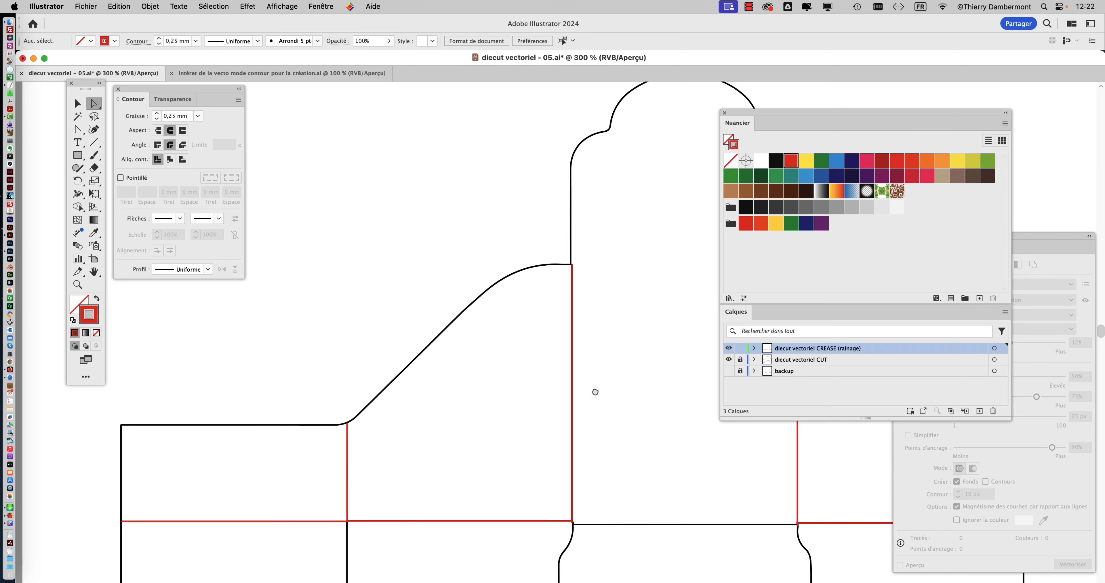
Examine the creases around the central panel and the horizontal line separating the outer side panel's rounded bottom flap.
{"action": "left_click_drag", "start_coordinate": [596, 391], "coordinate": [372, 333]}
{"action": "left_click_drag", "start_coordinate": [482, 327], "coordinate": [448, 244]}
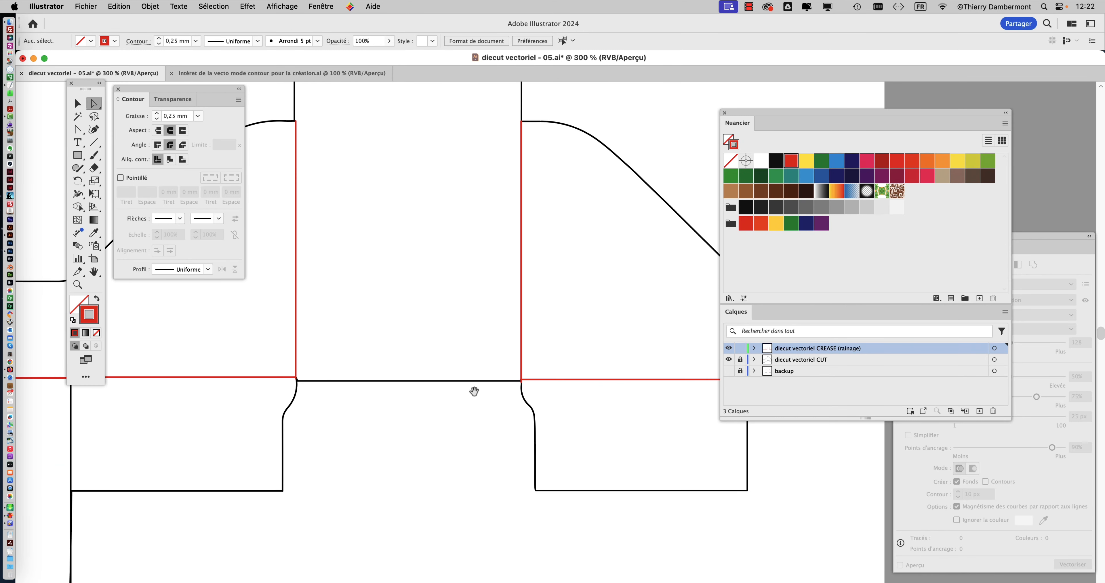
{"action": "mouse_move", "coordinate": [429, 394]}
{"action": "left_mouse_down"}
{"action": "mouse_move", "coordinate": [321, 398]}
{"action": "mouse_move", "coordinate": [579, 374]}
{"action": "left_mouse_up"}
{"action": "left_click_drag", "start_coordinate": [597, 325], "coordinate": [665, 247]}
{"action": "left_click_drag", "start_coordinate": [498, 345], "coordinate": [610, 291]}
{"action": "left_click_drag", "start_coordinate": [539, 356], "coordinate": [554, 423]}
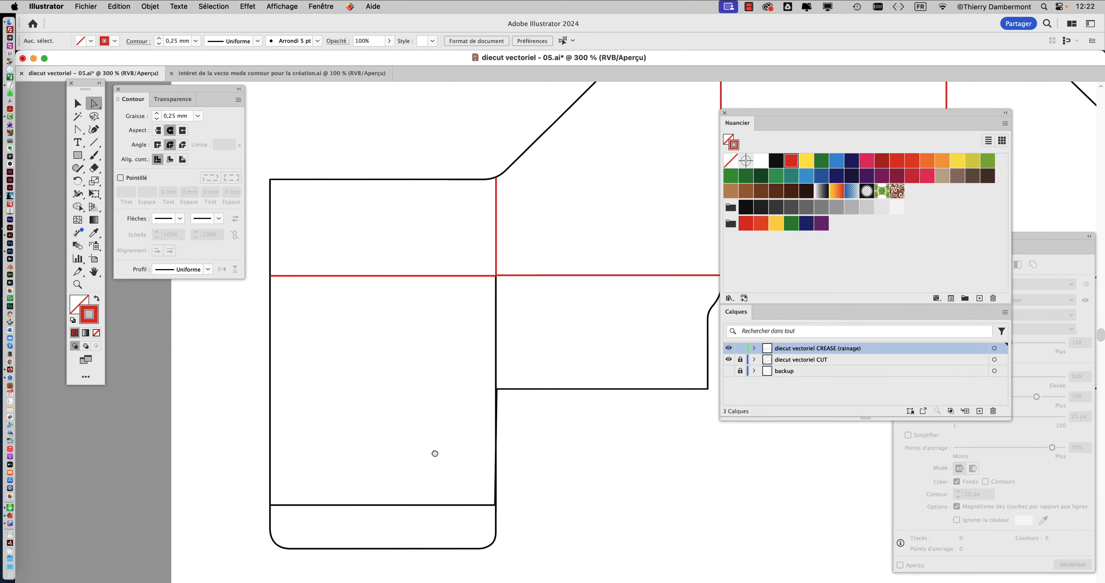
{"action": "scroll", "coordinate": [432, 460], "scroll_direction": "down", "scroll_amount": 5}
{"action": "scroll", "coordinate": [431, 461], "scroll_direction": "left", "scroll_amount": 2}
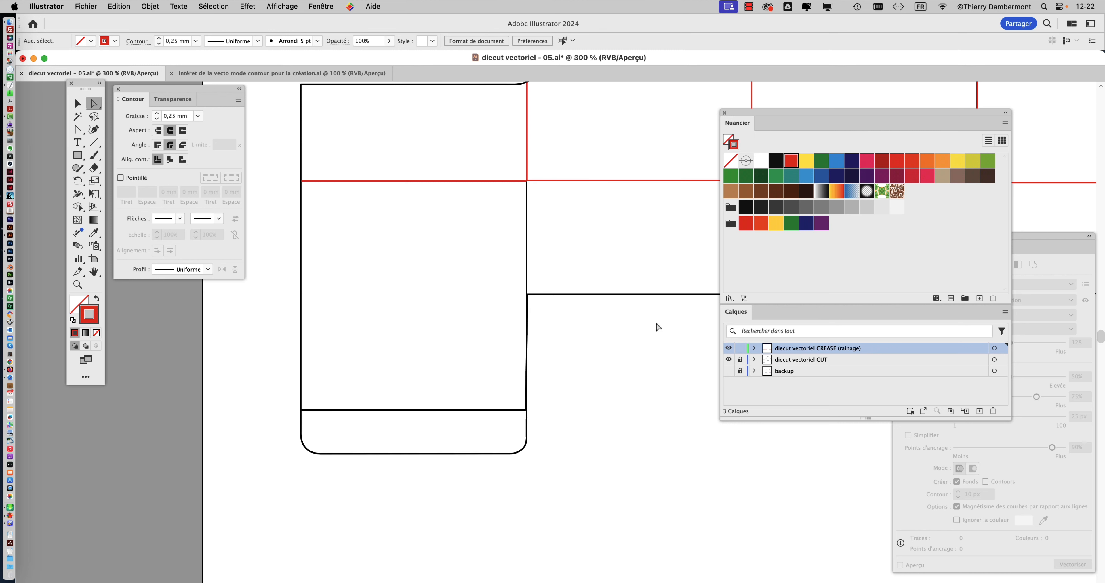
Move the Nuancier and Calques panels closer, lock the CREASE (rainage) layer, and unlock and activate the CUT layer.
{"action": "left_click_drag", "start_coordinate": [742, 109], "coordinate": [591, 99]}
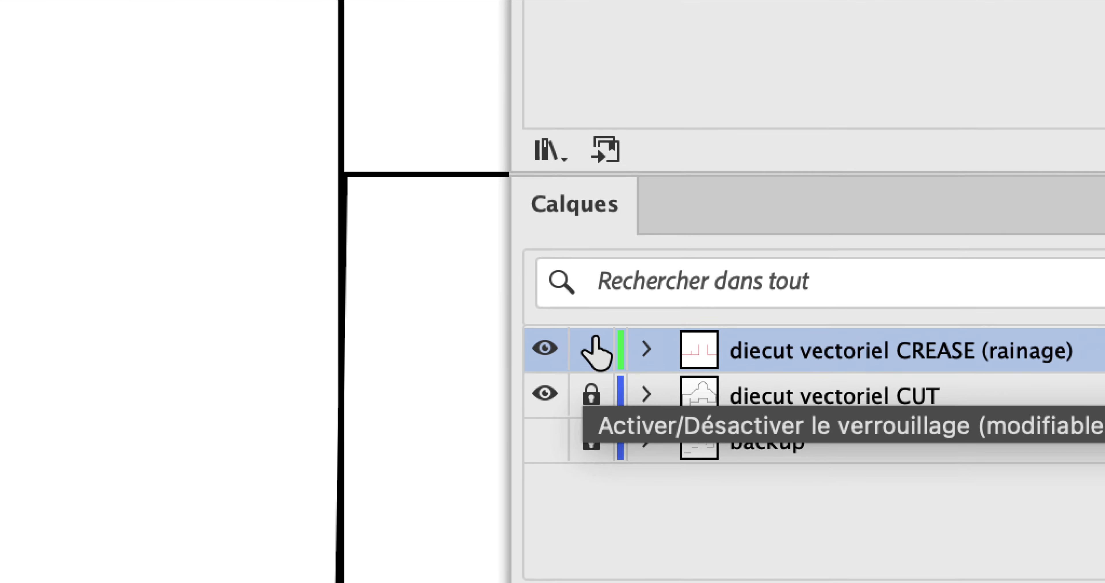
{"action": "left_click", "coordinate": [623, 271]}
{"action": "left_click", "coordinate": [623, 315]}
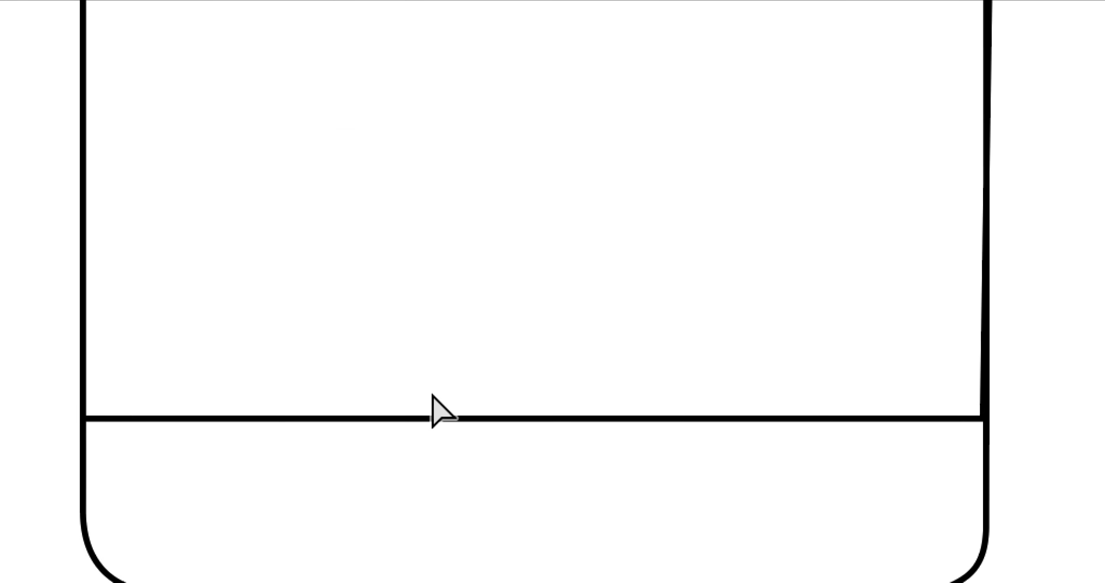
{"action": "left_click", "coordinate": [917, 311]}
Split the rounded bottom flap's horizontal cut line near both ends with the Scissors tool (Ciseaux).
{"action": "left_click", "coordinate": [438, 397]}
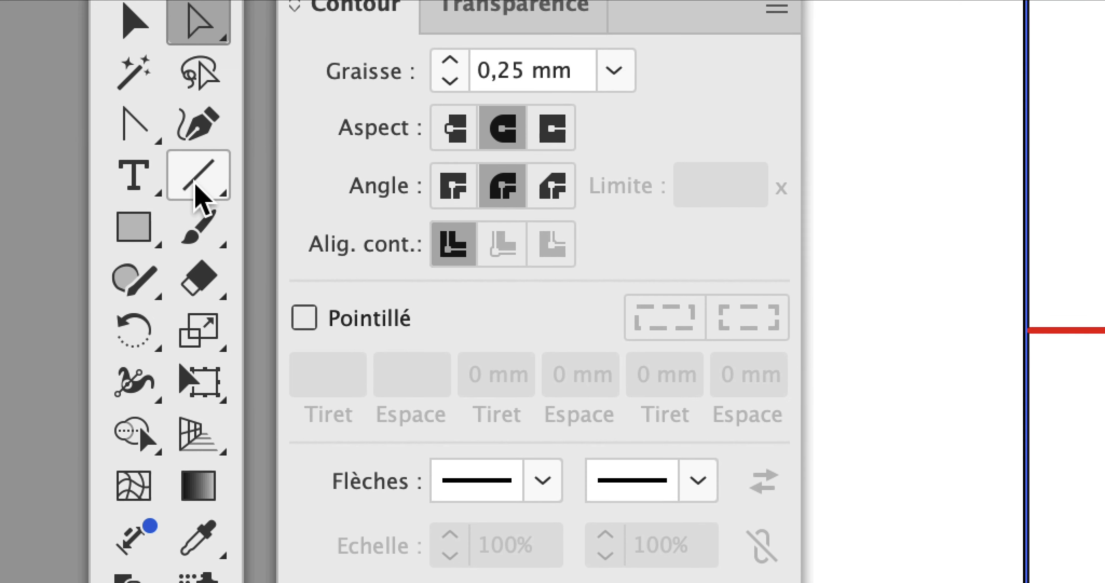
{"action": "left_click", "coordinate": [206, 200]}
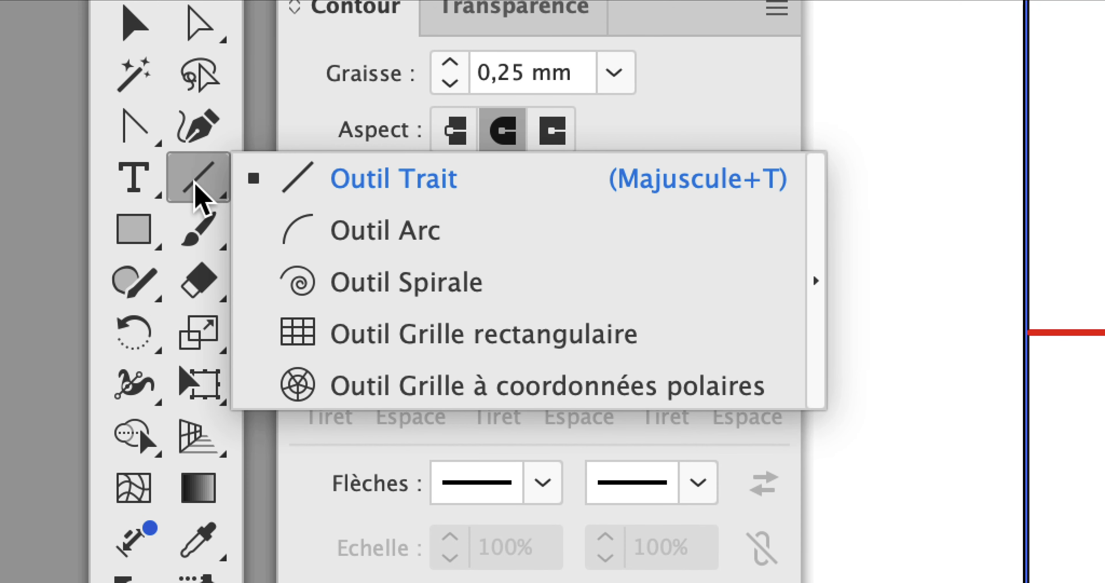
{"action": "left_click", "coordinate": [195, 274]}
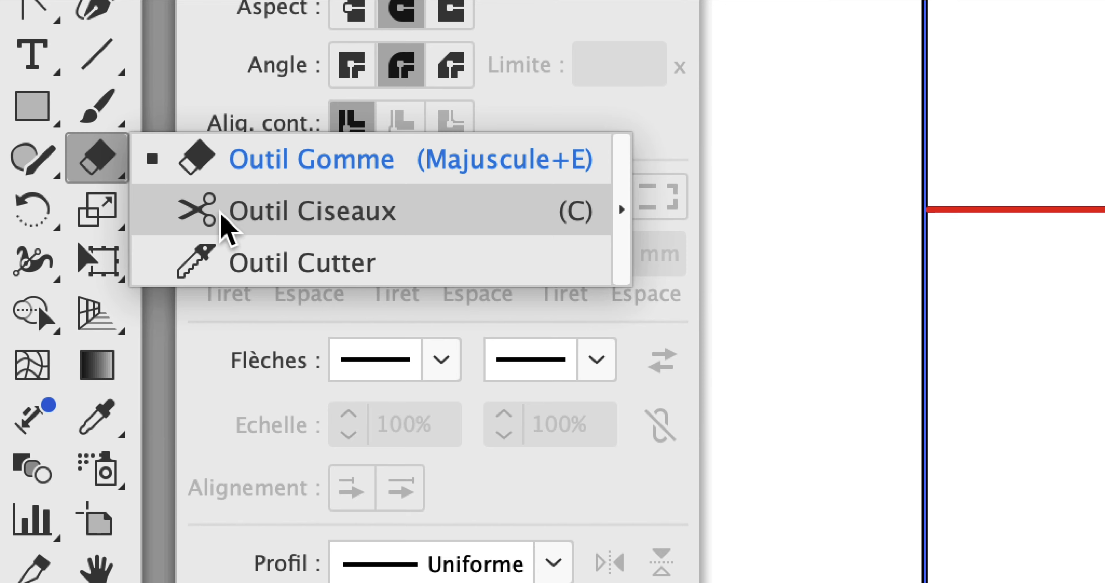
{"action": "left_click", "coordinate": [227, 223]}
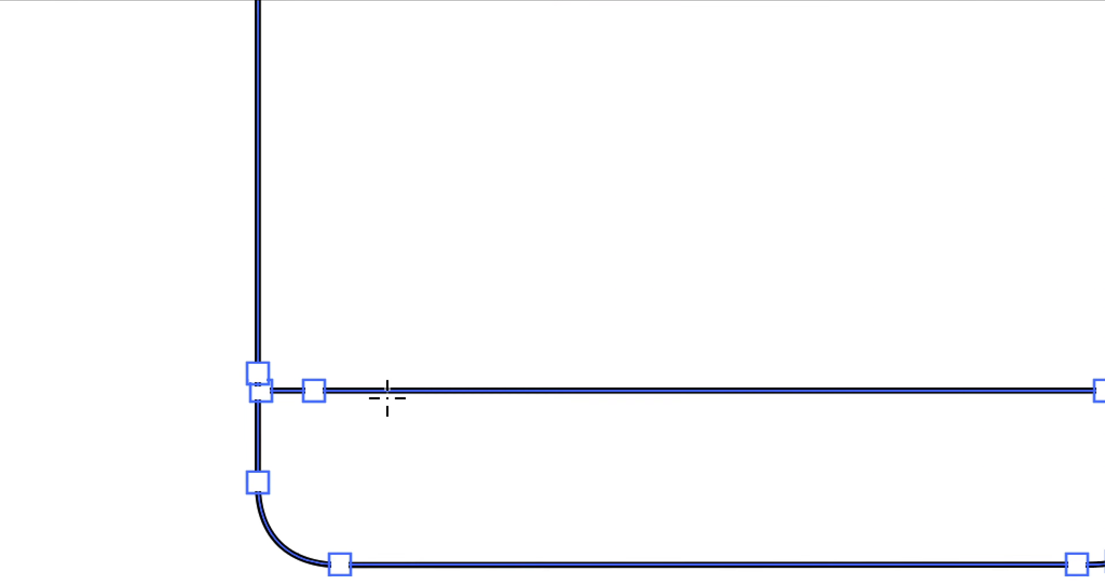
{"action": "left_click", "coordinate": [353, 390]}
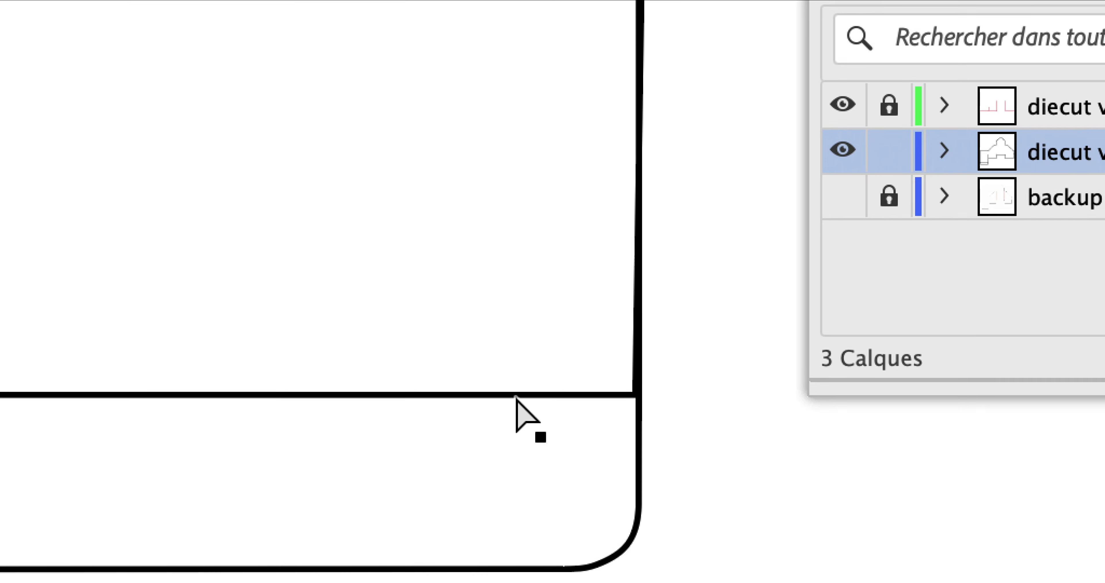
{"action": "left_click", "coordinate": [516, 400], "text": "super"}
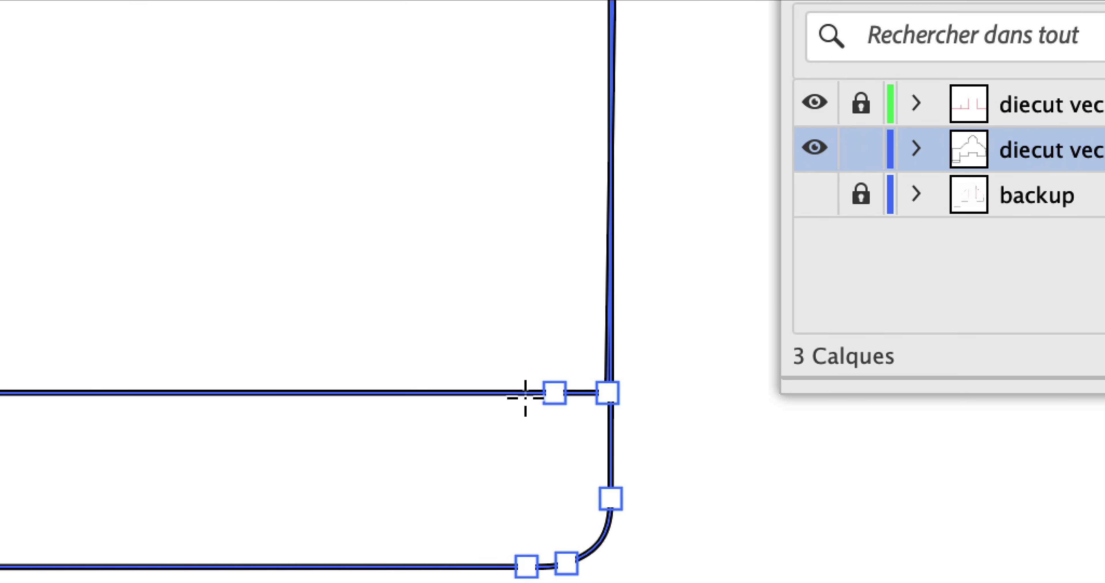
{"action": "left_click", "coordinate": [521, 394]}
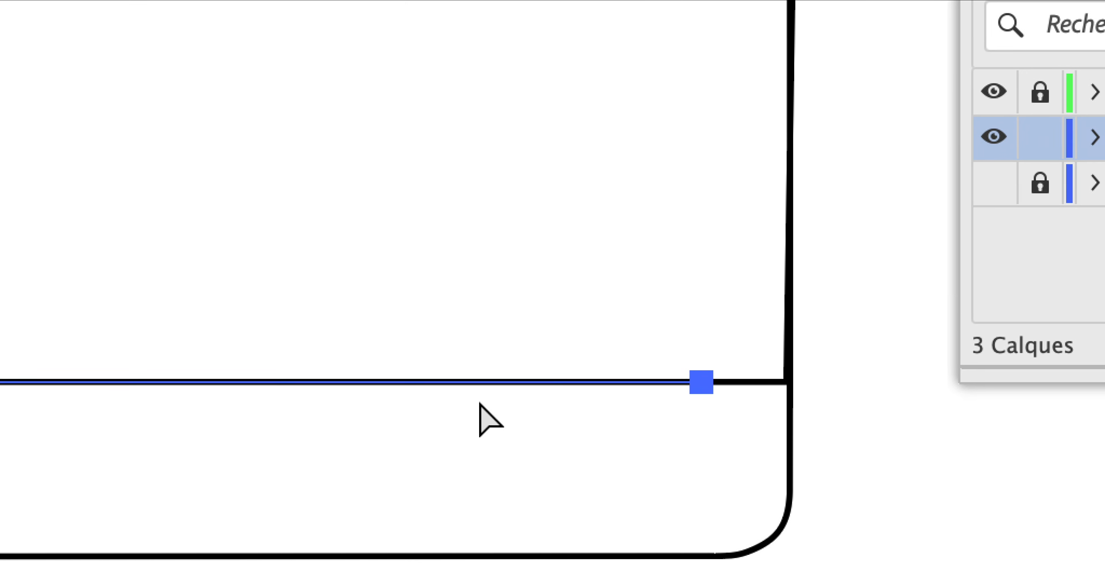
Delete the middle segment of the flap's horizontal cut line, keeping only the short slit at each end.
{"action": "left_click", "coordinate": [480, 403], "text": "super"}
{"action": "left_click", "coordinate": [466, 384], "text": "super"}
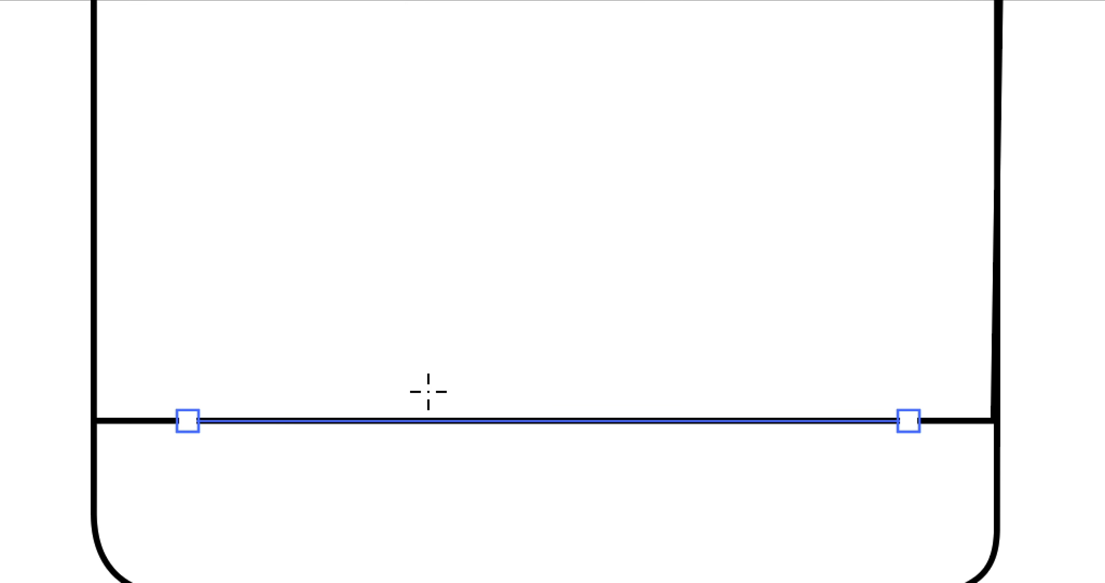
{"action": "key", "text": "Delete"}
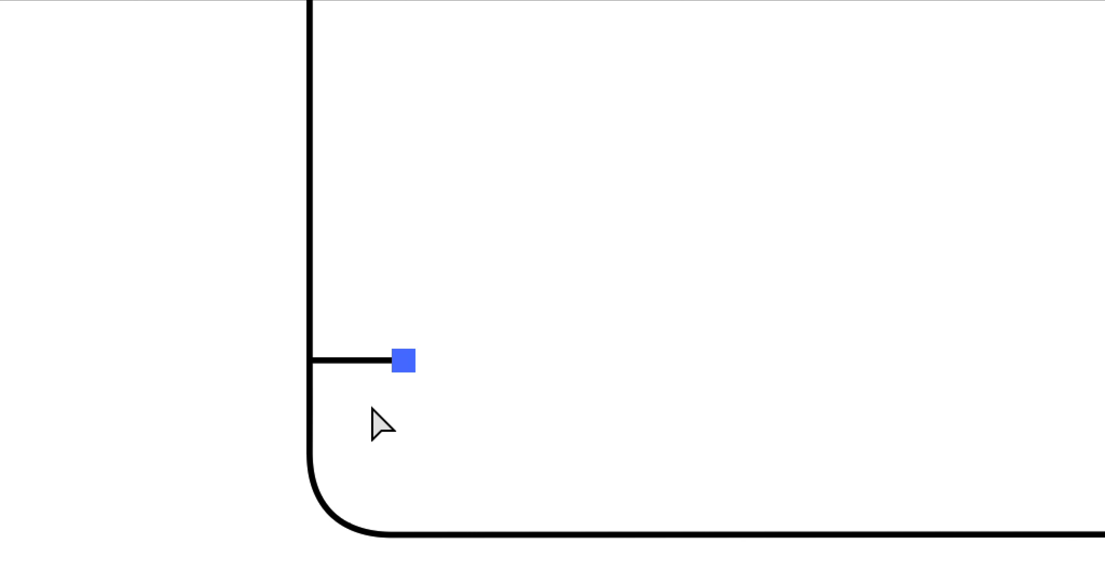
{"action": "left_click", "coordinate": [159, 460], "text": "super"}
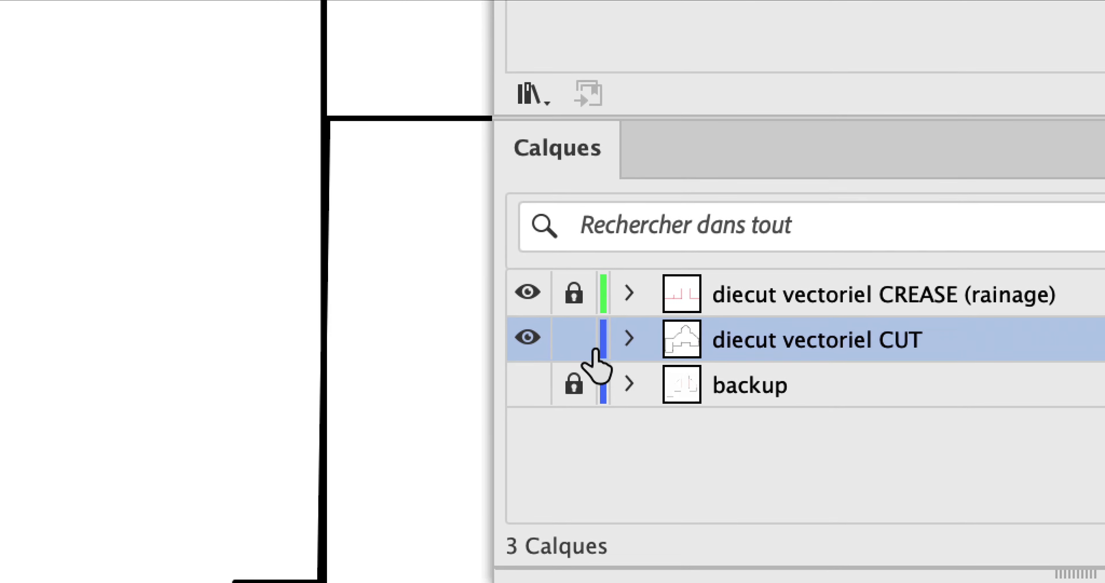
Lock the CUT layer, and unlock and activate the CREASE (rainage) layer.
{"action": "left_click", "coordinate": [556, 285]}
{"action": "left_click", "coordinate": [556, 239]}
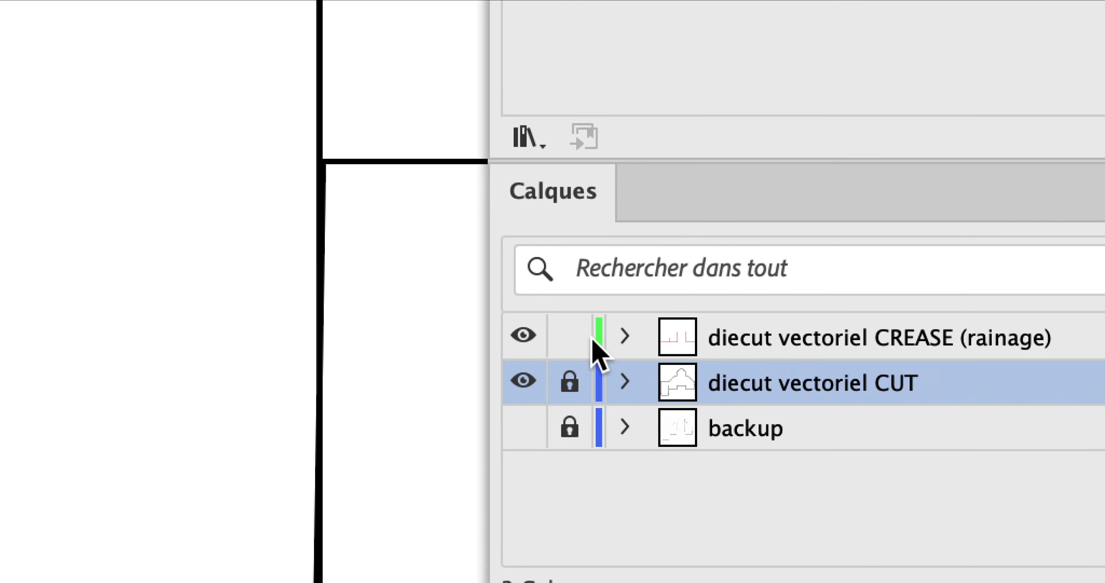
{"action": "left_click", "coordinate": [709, 240]}
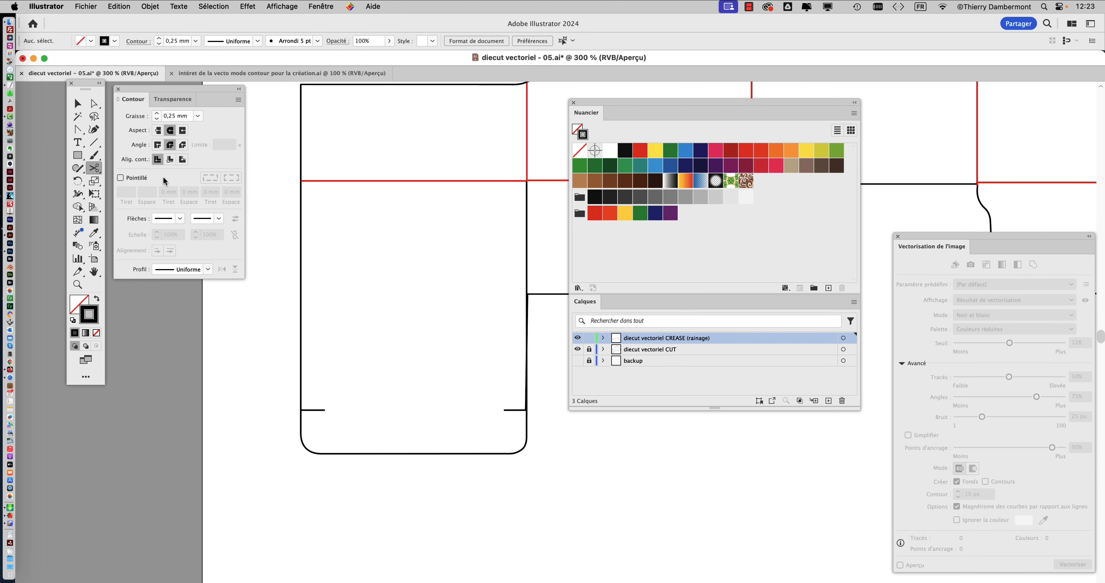
Duplicate the outer side panel's horizontal crease down to the gap between the rounded bottom flap's slits.
{"action": "left_click", "coordinate": [77, 103]}
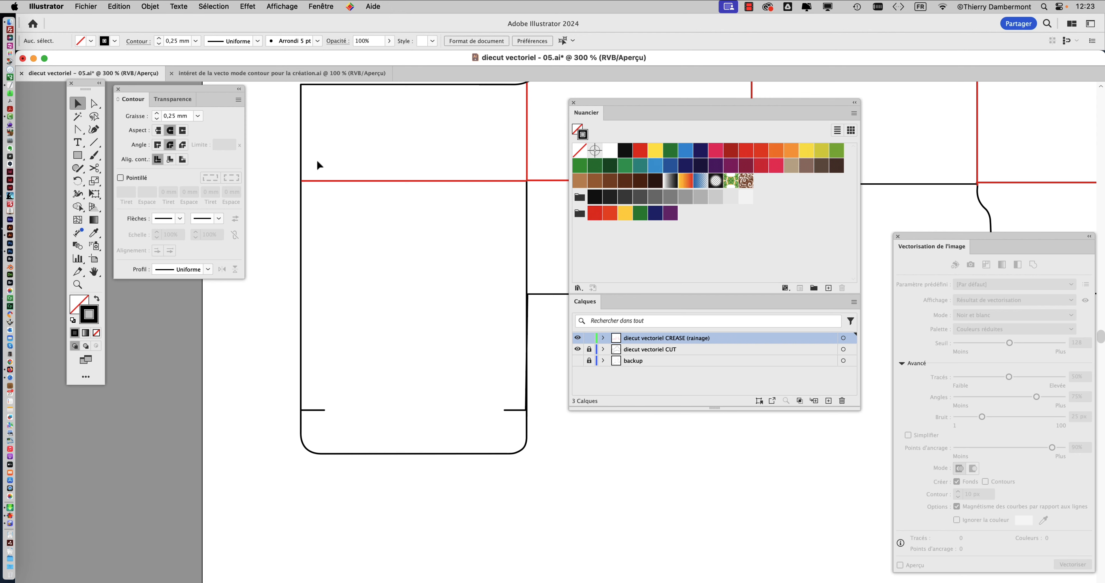
{"action": "left_click", "coordinate": [342, 180]}
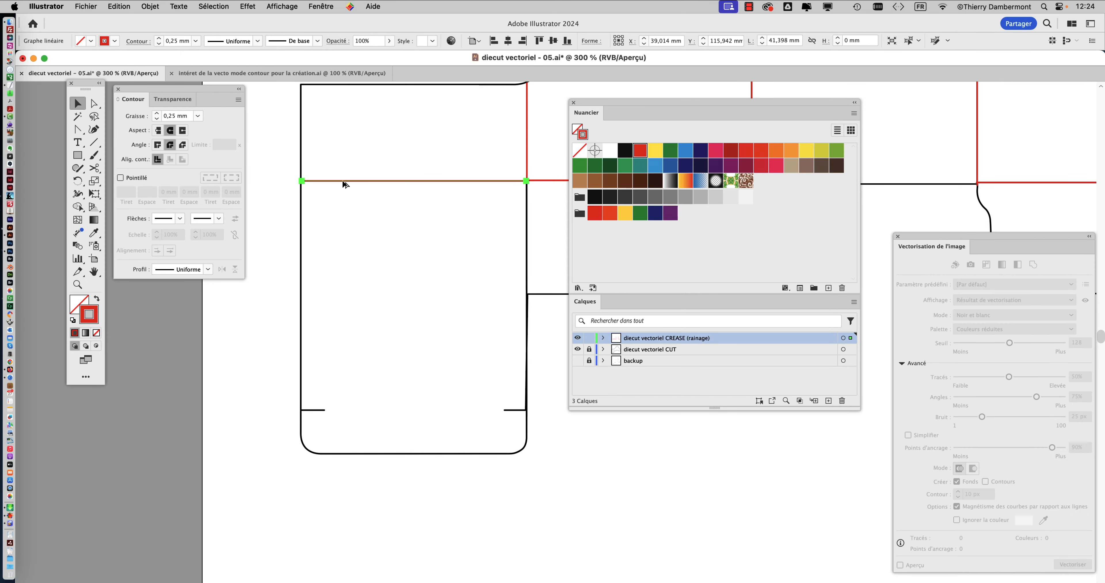
{"action": "left_click_drag", "start_coordinate": [345, 184], "coordinate": [367, 412]}
{"action": "scroll", "coordinate": [367, 412], "scroll_direction": "up", "scroll_amount": 2}
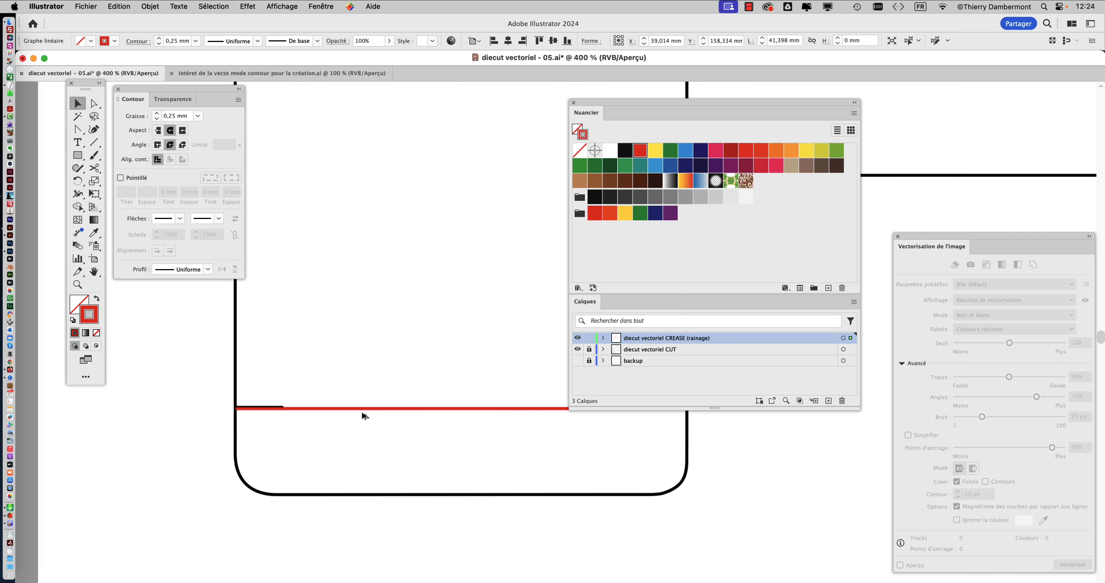
Shorten the flap's crease to fit between the two slits and align it vertically with them.
{"action": "left_click", "coordinate": [97, 105]}
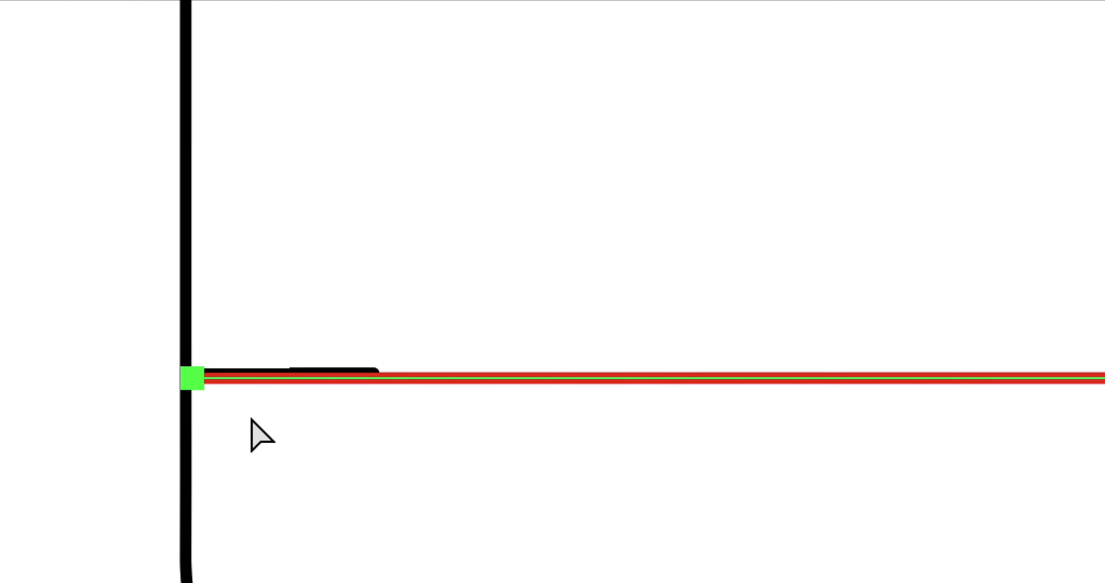
{"action": "left_click", "coordinate": [251, 418]}
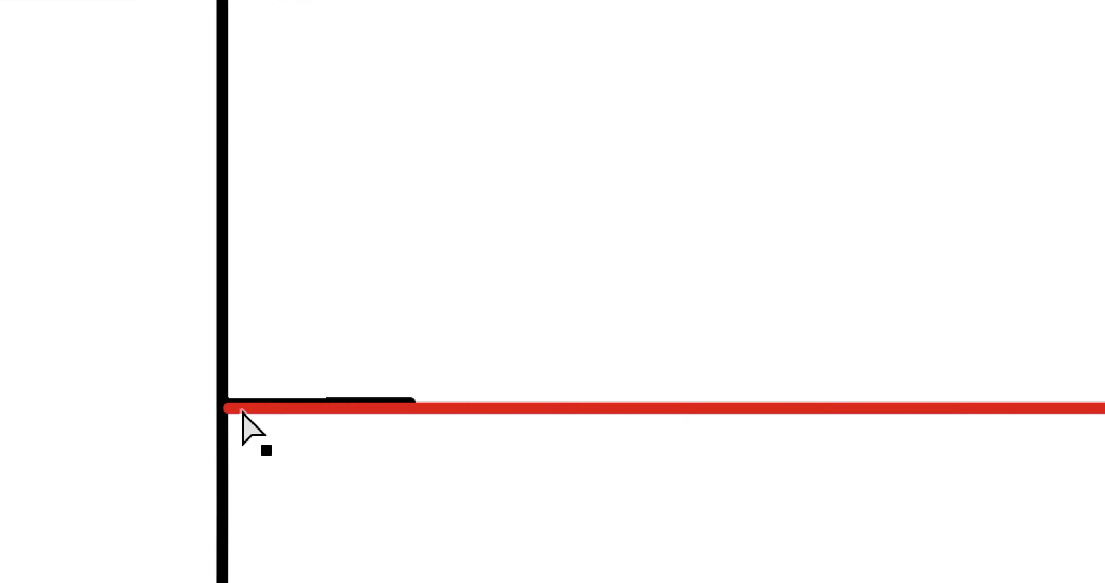
{"action": "left_click_drag", "start_coordinate": [341, 463], "coordinate": [341, 438]}
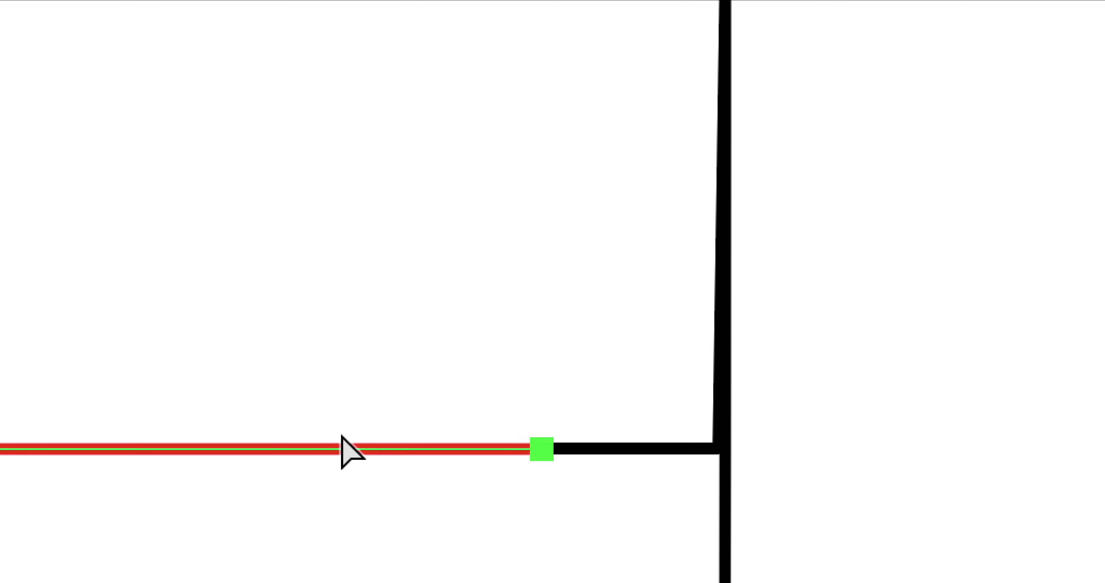
Move the swatches and layers panel group off the die-line so the whole drawing is visible.
{"action": "left_click", "coordinate": [342, 431]}
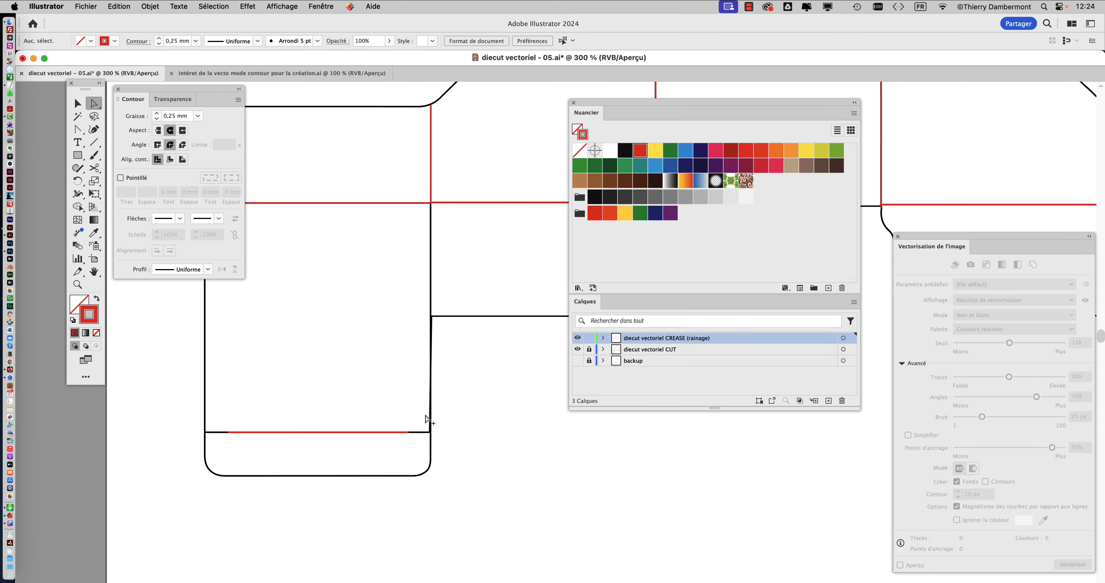
{"action": "scroll", "coordinate": [426, 418], "scroll_direction": "down", "scroll_amount": 1}
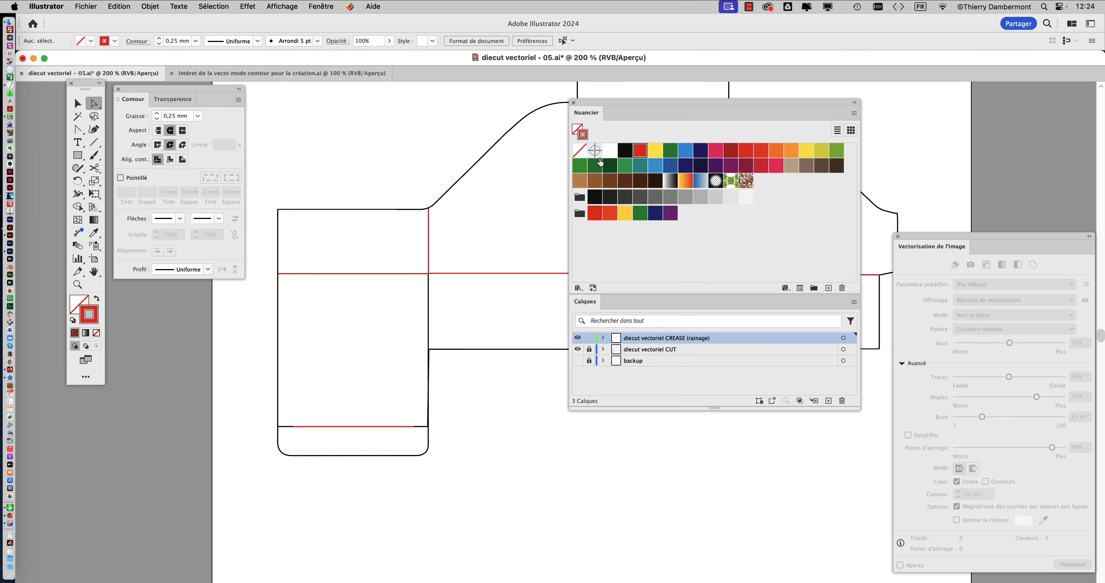
{"action": "left_click_drag", "start_coordinate": [596, 101], "coordinate": [830, 94]}
{"action": "left_click_drag", "start_coordinate": [616, 263], "coordinate": [498, 321]}
{"action": "scroll", "coordinate": [501, 328], "scroll_direction": "down", "scroll_amount": 1}
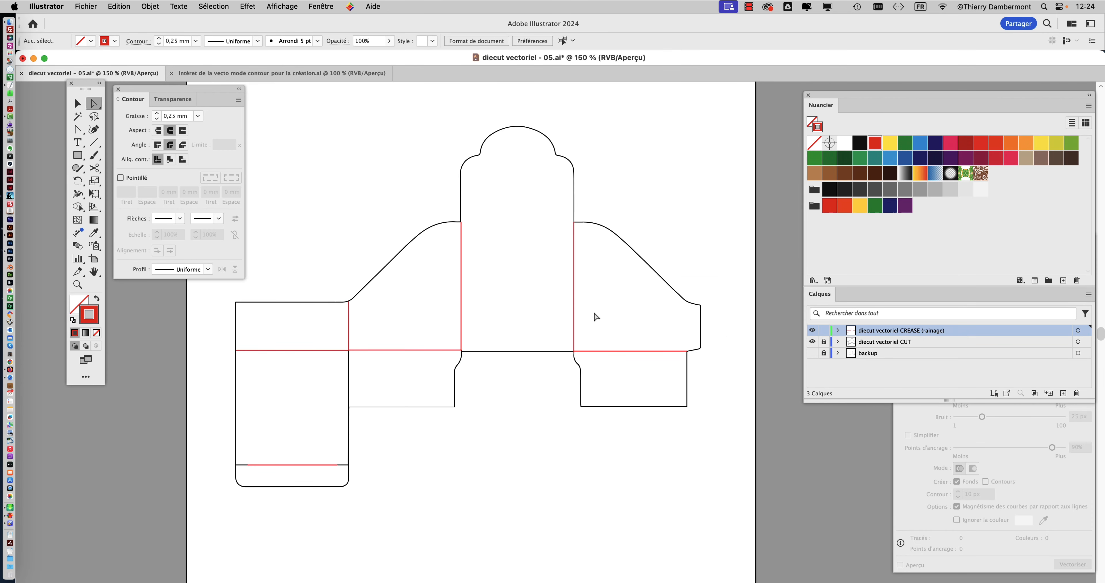
Check the reference image die-cut-presentoir.jpg in Finder, and duplicate the central panel's right vertical crease onto the small glue tab's fold in Illustrator.
{"action": "key", "text": "super+Tab"}
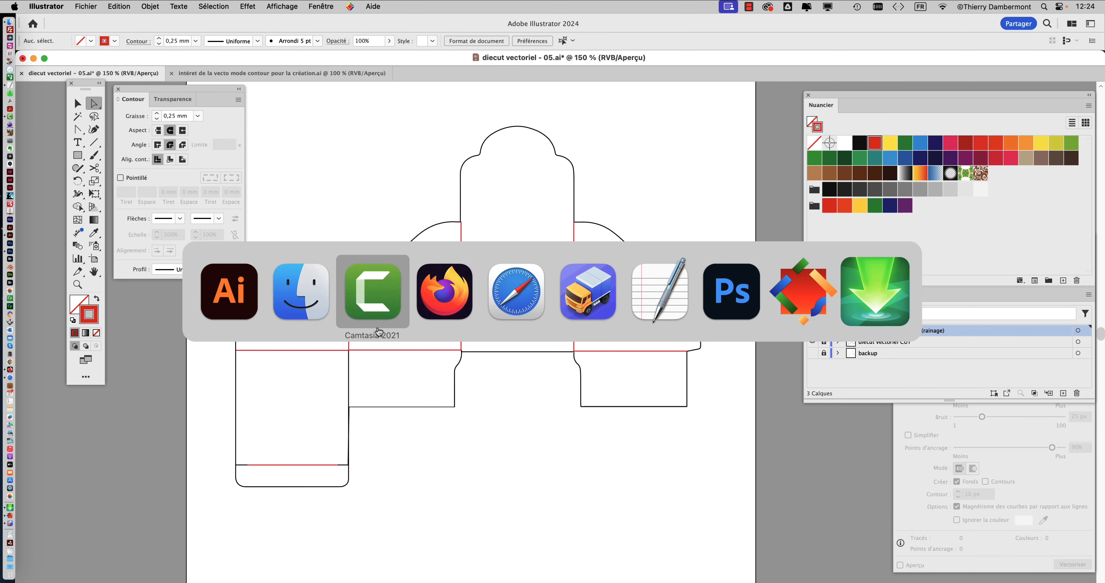
{"action": "left_click", "coordinate": [318, 309]}
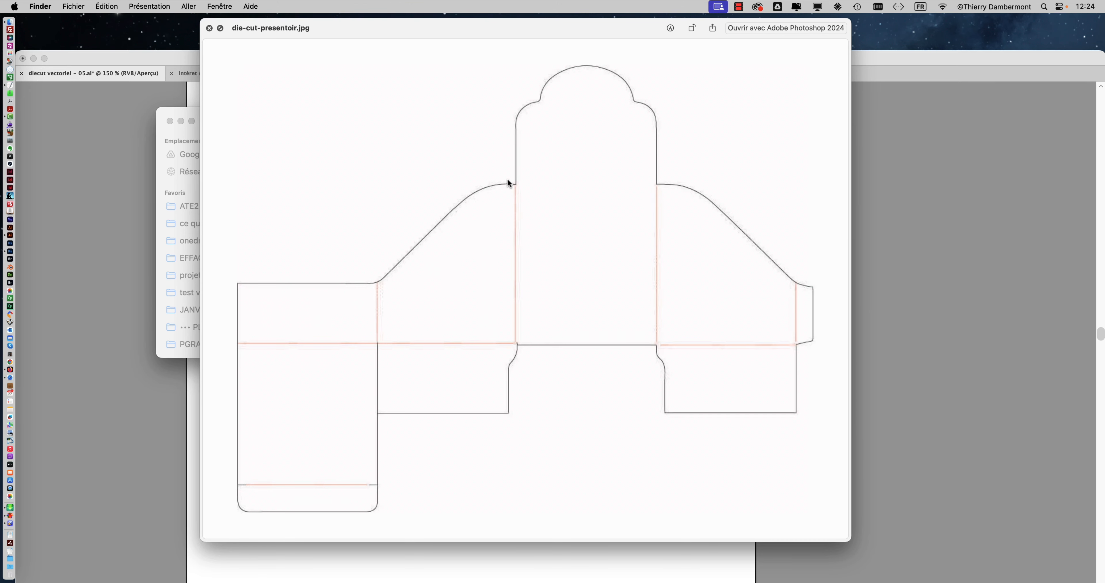
{"action": "key", "text": "super+Tab"}
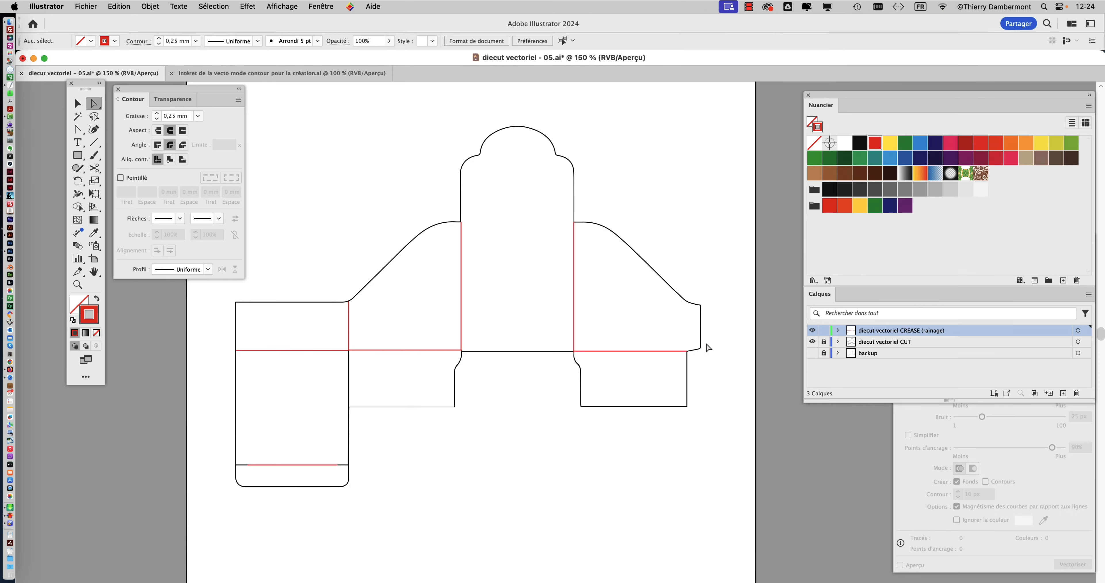
{"action": "scroll", "coordinate": [701, 346], "scroll_direction": "up", "scroll_amount": 5}
{"action": "left_click_drag", "start_coordinate": [451, 286], "coordinate": [678, 304]}
{"action": "left_click", "coordinate": [698, 124]}
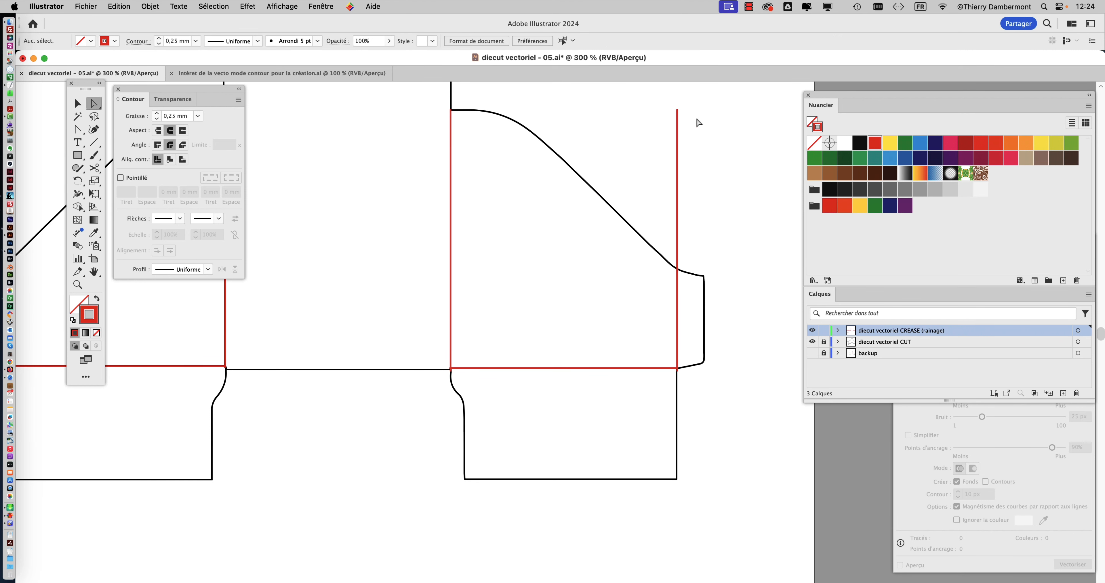
Shorten the glue tab's vertical crease to run from the cut outline above to the horizontal crease below.
{"action": "left_click_drag", "start_coordinate": [681, 111], "coordinate": [680, 275]}
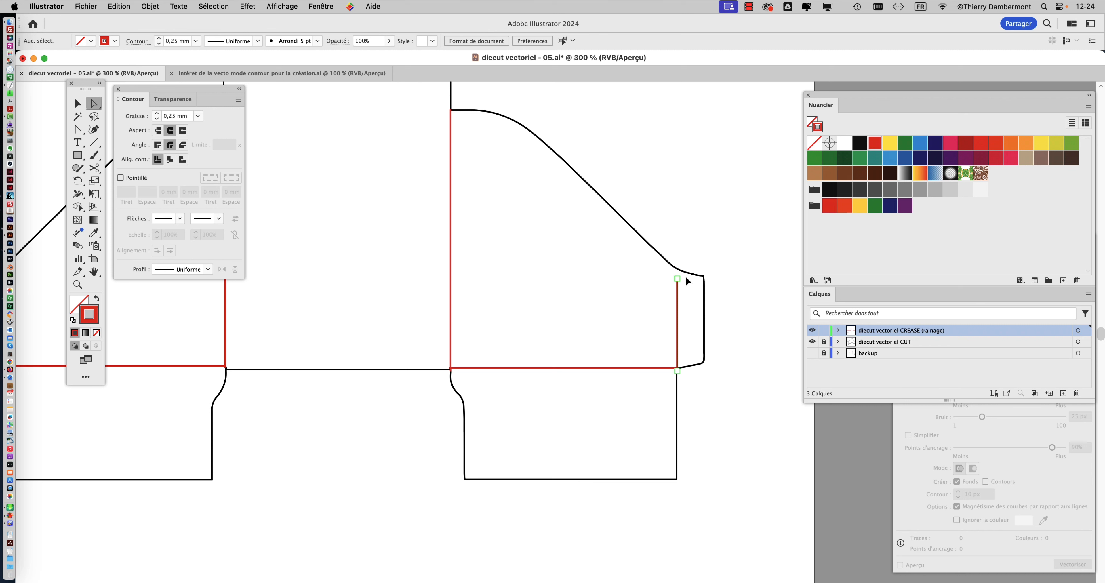
{"action": "left_click", "coordinate": [693, 298]}
{"action": "scroll", "coordinate": [693, 301], "scroll_direction": "up", "scroll_amount": 2}
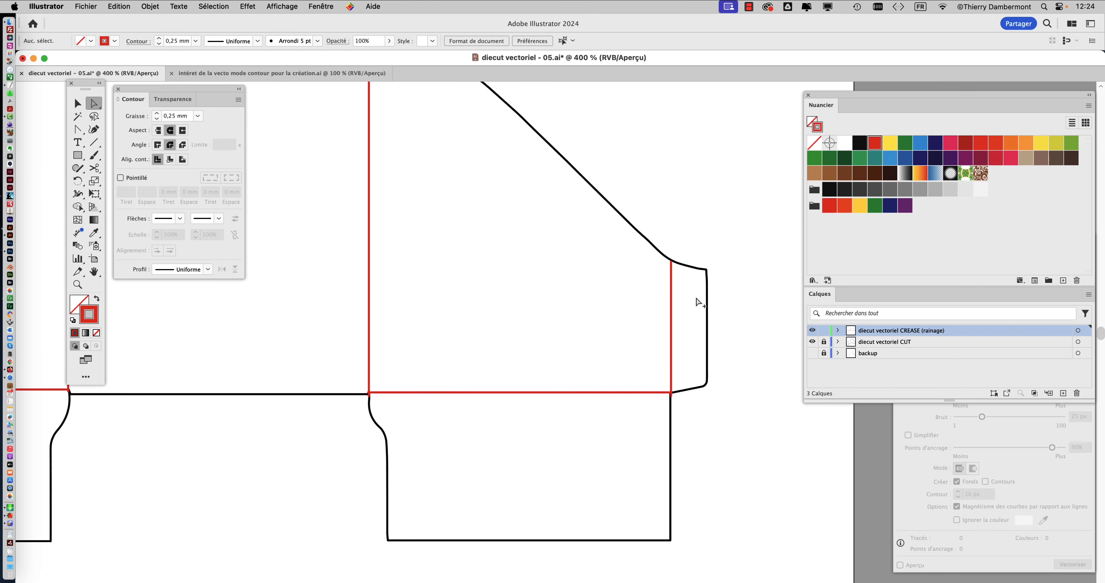
{"action": "scroll", "coordinate": [661, 448], "scroll_direction": "up", "scroll_amount": 2}
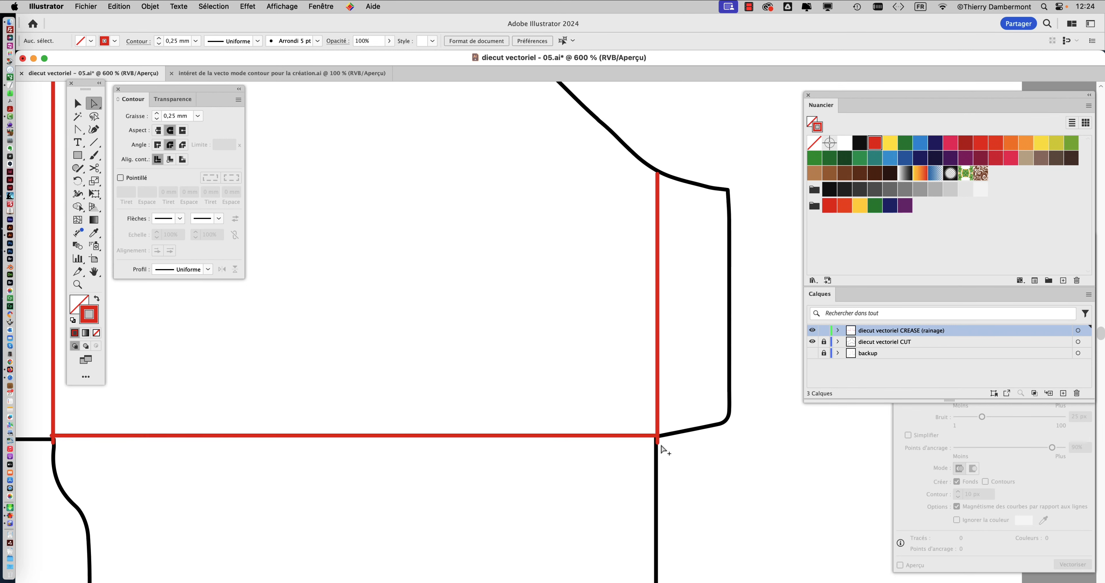
{"action": "left_click", "coordinate": [655, 441]}
{"action": "left_click_drag", "start_coordinate": [656, 443], "coordinate": [653, 436]}
{"action": "left_click", "coordinate": [663, 449]}
{"action": "scroll", "coordinate": [693, 457], "scroll_direction": "down", "scroll_amount": 3}
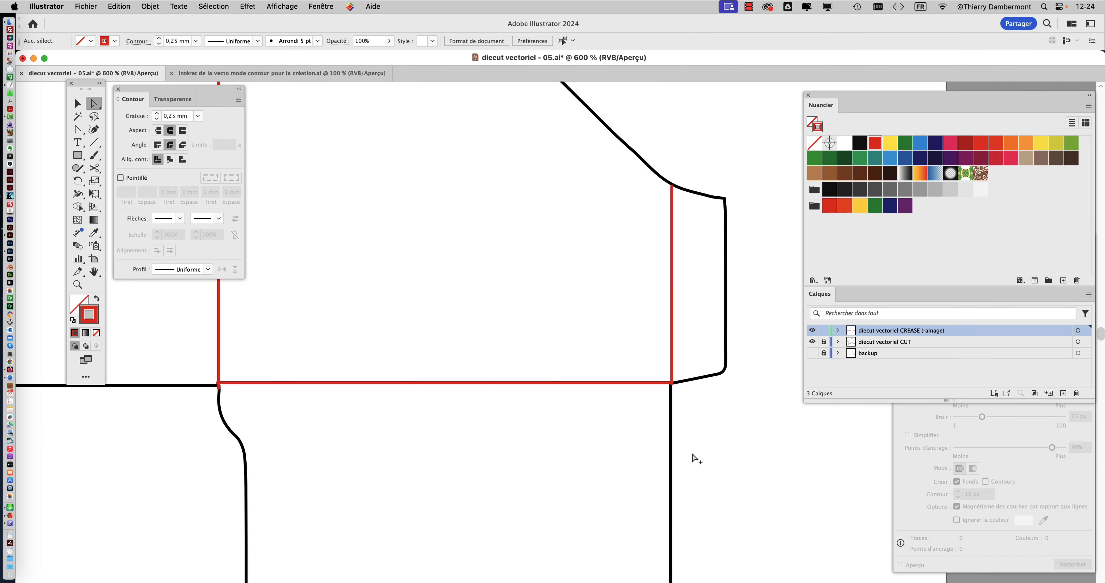
Compare the complete die-line with the reference image die-cut-presentoir.jpg in Finder to check its cuts and creases, and return to Illustrator.
{"action": "scroll", "coordinate": [692, 458], "scroll_direction": "down", "scroll_amount": 3}
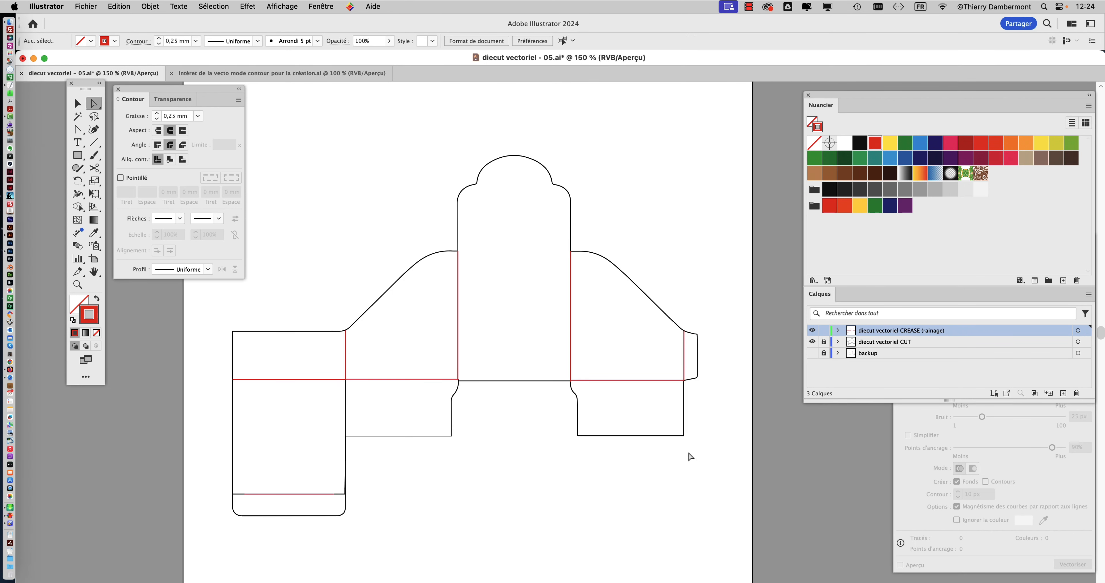
{"action": "key", "text": "super+Tab"}
{"action": "key", "text": "super+Tab"}
{"action": "key", "text": "super+Tab"}
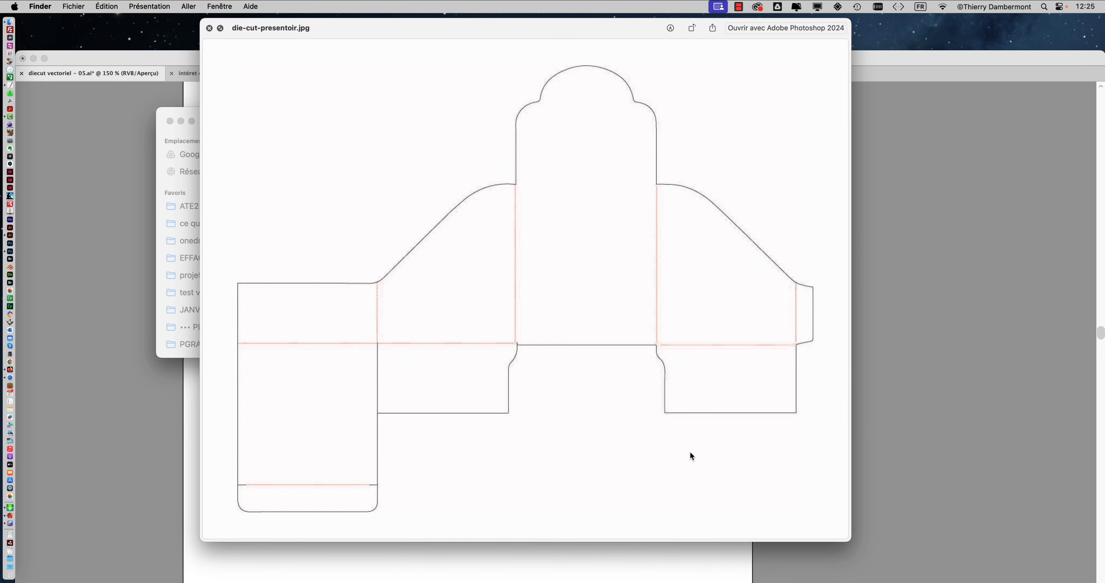
{"action": "key", "text": "super+Tab"}
{"action": "key", "text": "super+Tab"}
{"action": "key", "text": "super+Tab"}
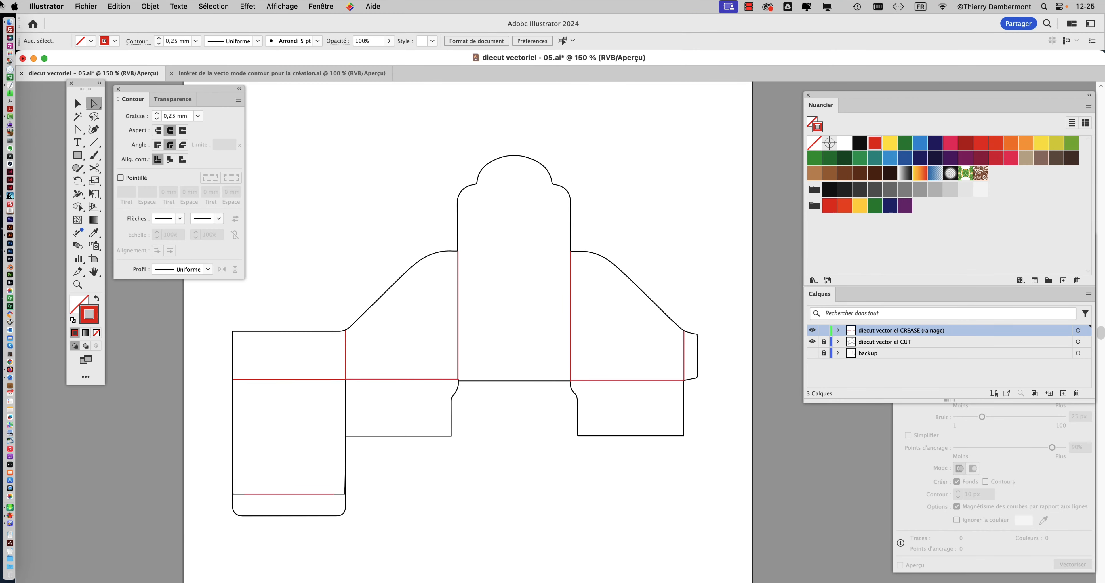
Save the document as a new version named diecut vectoriel - 06.ai.
{"action": "left_click", "coordinate": [99, 6]}
{"action": "left_click", "coordinate": [116, 123]}
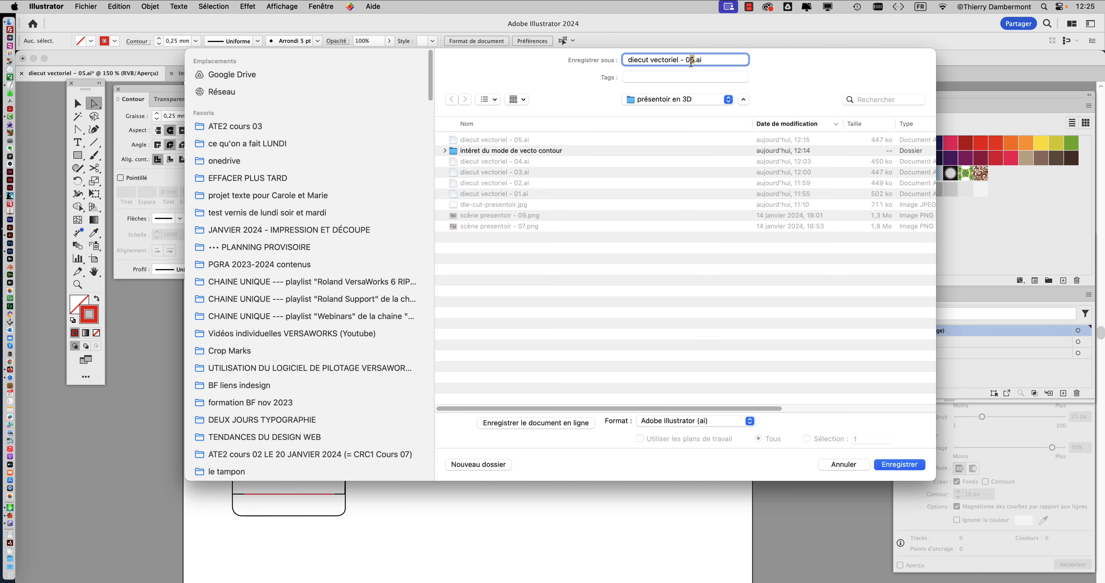
{"action": "left_click", "coordinate": [692, 62]}
{"action": "key", "text": "Return"}
{"action": "key", "text": "Return"}
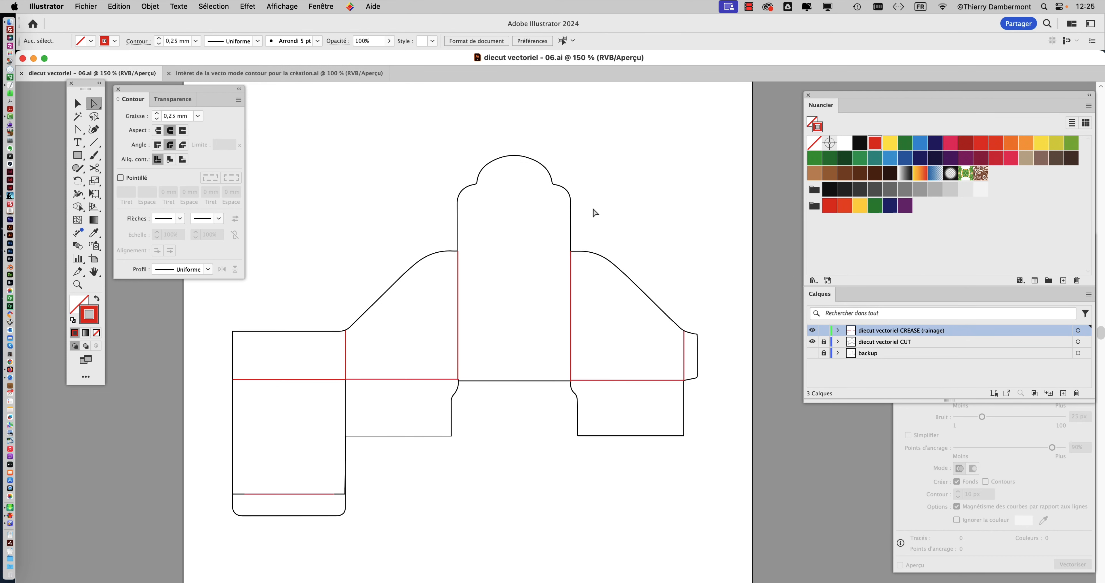
Shift the central panel's left vertical crease slightly sideways to line it up with the cut line above.
{"action": "left_click", "coordinate": [76, 103]}
{"action": "scroll", "coordinate": [459, 262], "scroll_direction": "up", "scroll_amount": 5}
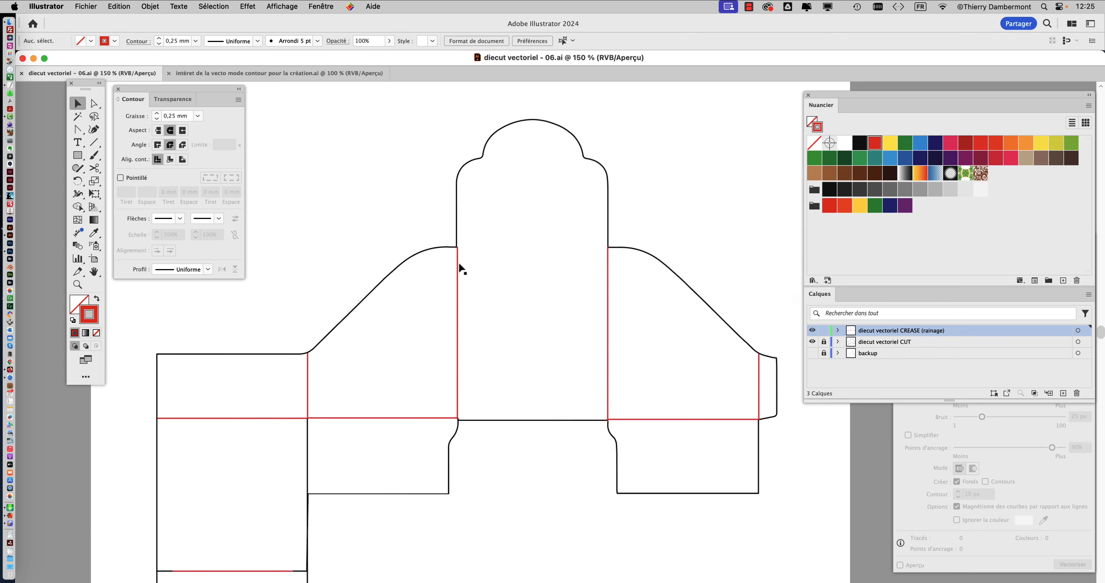
{"action": "left_click_drag", "start_coordinate": [492, 313], "coordinate": [474, 331]}
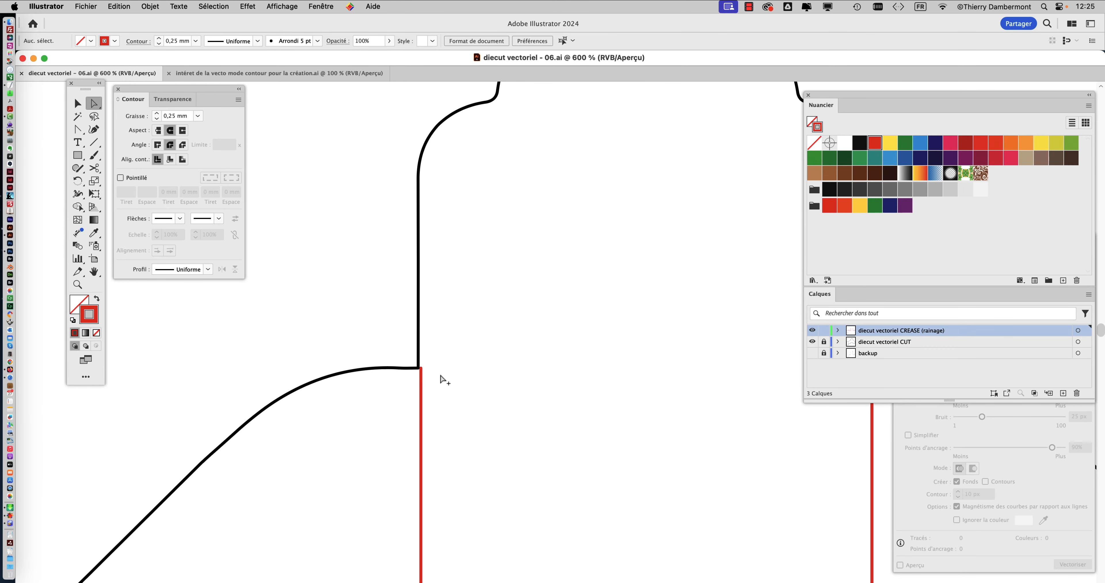
{"action": "scroll", "coordinate": [441, 378], "scroll_direction": "down", "scroll_amount": 1}
{"action": "left_click_drag", "start_coordinate": [447, 417], "coordinate": [440, 234]}
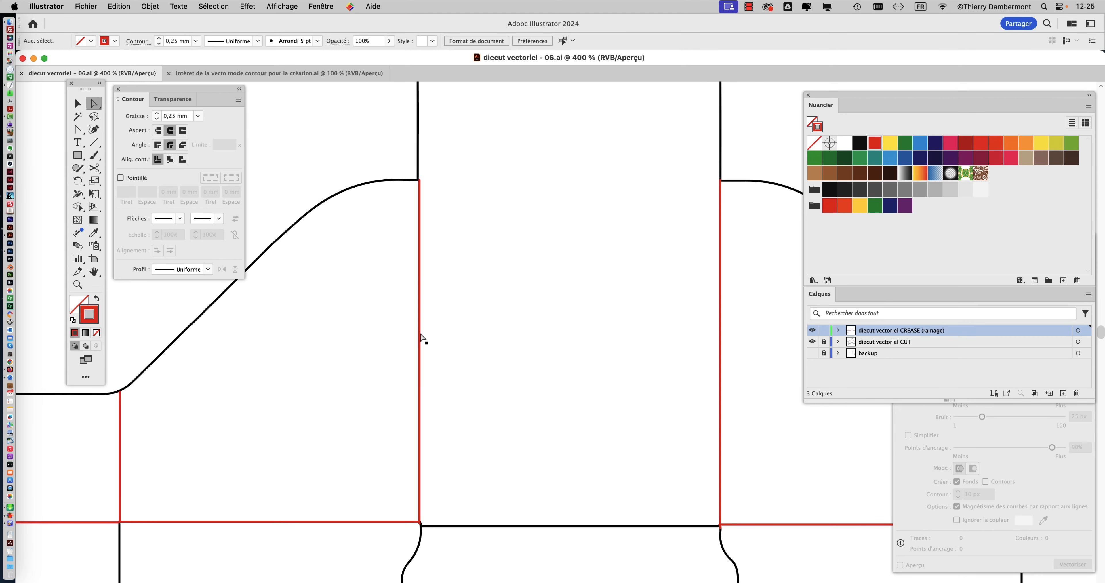
{"action": "scroll", "coordinate": [484, 330], "scroll_direction": "down", "scroll_amount": 1}
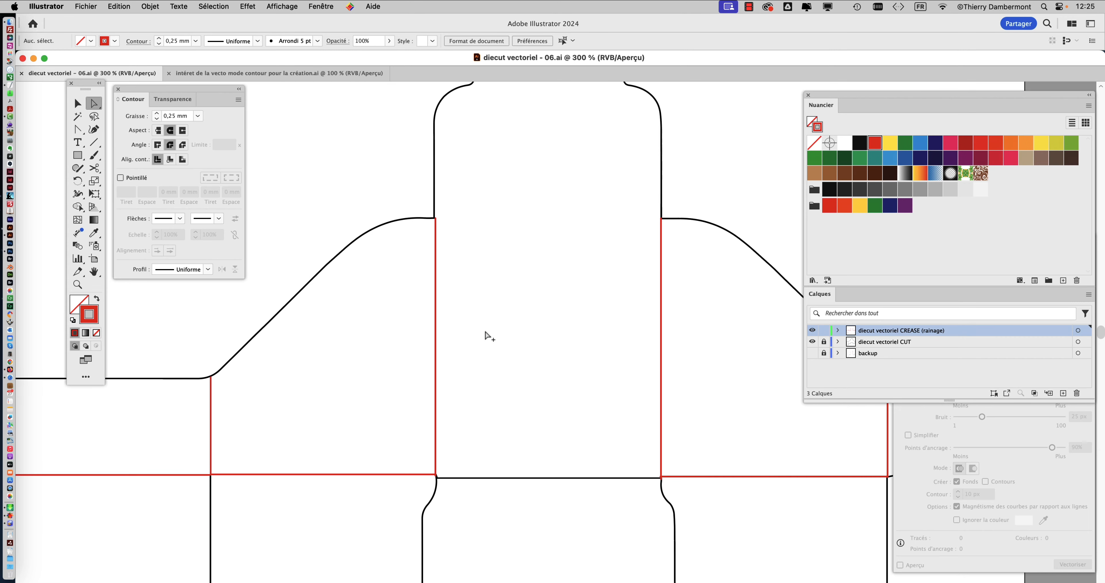
{"action": "scroll", "coordinate": [436, 261], "scroll_direction": "up", "scroll_amount": 1}
{"action": "left_click", "coordinate": [435, 260]}
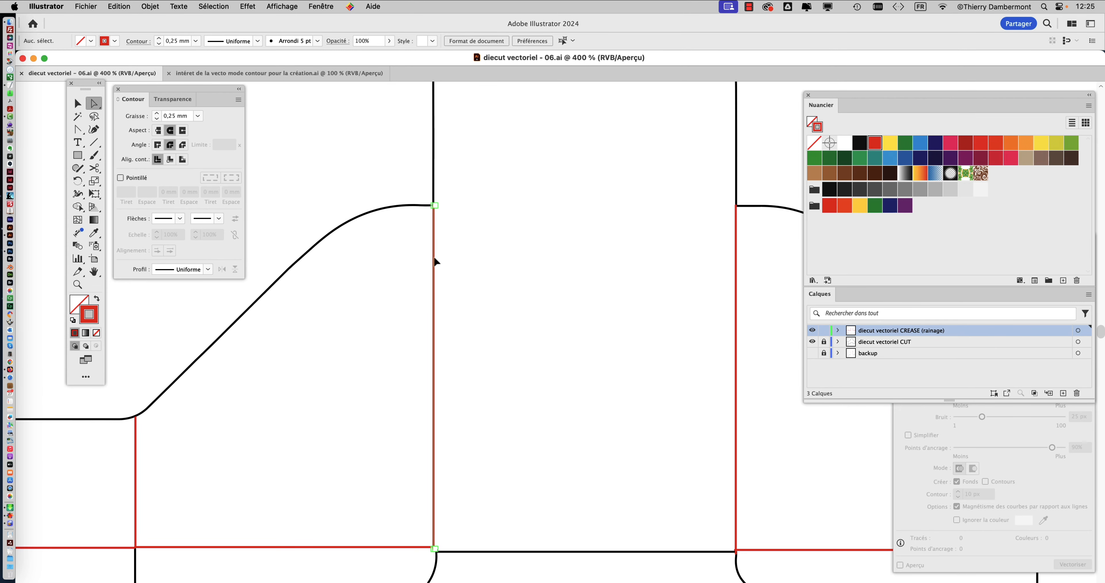
{"action": "left_click_drag", "start_coordinate": [434, 258], "coordinate": [435, 258]}
{"action": "left_click", "coordinate": [454, 265]}
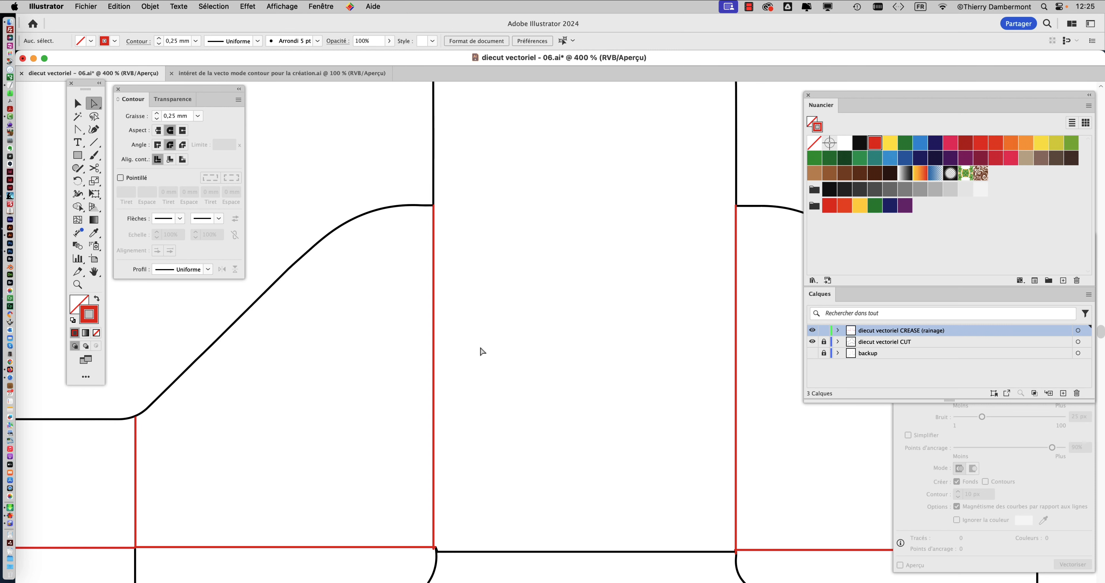
Adjust the lower end point of the central panel's left crease at its junction with the horizontal crease.
{"action": "left_click_drag", "start_coordinate": [431, 510], "coordinate": [426, 383]}
{"action": "scroll", "coordinate": [425, 383], "scroll_direction": "up", "scroll_amount": 2}
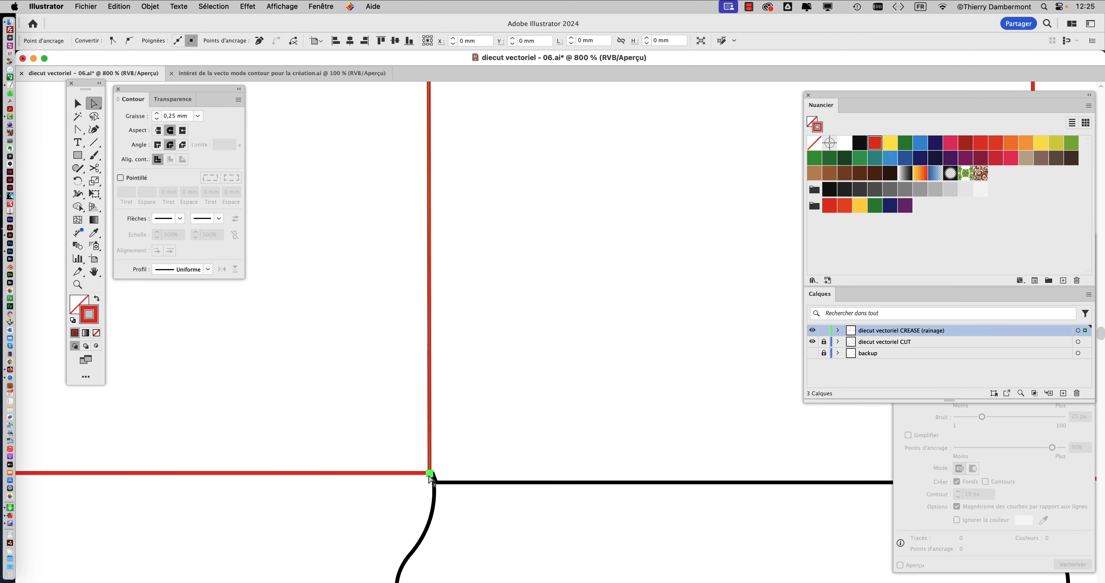
{"action": "left_click", "coordinate": [463, 519]}
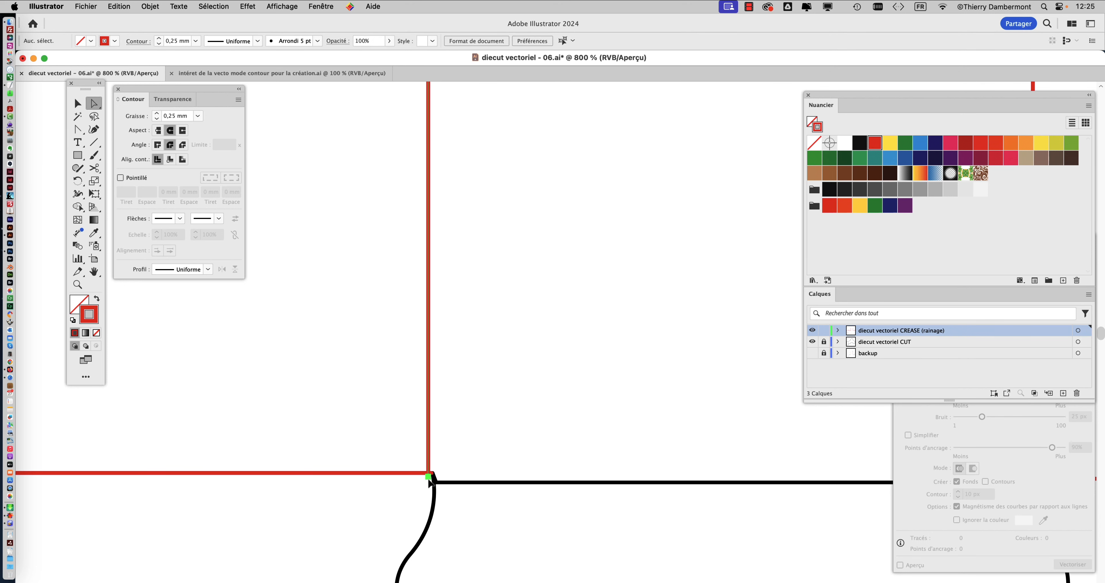